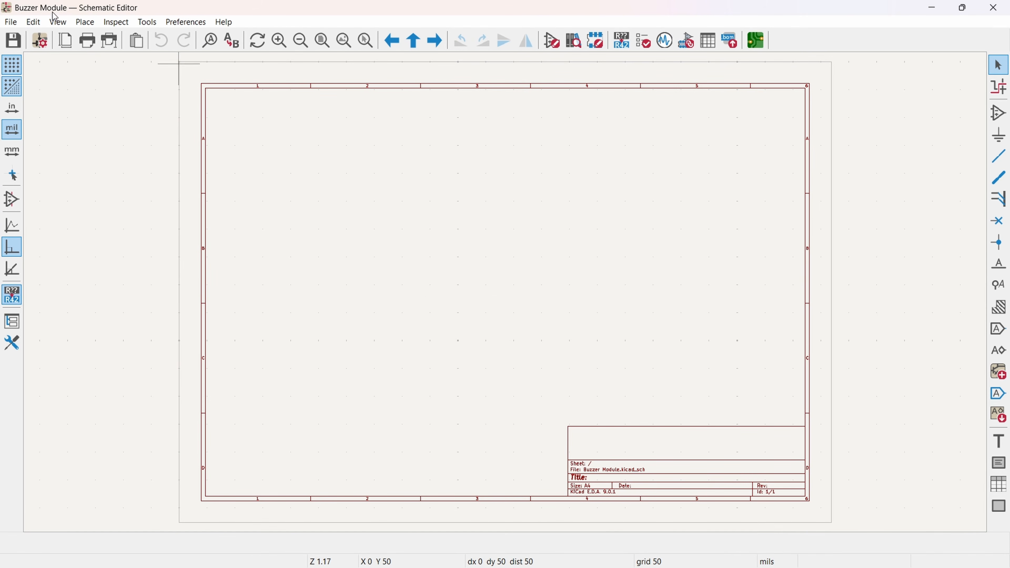
Step: Fill the page settings' issue date with 2025-11-02 and set the revision to v0.1.0
scroll(694, 500, up, 5)
scroll(413, 180, down, 3)
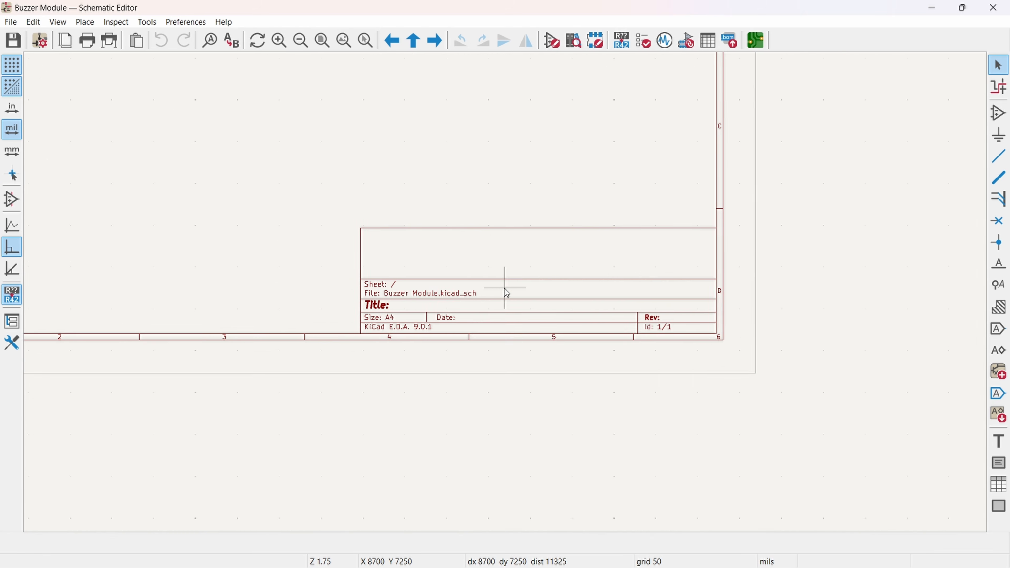
middle_drag(485, 259, 511, 426)
click(11, 22)
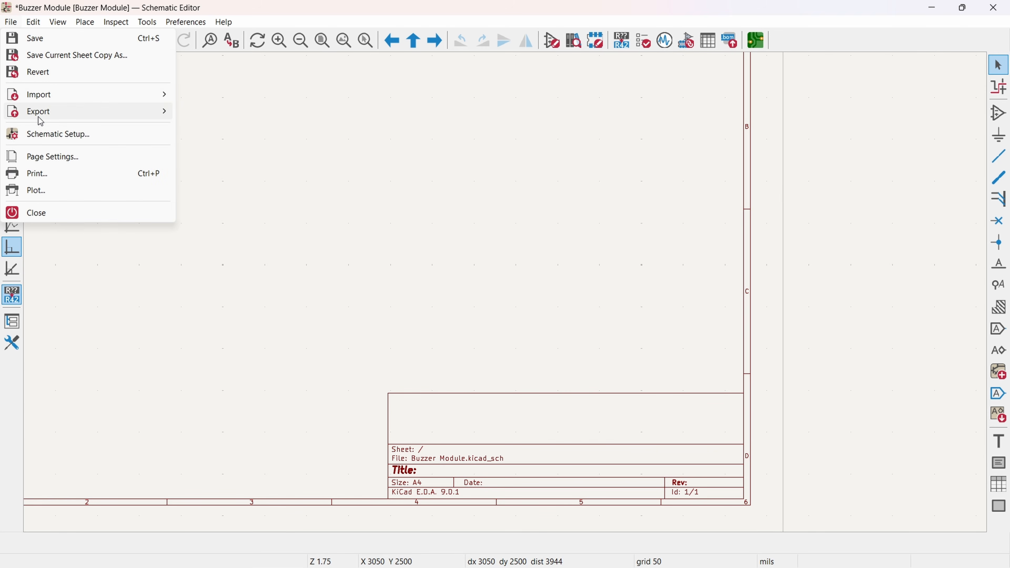
click(58, 158)
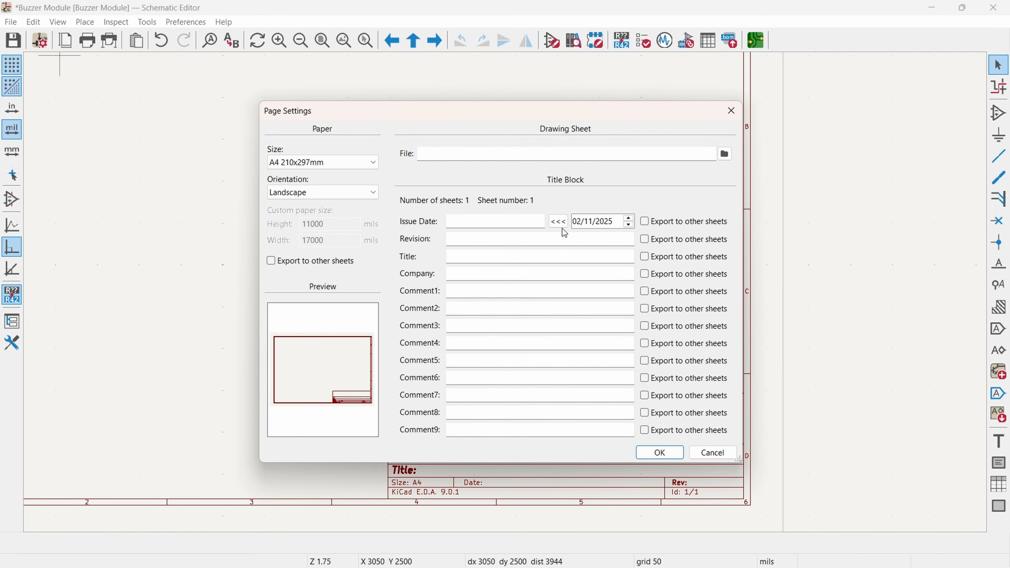
click(560, 224)
click(480, 237)
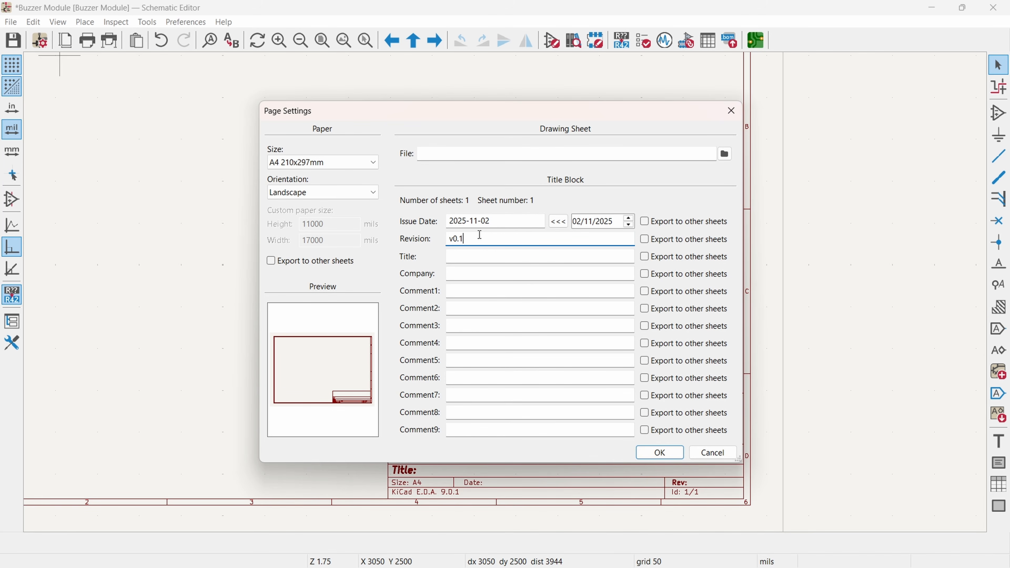
text(v0.1.0)
Step: Enter "Buzzer 3.3V to 5V" as the title in the sheet's title block settings
click(458, 261)
text(B)
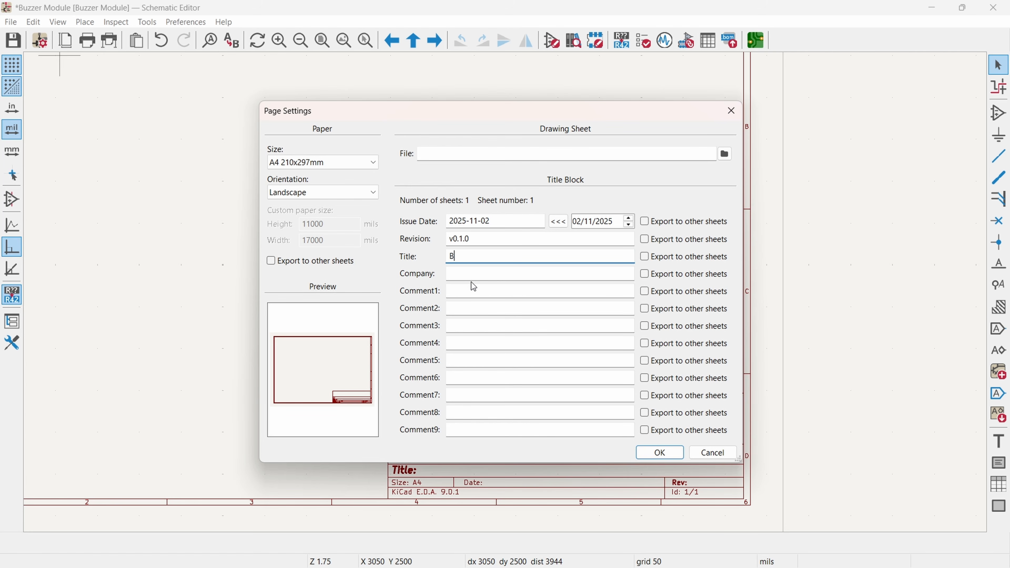
text(uzzer 3.3V to 5V)
Step: Set the company to Ampnics, enter "Design By-" with the designer's full name as Comment1, and apply the page settings
click(471, 277)
text(Ampnics)
click(471, 290)
text(Design By-Md Ammar Maniyar)
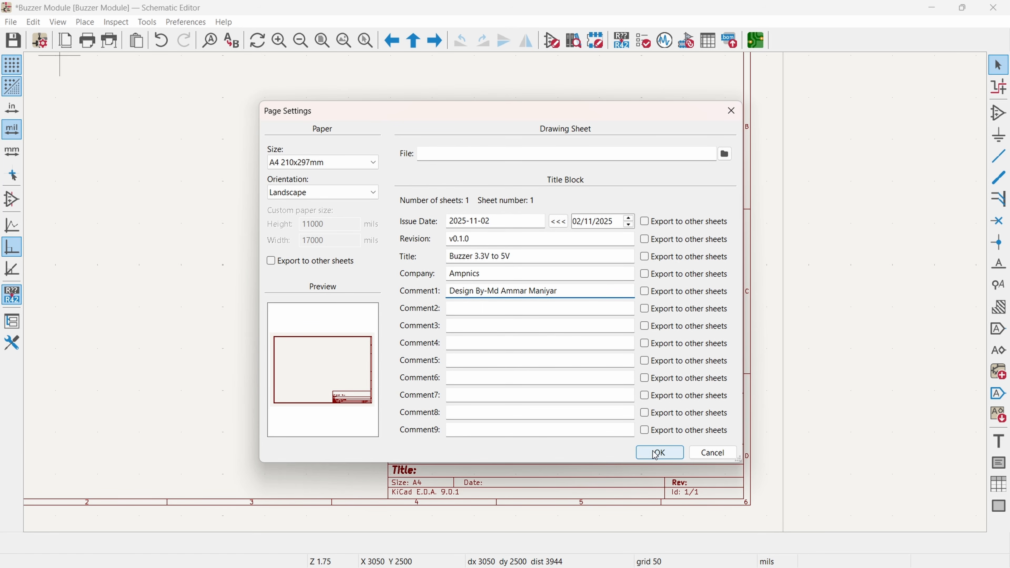
click(660, 453)
Step: Place a generic resistor (R) from the Device library near the middle of the sheet, at about X 4950, Y 3850 mils
scroll(493, 319, up, 3)
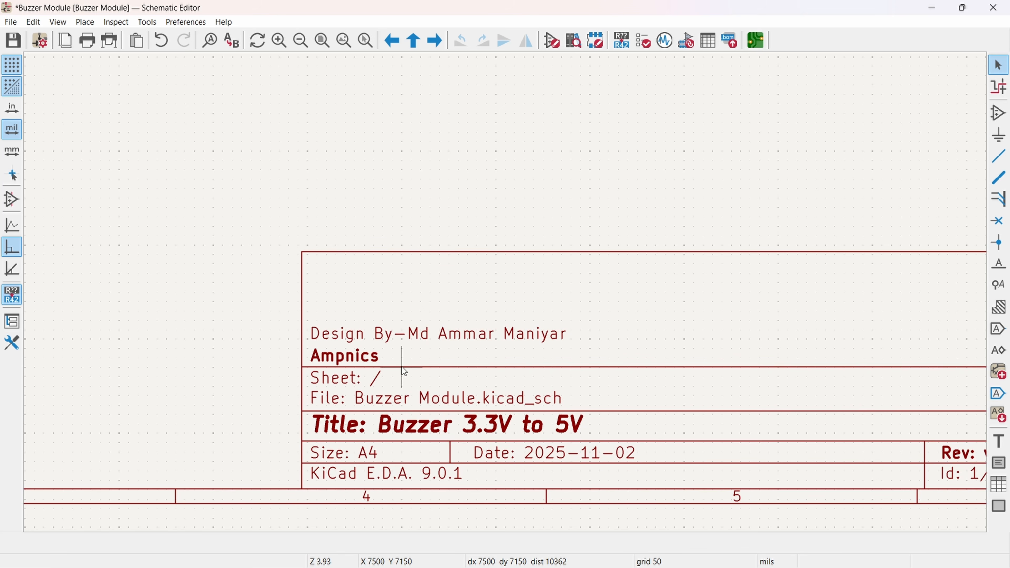
scroll(466, 347, down, 2)
middle_drag(469, 212, 593, 361)
scroll(545, 285, down, 1)
middle_drag(476, 233, 521, 287)
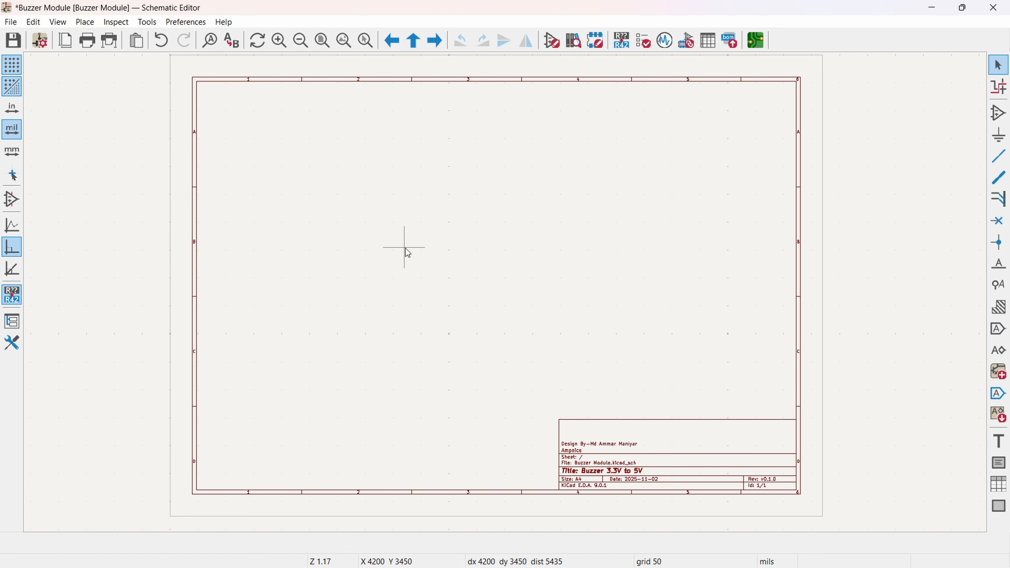
click(999, 114)
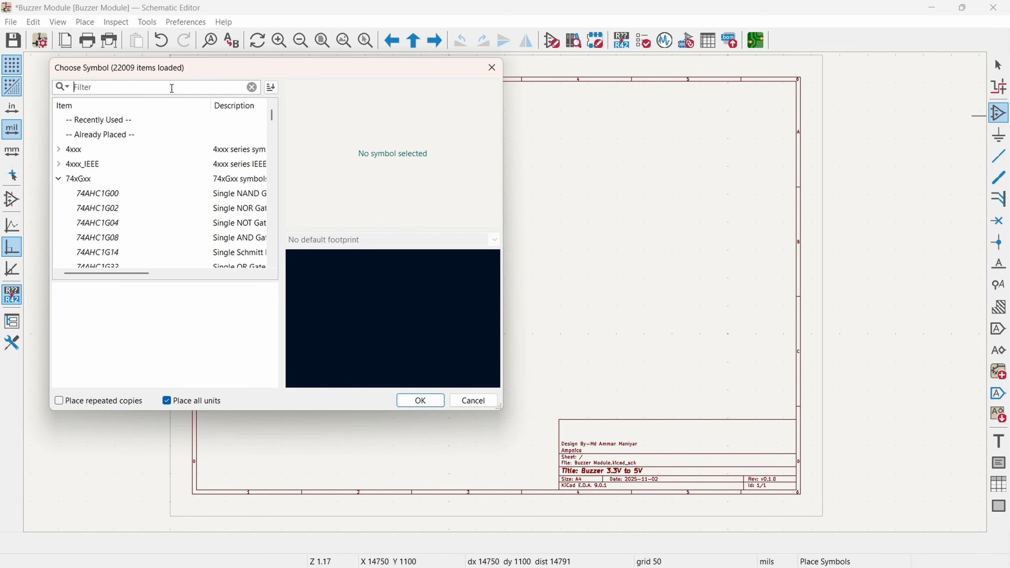
text(r)
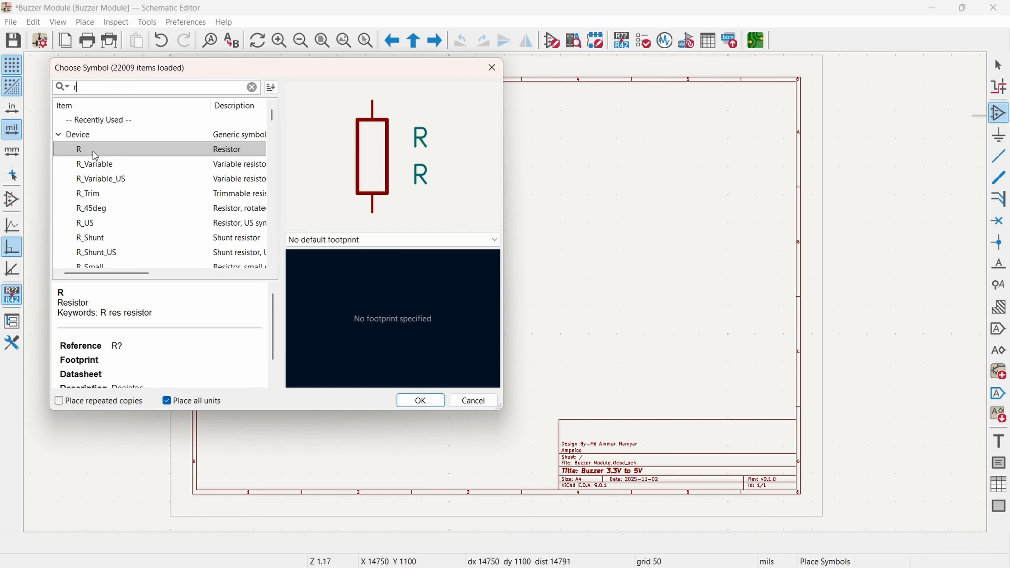
double_click(94, 153)
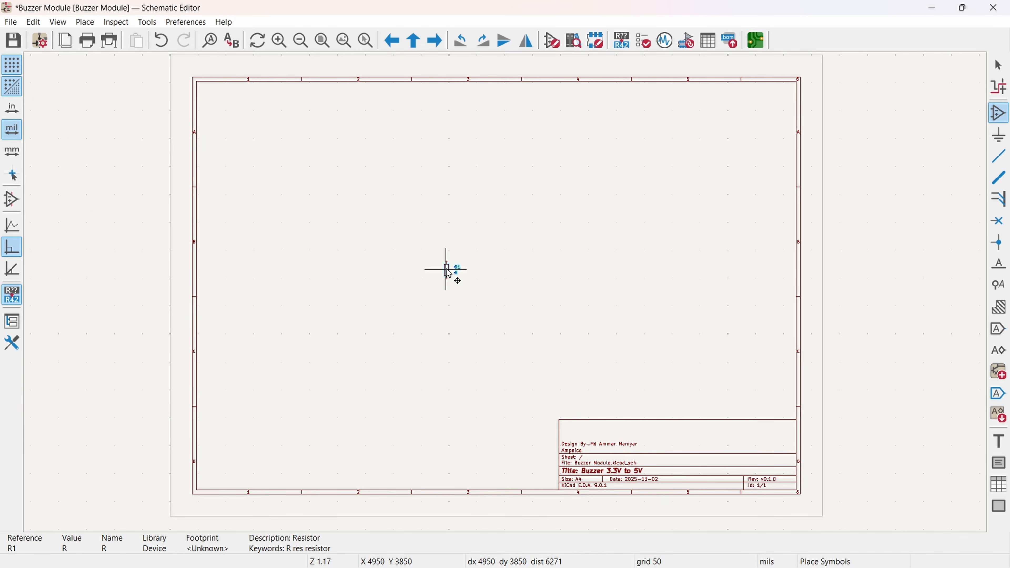
click(446, 270)
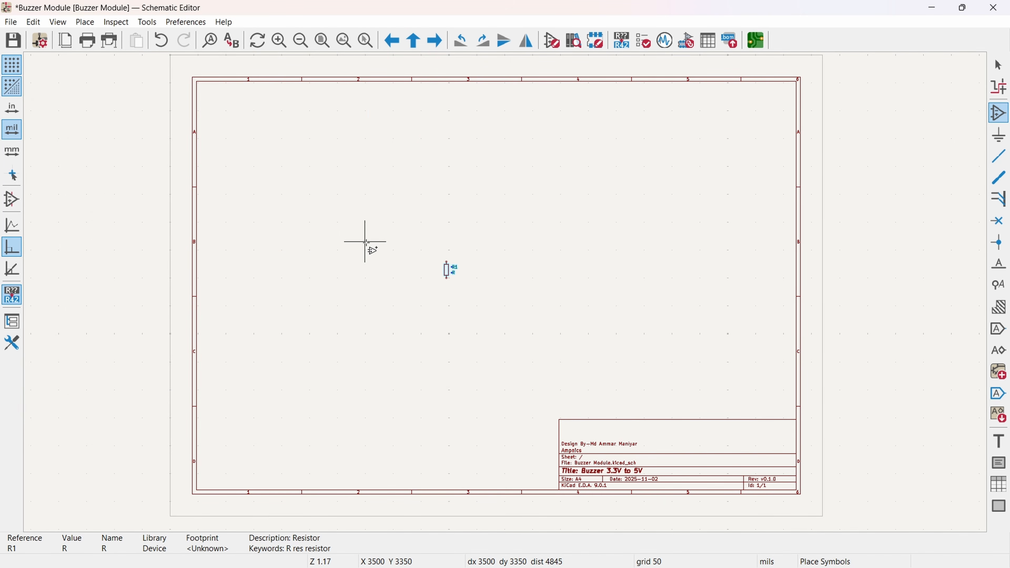
Step: Find the Buzzer symbol in the Device library and place it above and to the right of the resistor
click(378, 238)
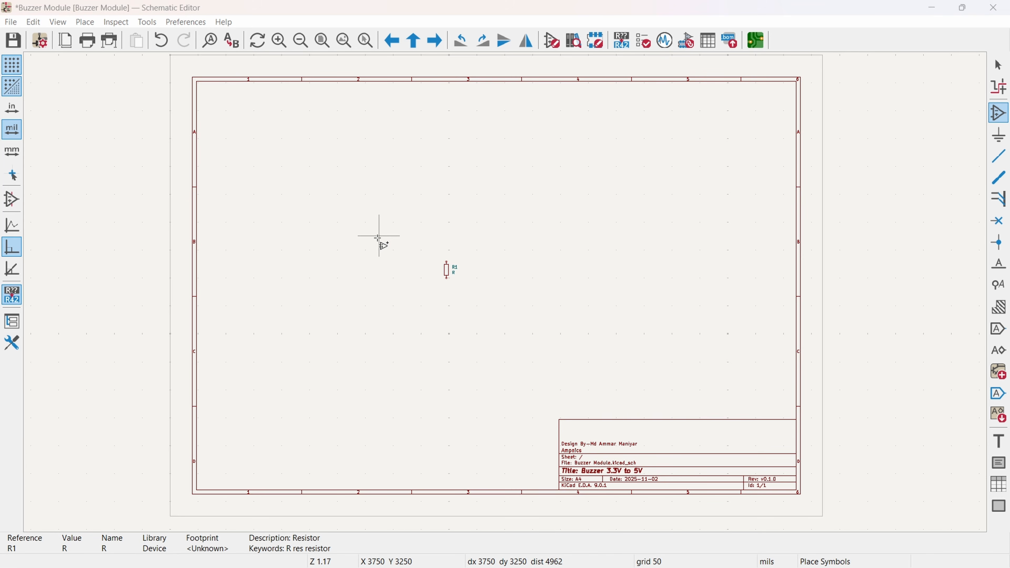
text(b)
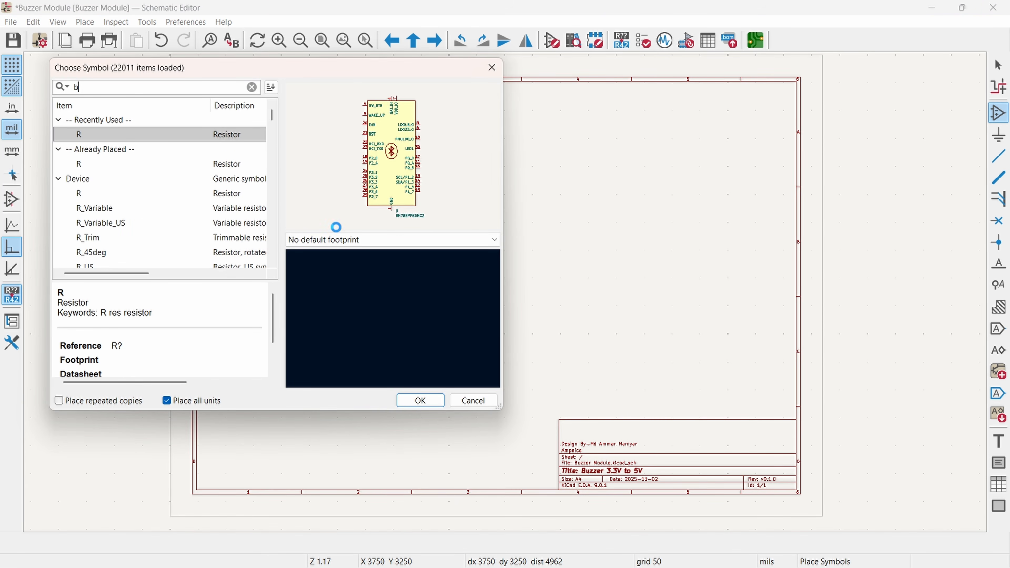
text(uzz)
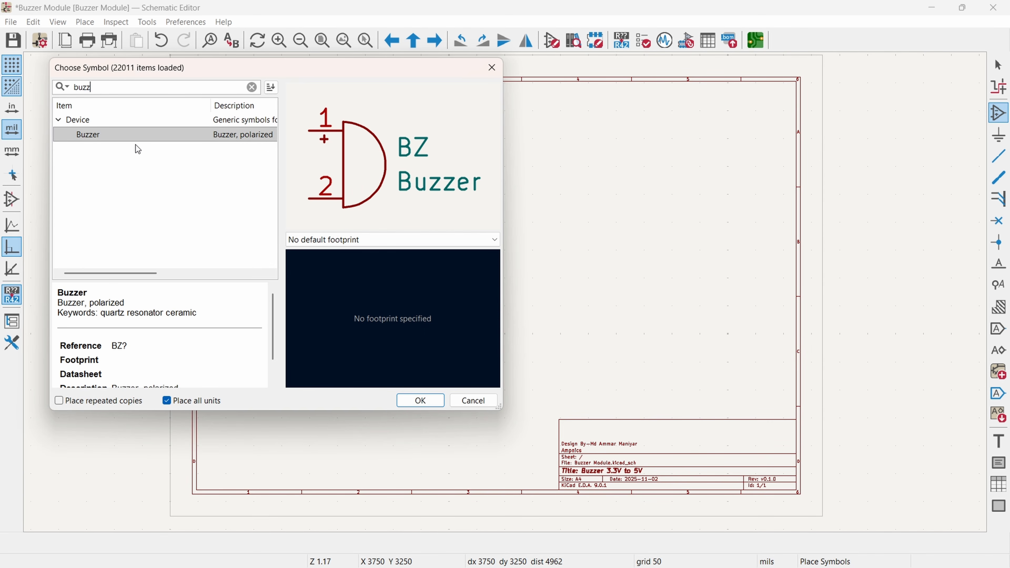
double_click(92, 136)
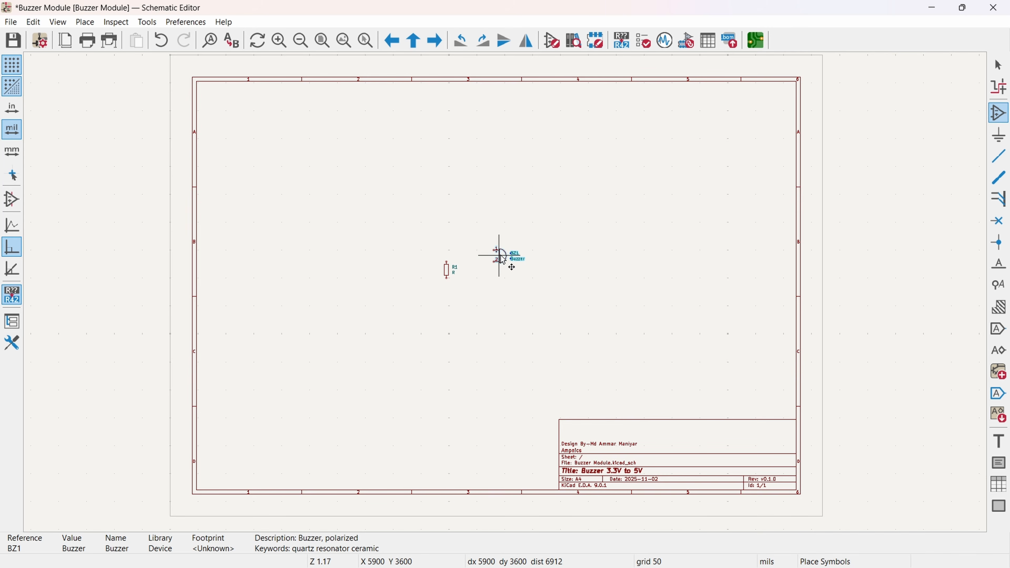
click(507, 233)
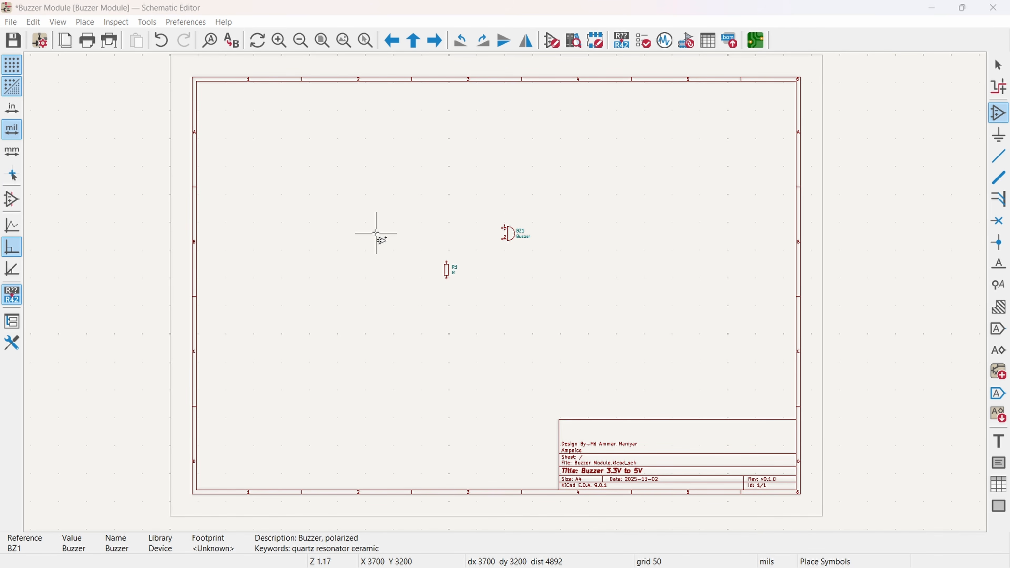
Step: Search for mbt222 and place the MMBT2222A NPN transistor above and to the left of the resistor
click(376, 233)
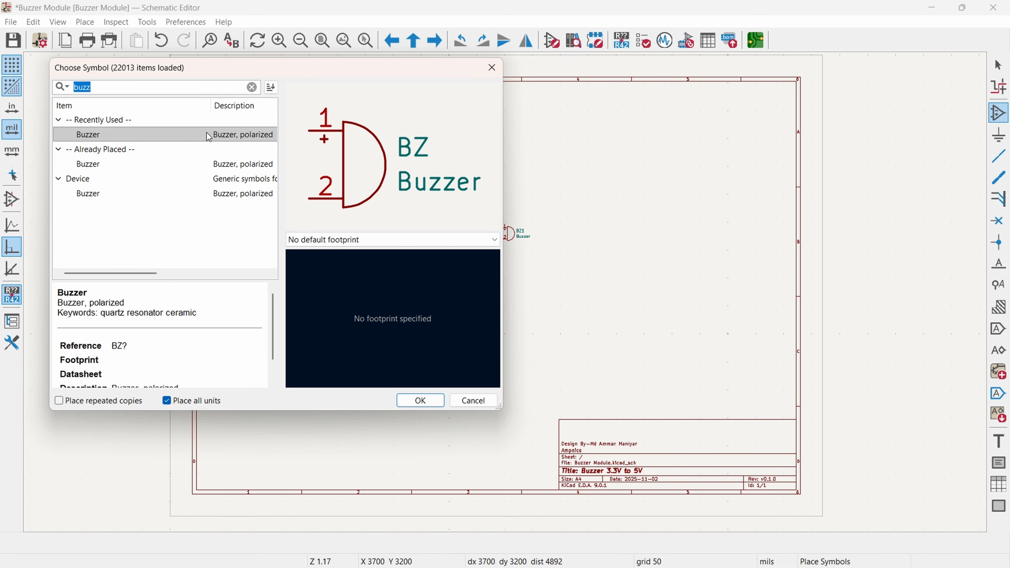
text(mbt)
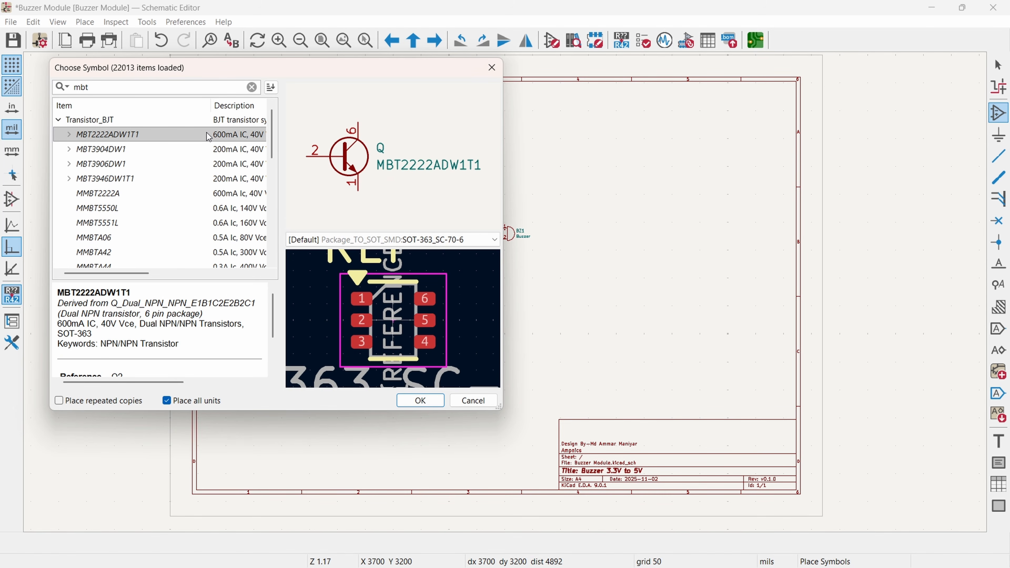
text(222)
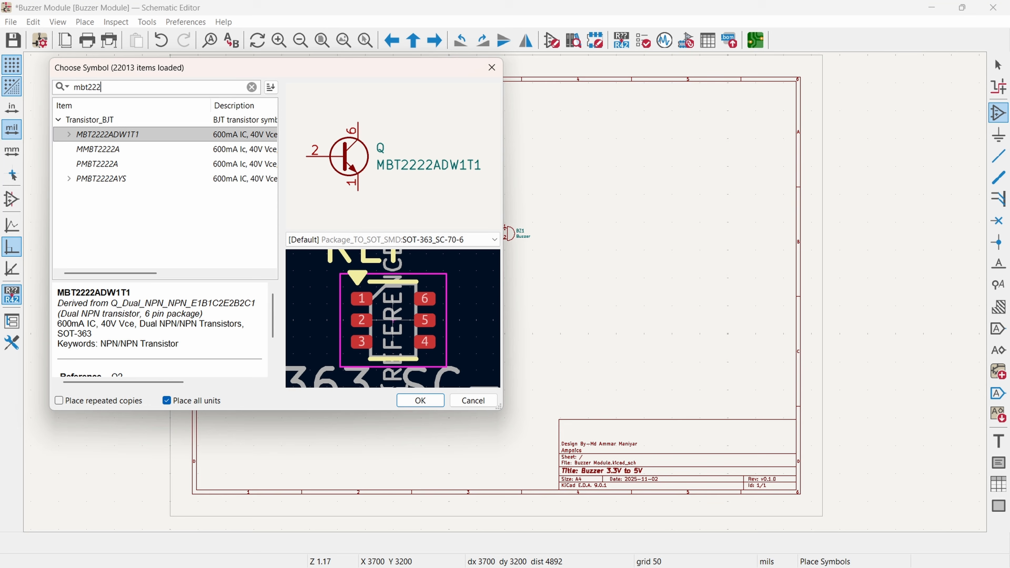
click(109, 153)
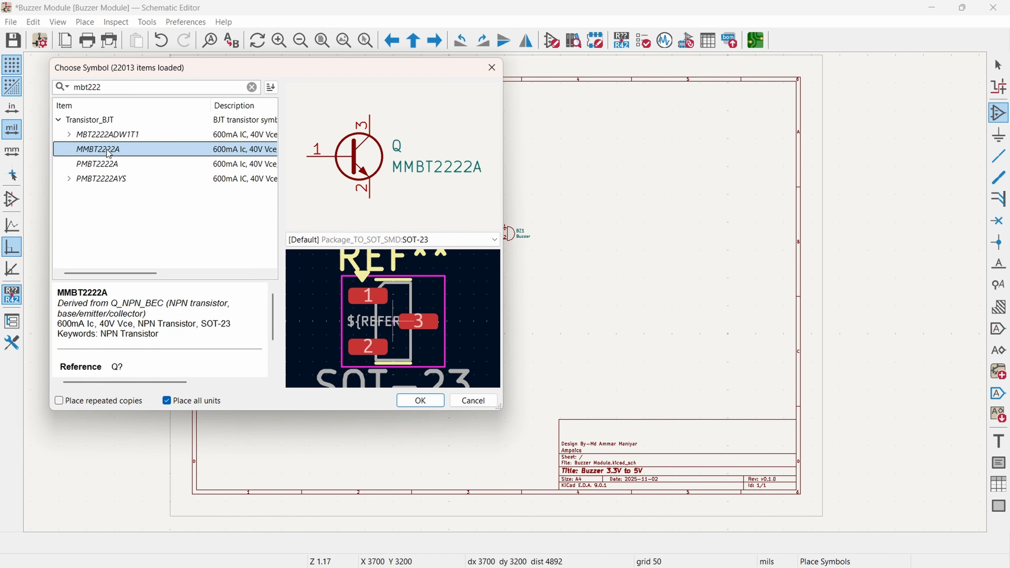
double_click(110, 153)
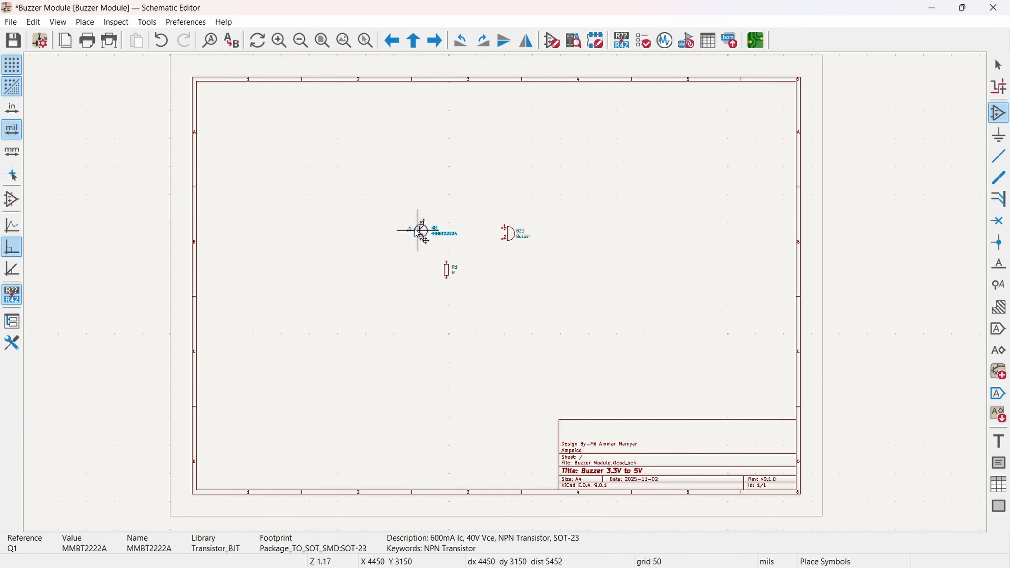
click(416, 228)
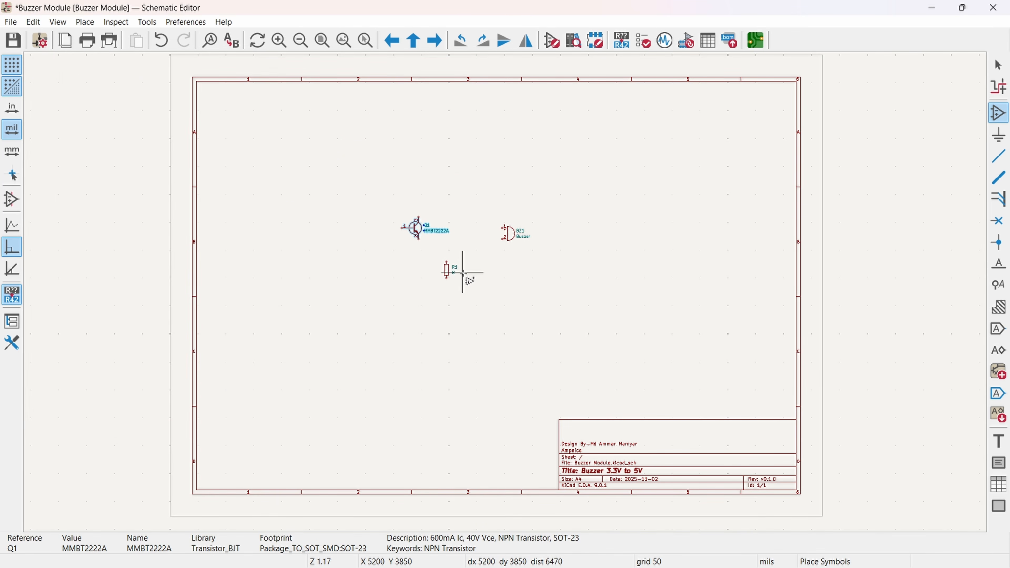
Step: Search for conn and place the three-pin connector Conn_01x03_Pin to the left of the resistor, at about X 4100, Y 3850 mils
click(345, 272)
text(c)
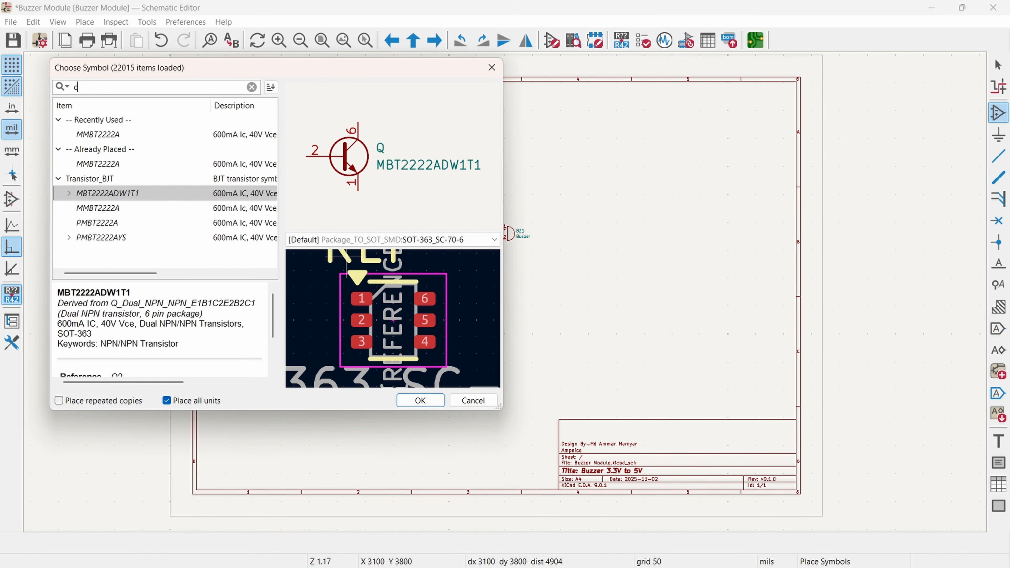
text(onn)
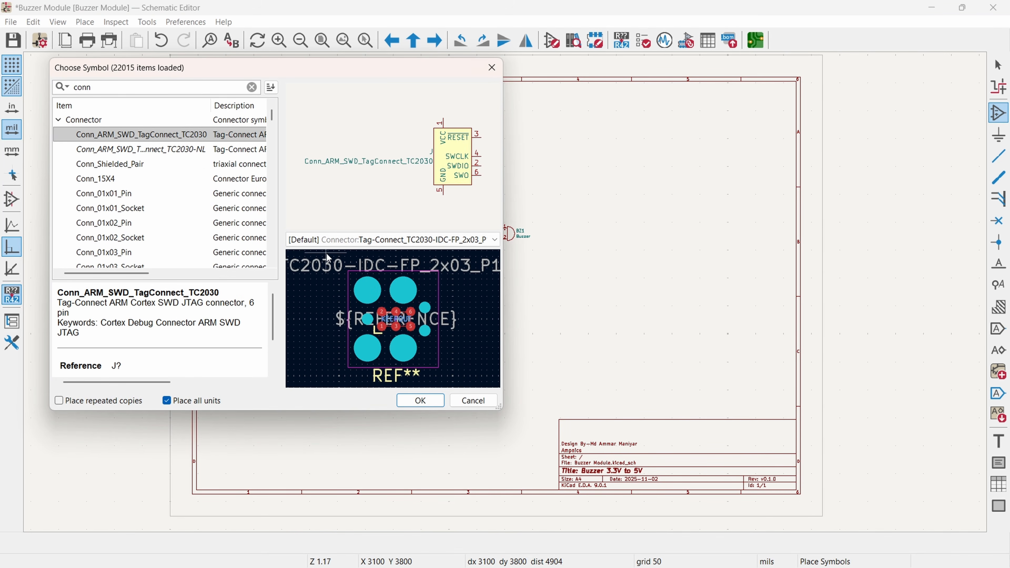
scroll(112, 235, down, 1)
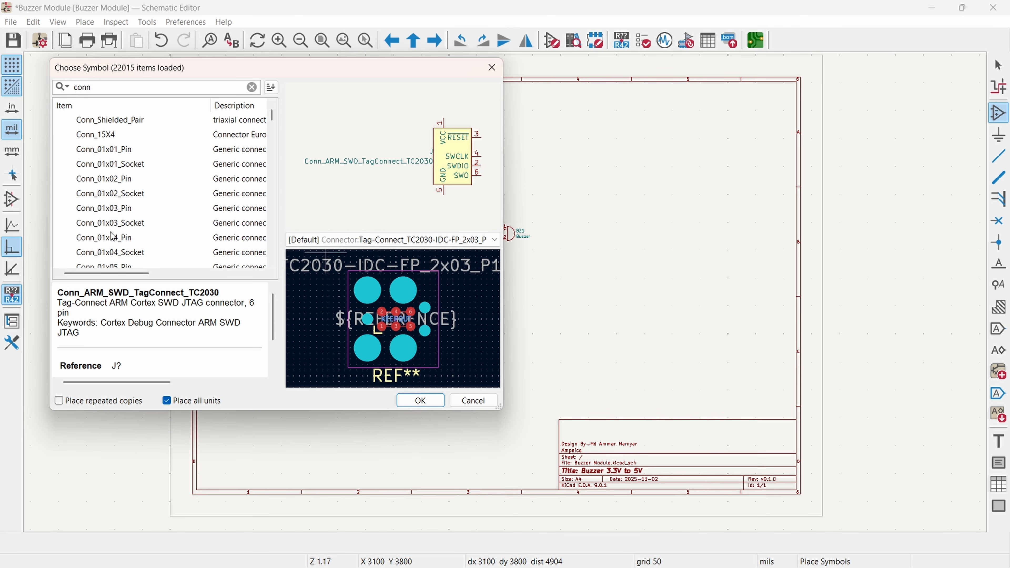
click(101, 214)
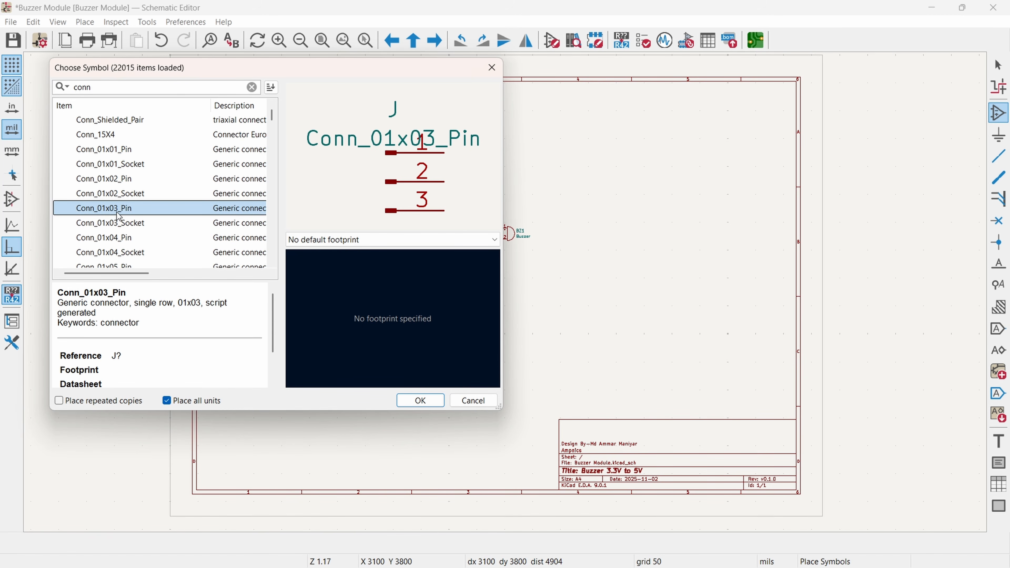
double_click(118, 216)
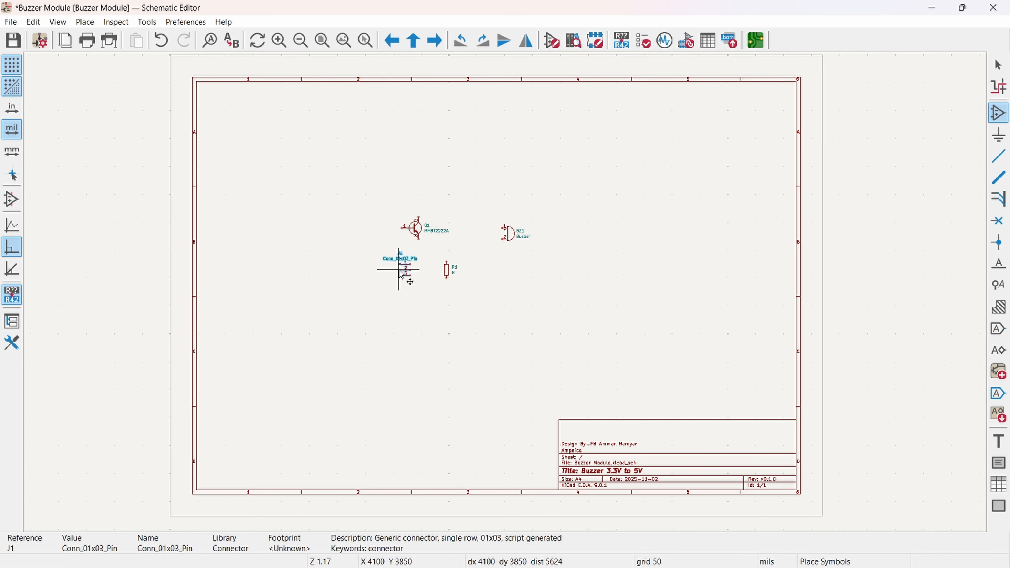
click(399, 270)
key(Escape)
Step: Line up the connector, the resistor rotated to horizontal, and the transistor in one row, with the buzzer above and right of the transistor
scroll(527, 255, up, 5)
middle_drag(353, 313, 426, 305)
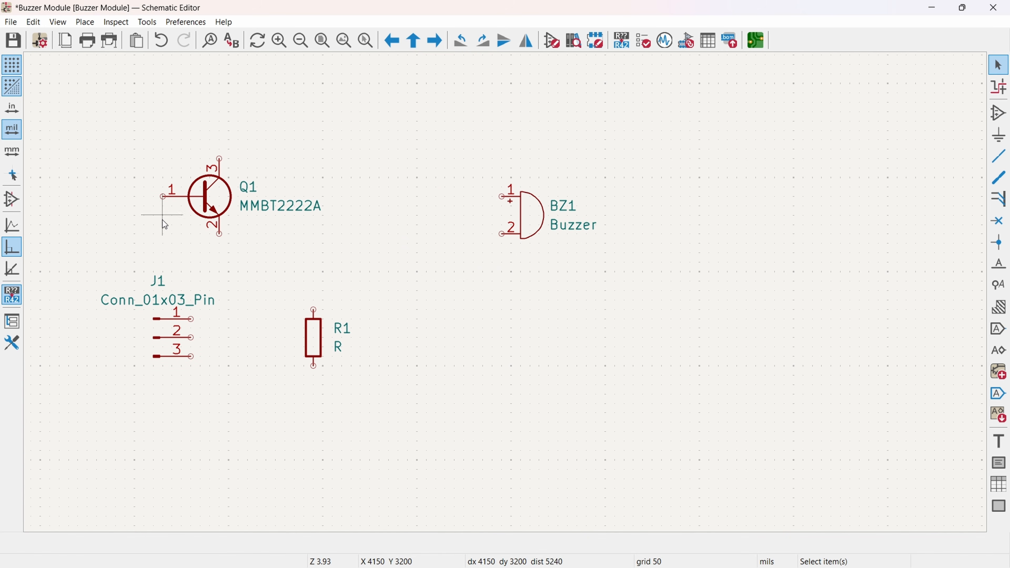
click(530, 237)
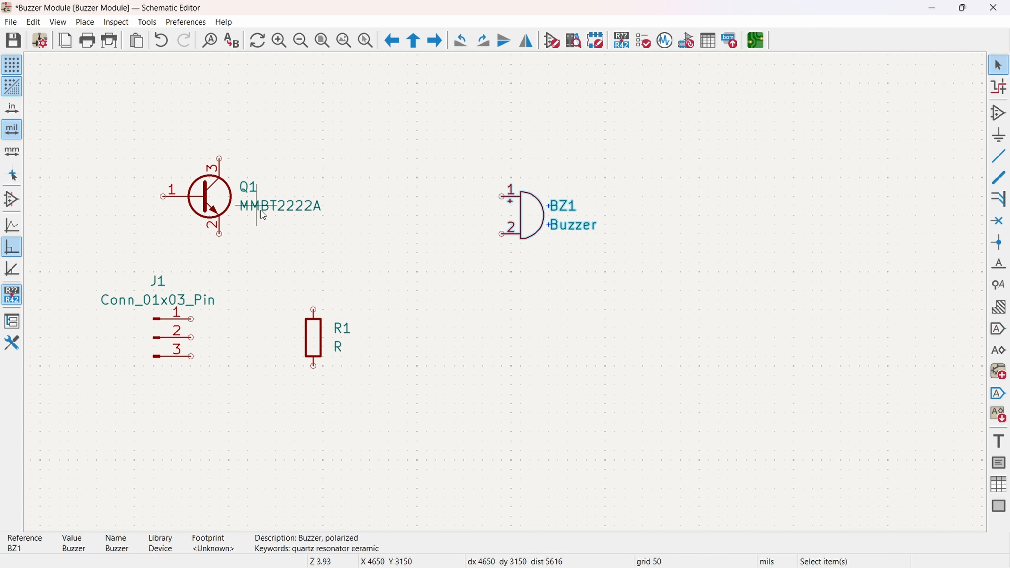
mouse_move(399, 337)
middle_down()
mouse_move(380, 320)
mouse_move(410, 326)
middle_up()
drag(324, 327, 336, 295)
key(r)
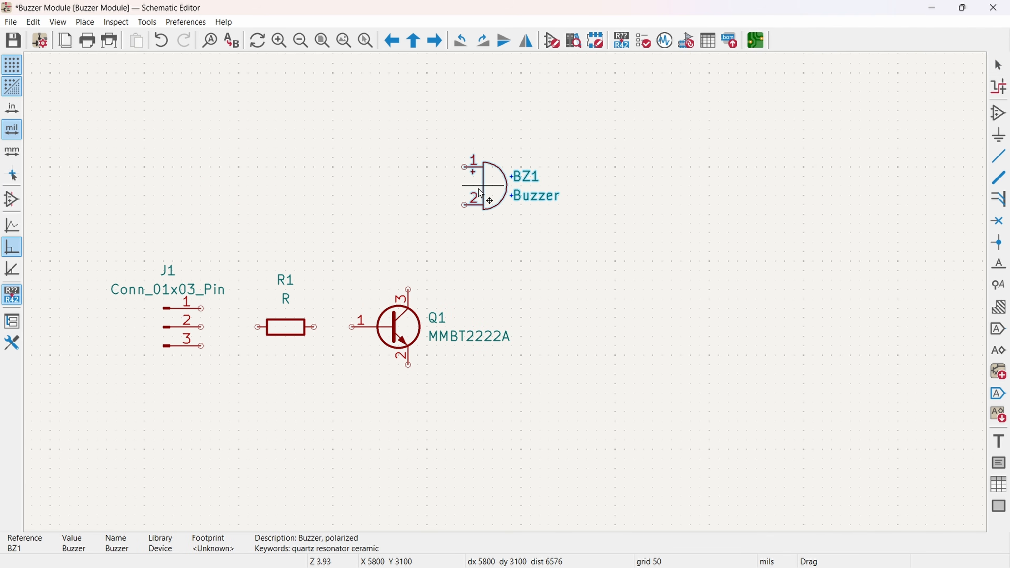
drag(479, 188, 489, 246)
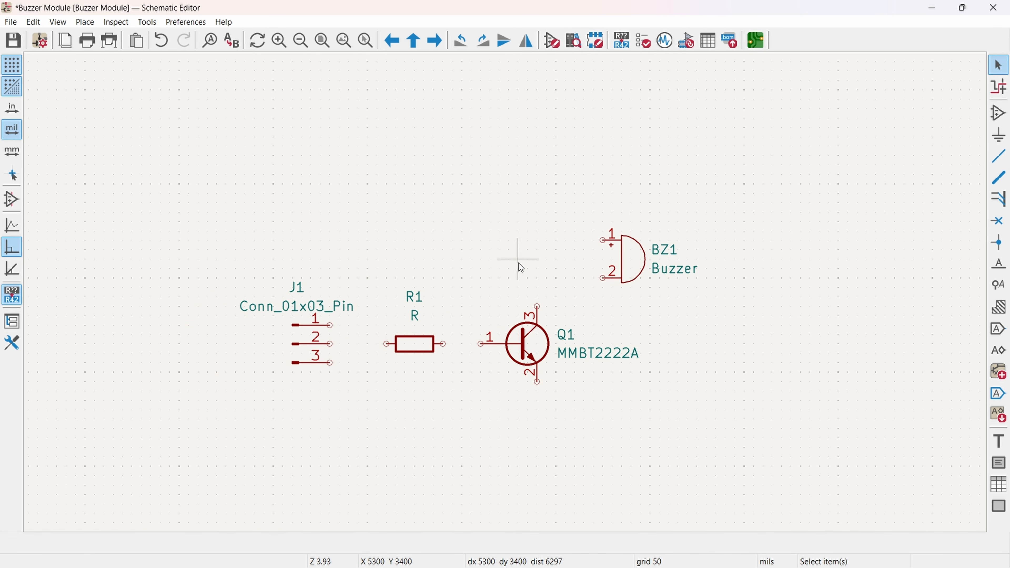
Step: Wire J1 pin 1 to buzzer pin 1, pin 2 through R1 to Q1's base, pin 3 to Q1's emitter, and Q1's collector to buzzer pin 2
scroll(510, 294, up, 6)
scroll(595, 198, down, 8)
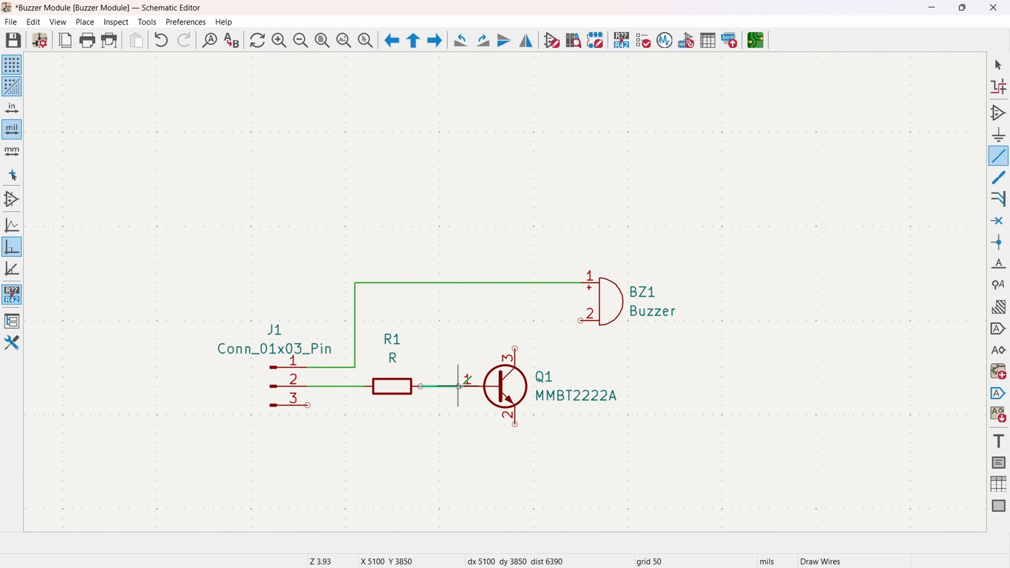
click(355, 445)
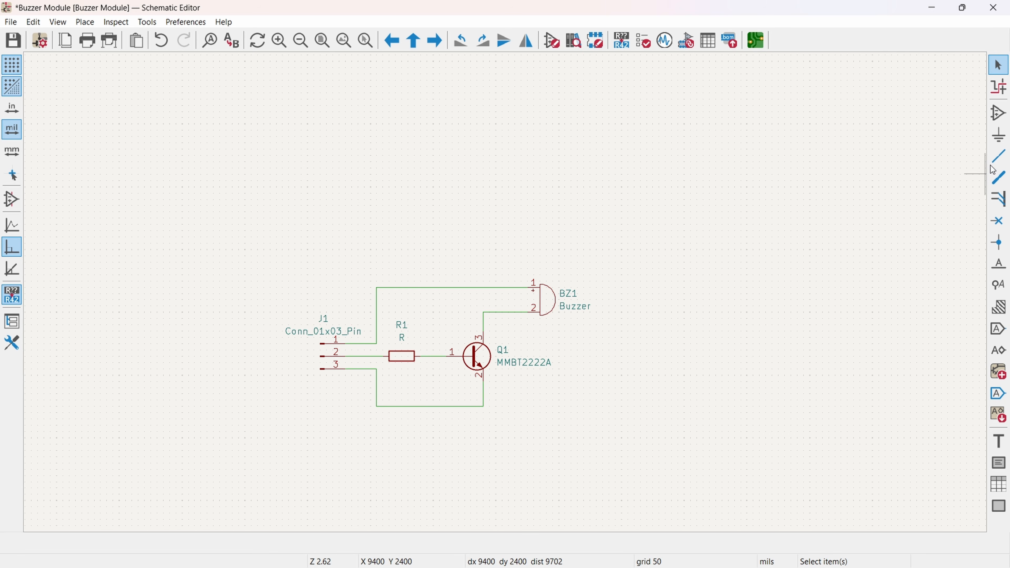
Step: Place a +5V power symbol on the upper corner of the wire between J1 pin 1 and buzzer pin 1
click(998, 135)
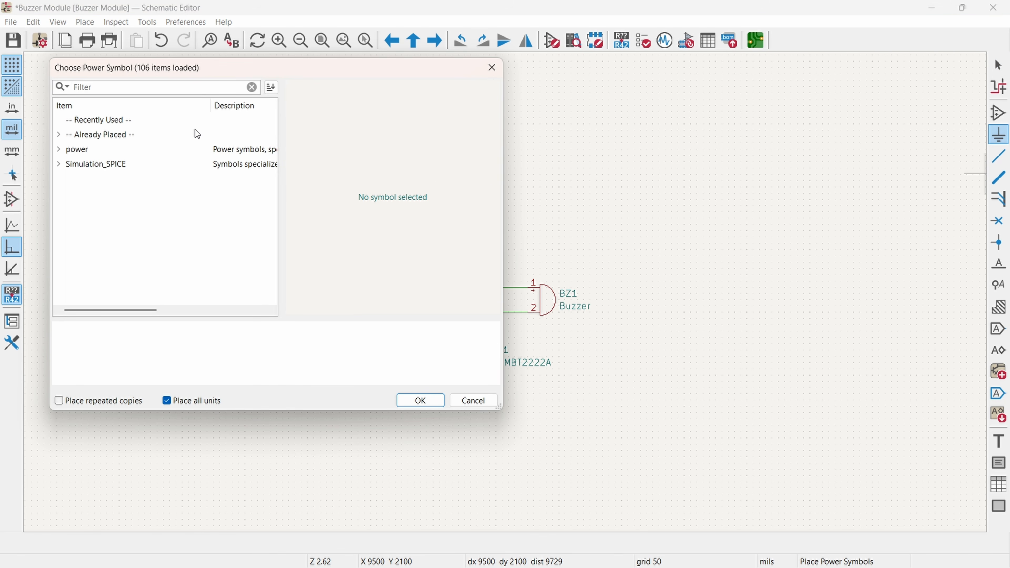
text(+)
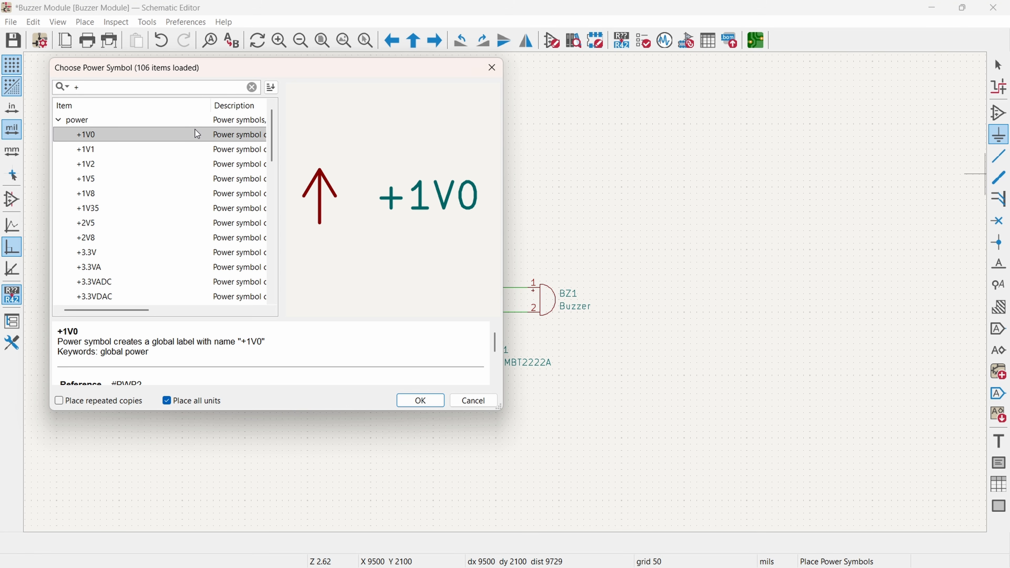
text(5)
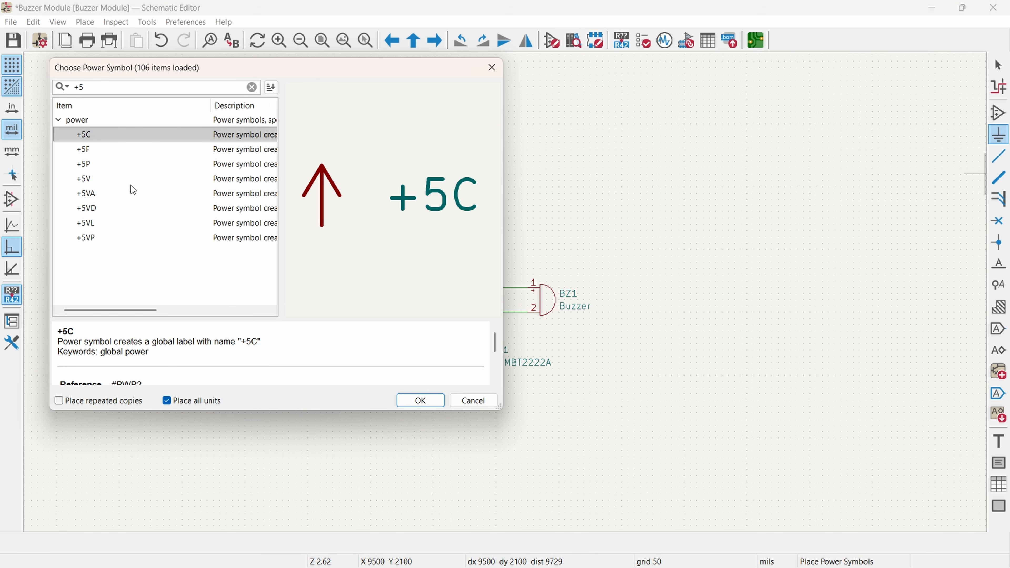
text(V)
double_click(119, 135)
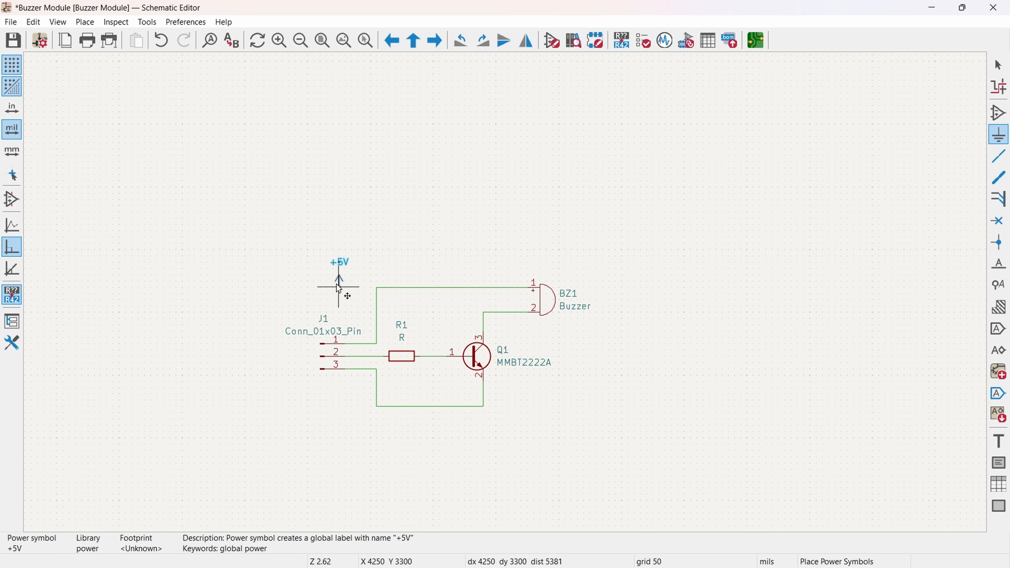
click(377, 288)
key(Escape)
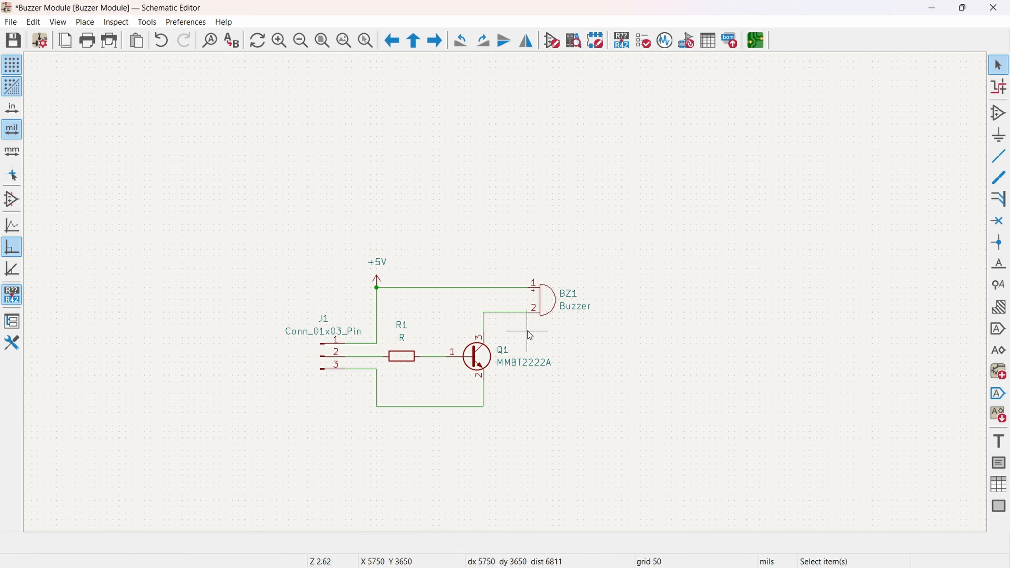
Step: Place a GND power symbol on the lower corner of the wire between J1 pin 3 and Q1's emitter
click(998, 135)
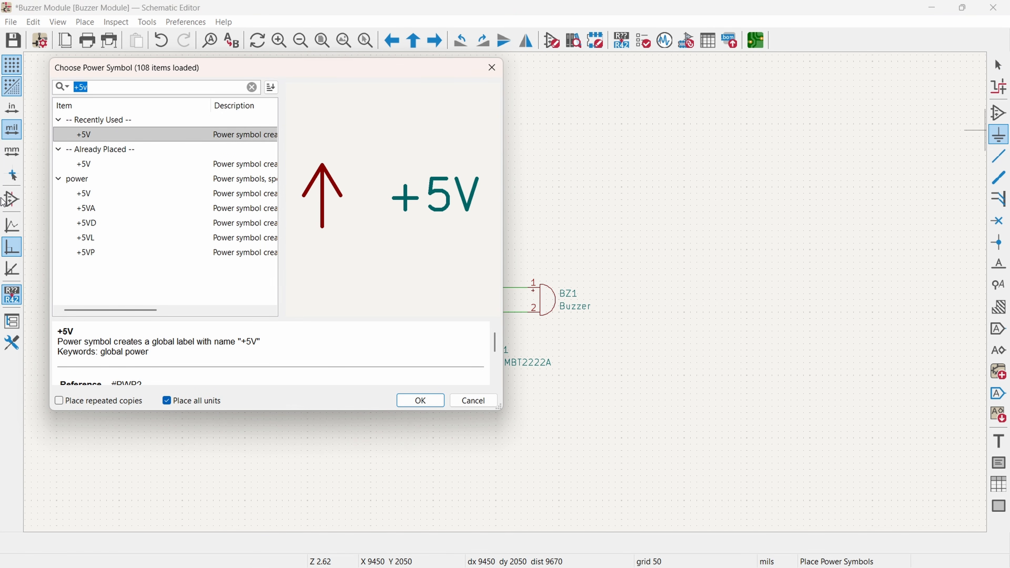
text(gnd)
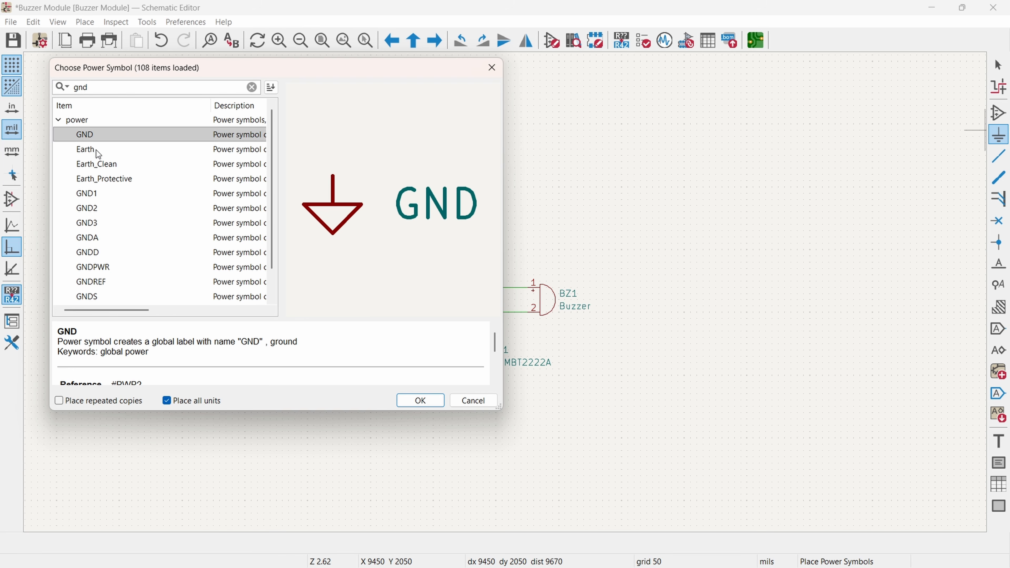
double_click(107, 135)
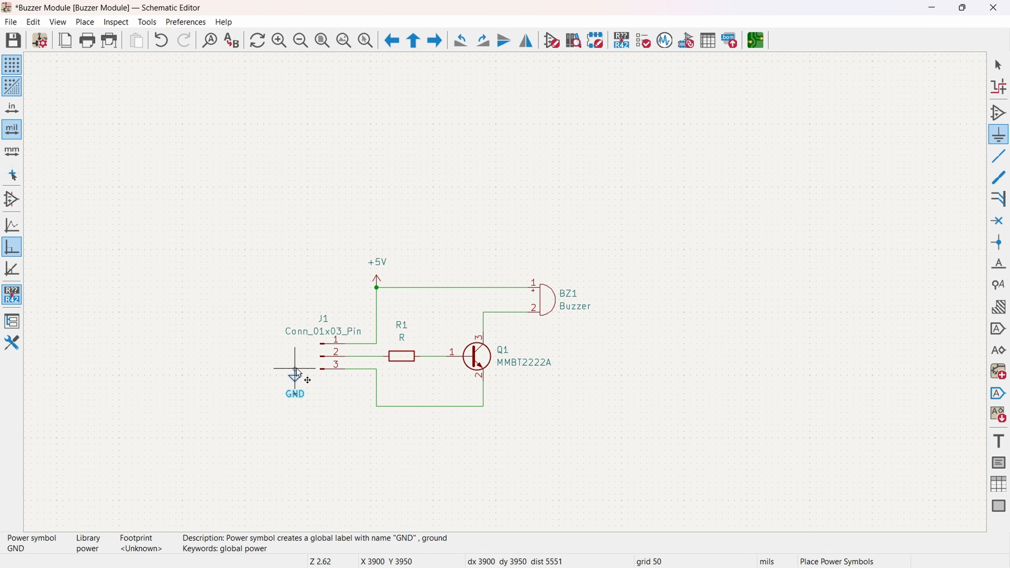
click(376, 407)
key(Escape)
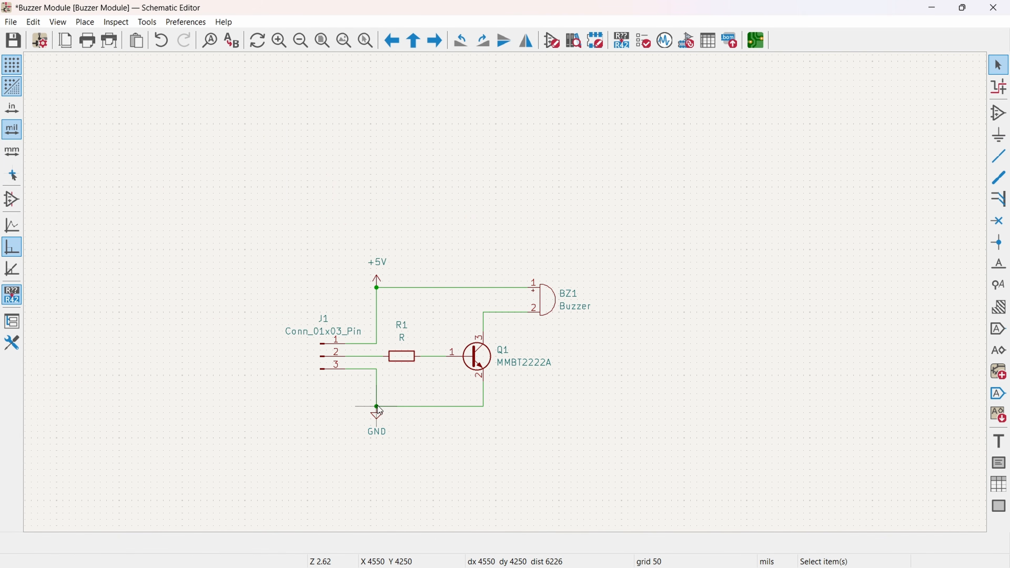
Step: Add a net label SIG to the wire between J1 pin 2 and resistor R1
scroll(343, 356, up, 5)
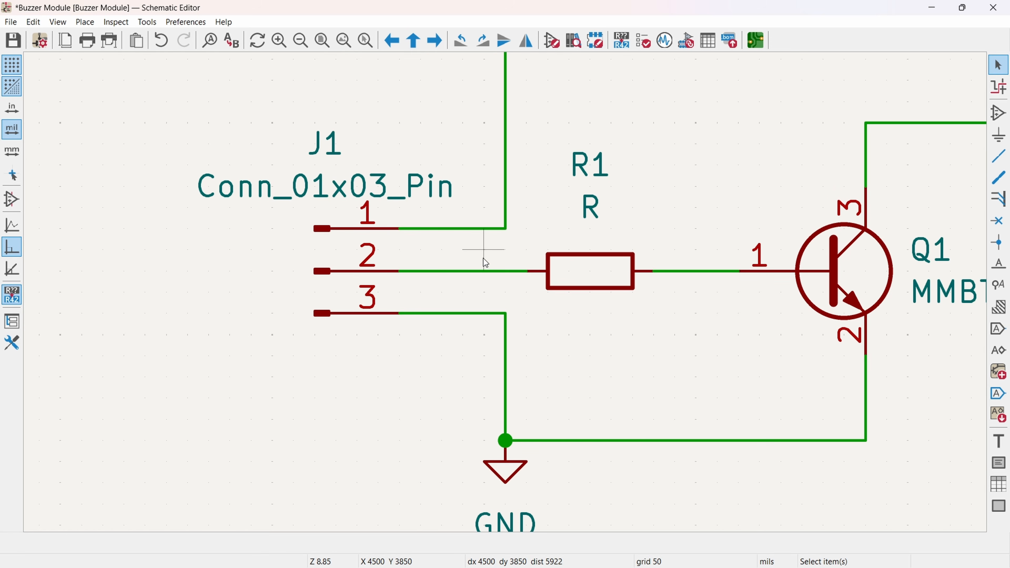
middle_drag(515, 277, 359, 265)
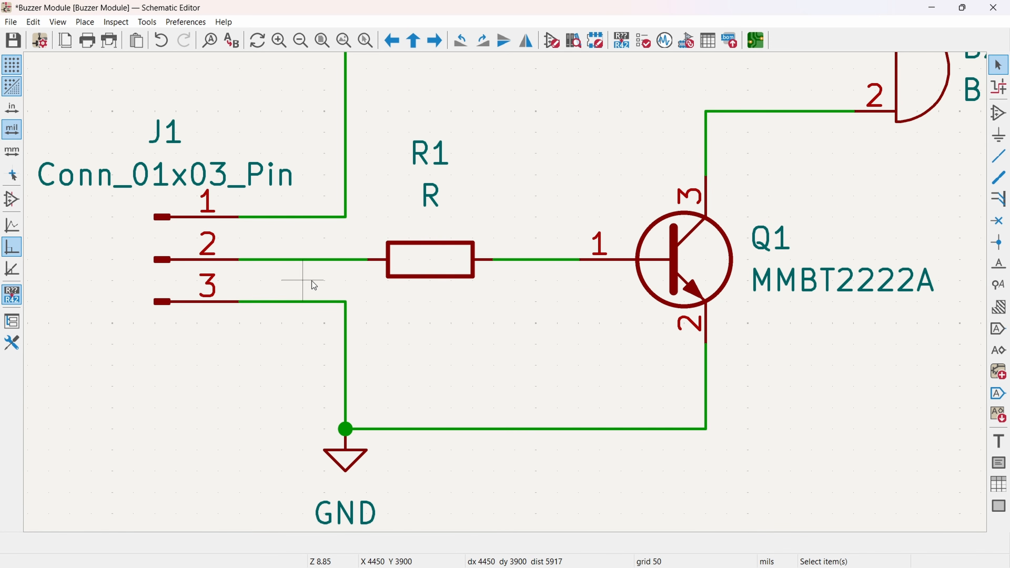
click(998, 266)
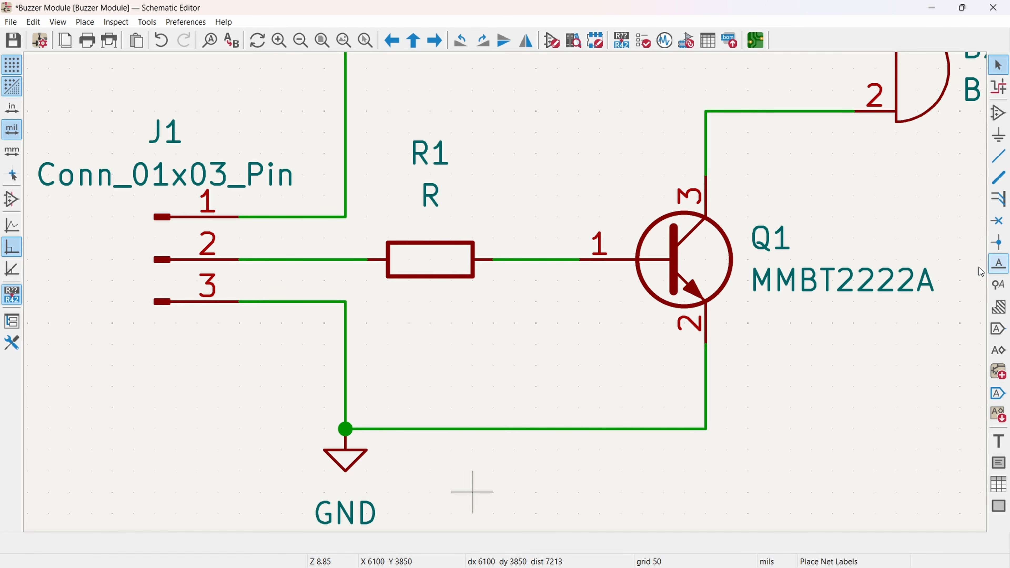
click(472, 492)
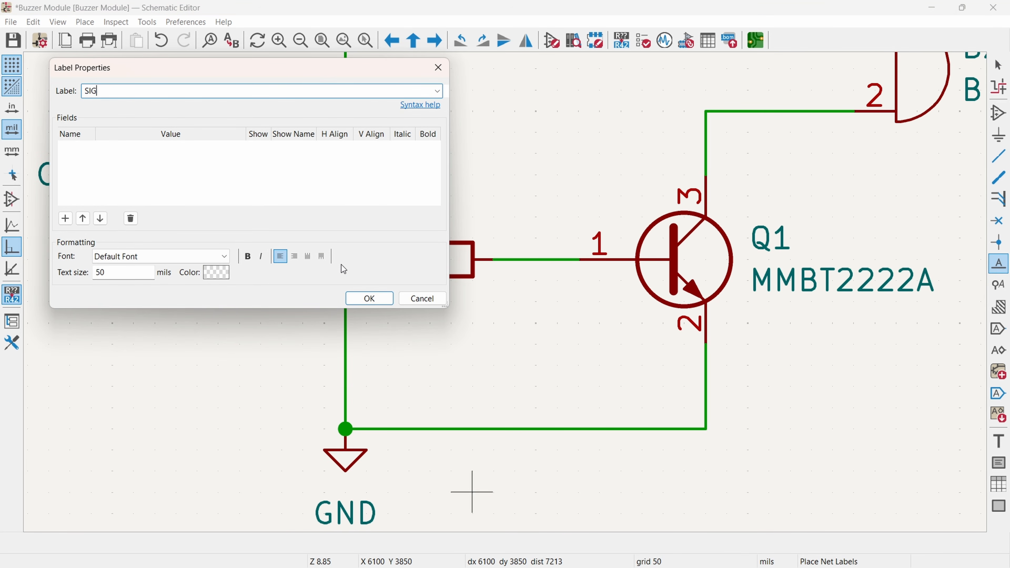
text(SIG)
click(370, 298)
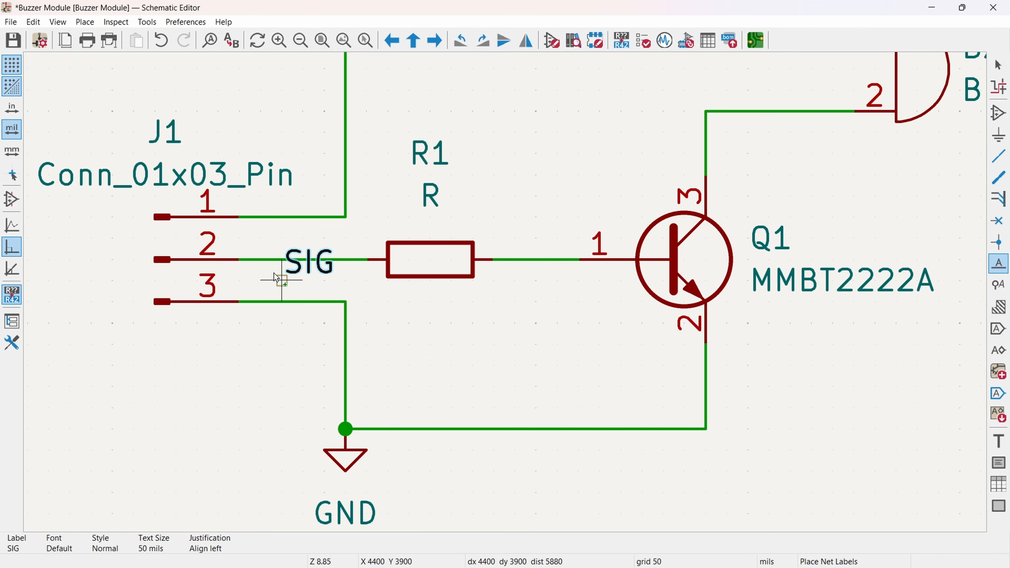
click(260, 259)
scroll(300, 320, down, 5)
middle_drag(638, 289, 469, 338)
key(Escape)
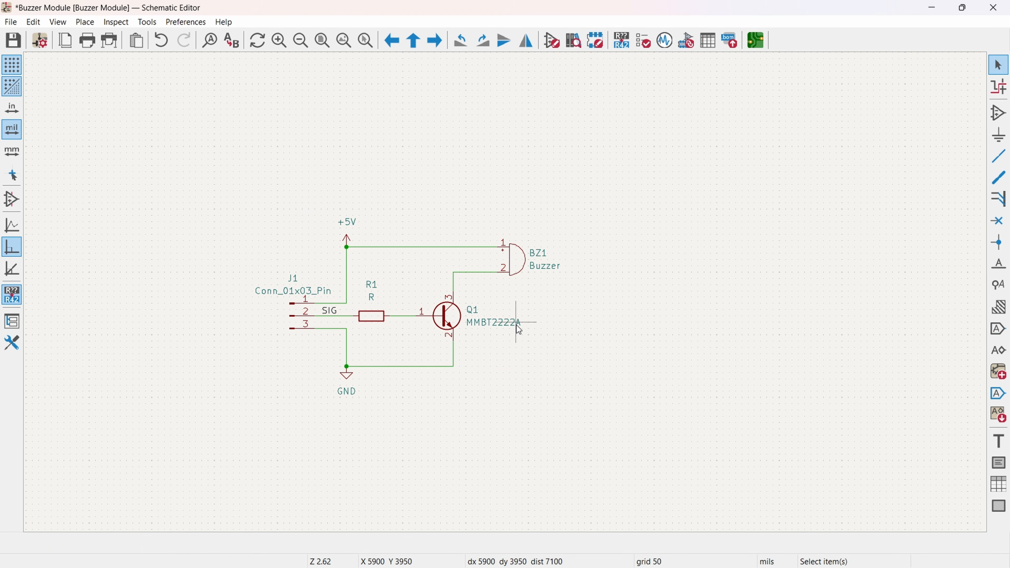
Step: Open the footprint assignment for the schematic and filter the buzzer BZ1's footprints to the Buzzer_Beeper library
middle_drag(564, 311, 523, 295)
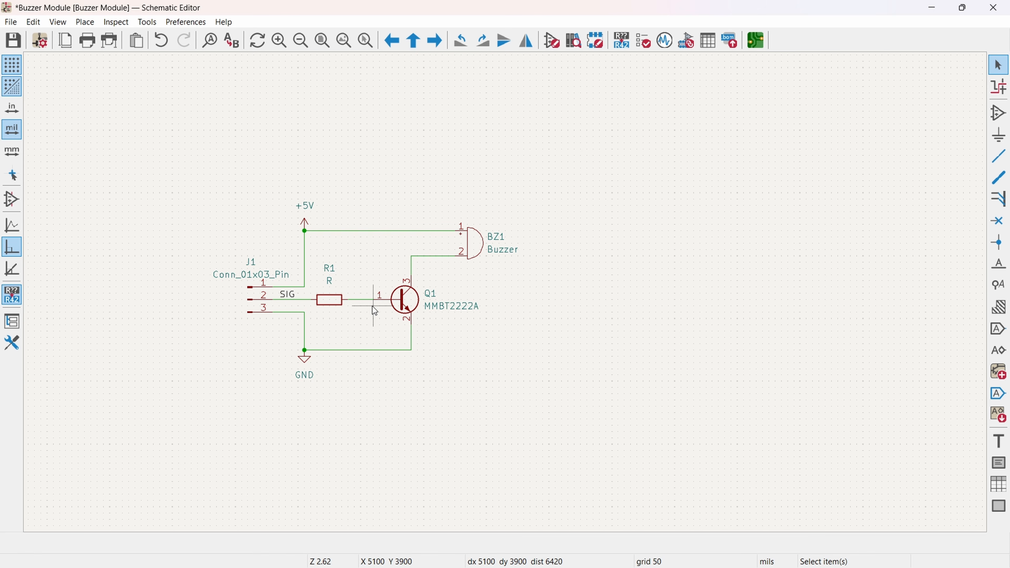
scroll(323, 289, down, 1)
scroll(584, 312, up, 1)
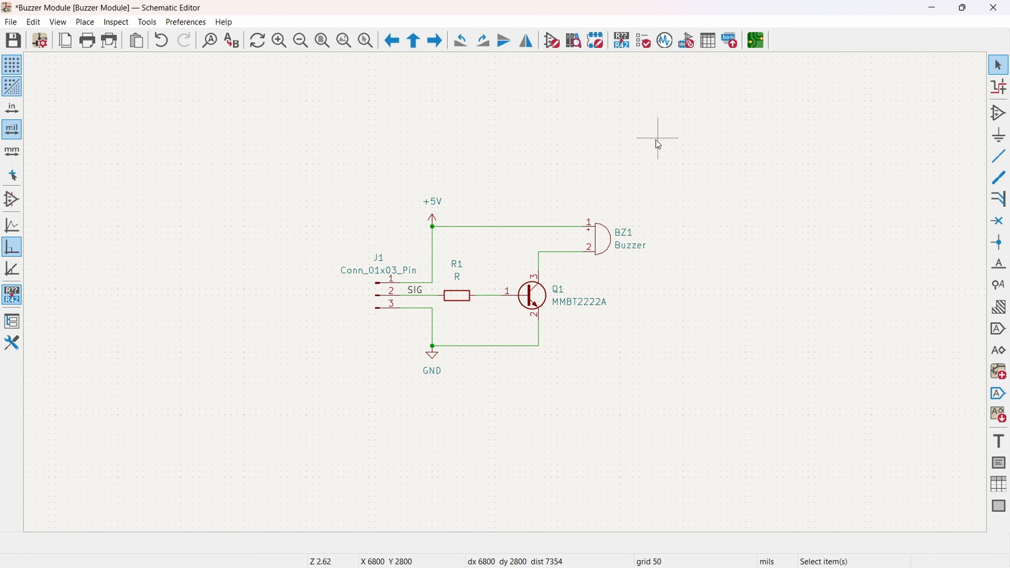
click(684, 47)
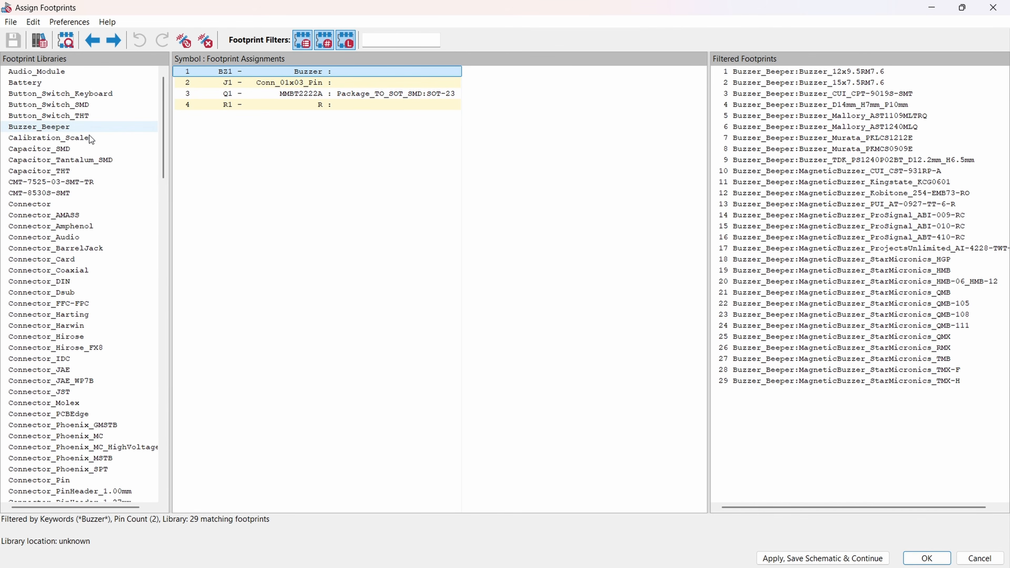
scroll(40, 198, down, 3)
scroll(40, 198, down, 15)
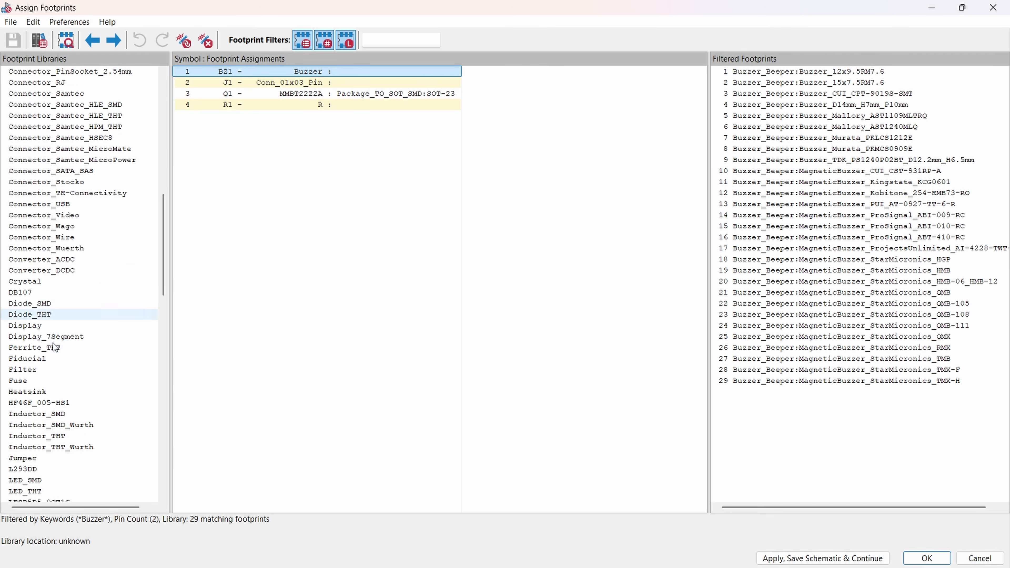
scroll(55, 361, down, 8)
scroll(14, 198, up, 16)
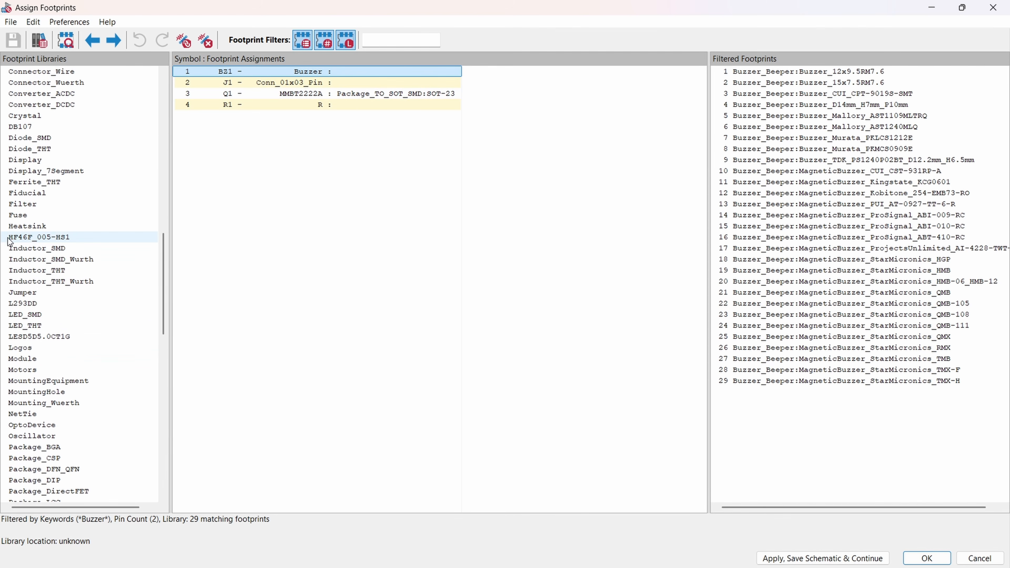
scroll(13, 198, up, 11)
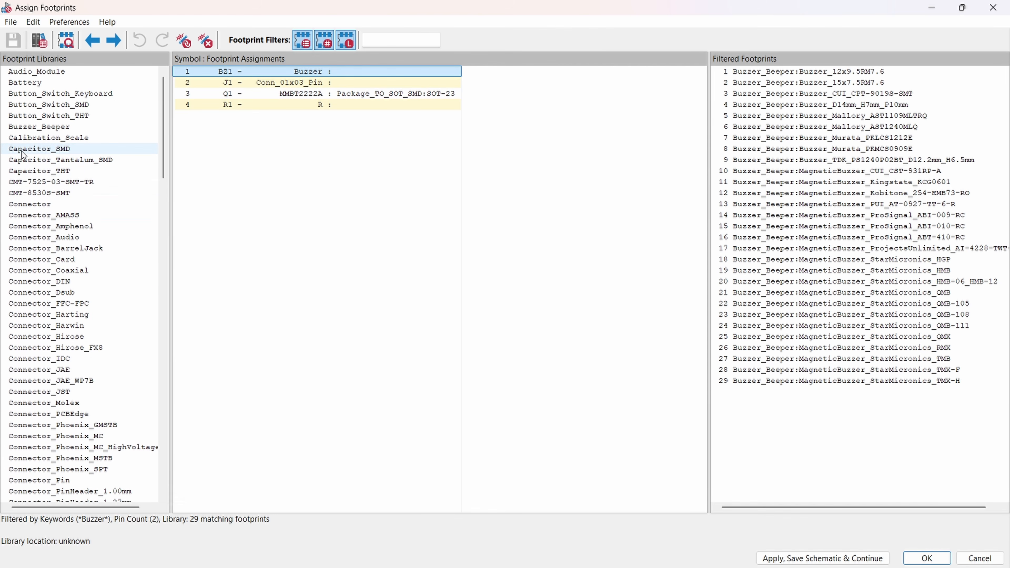
click(36, 127)
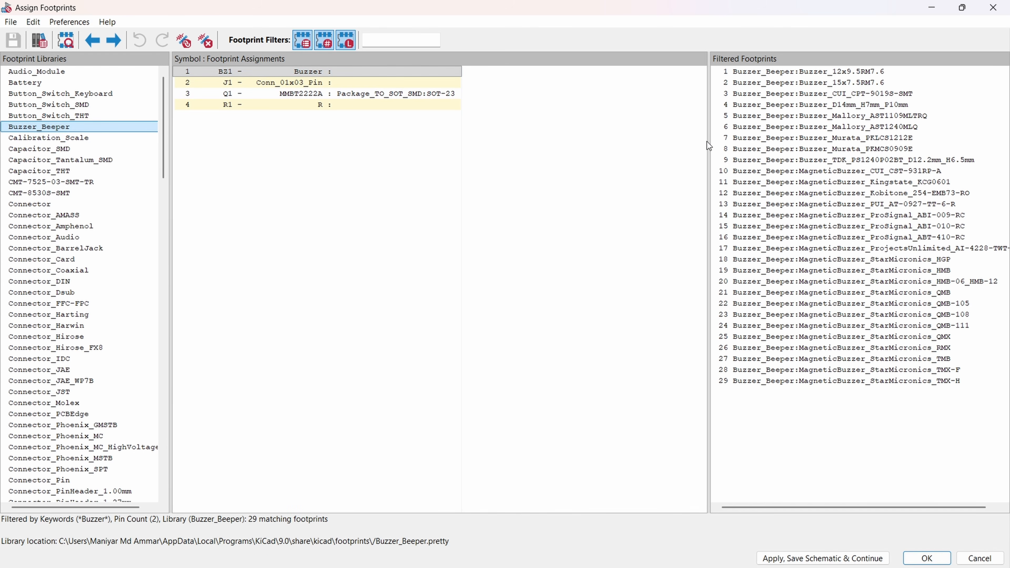
Step: Preview the Buzzer_12x9.5RM7.6 footprint and its 3D model, and assign it to BZ1
click(844, 74)
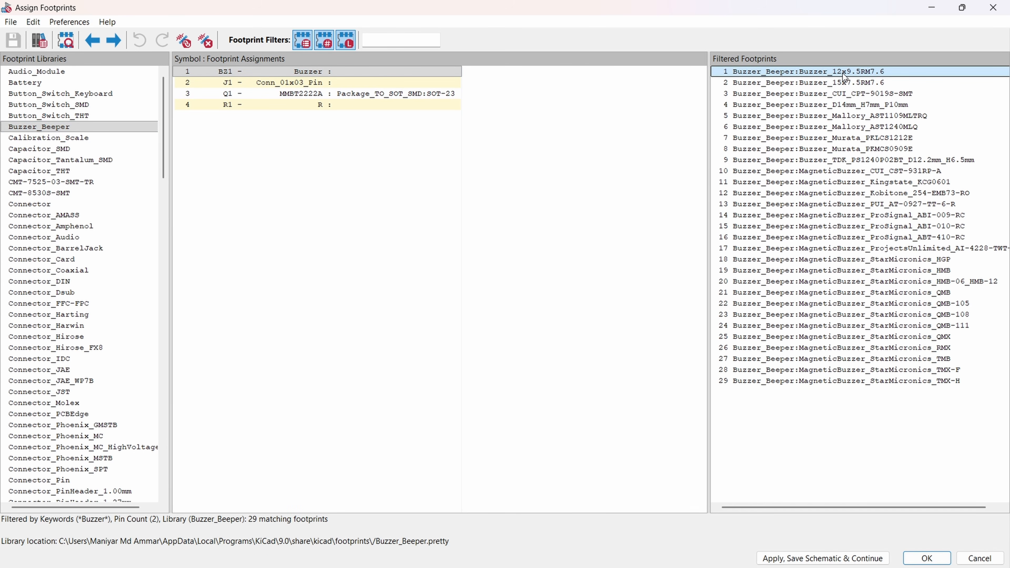
right_click(844, 73)
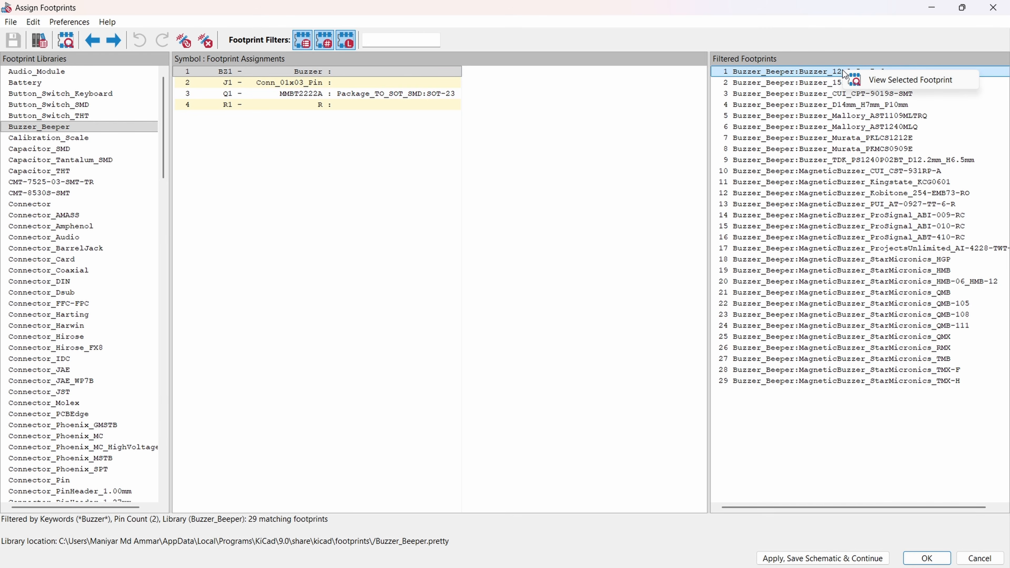
click(864, 81)
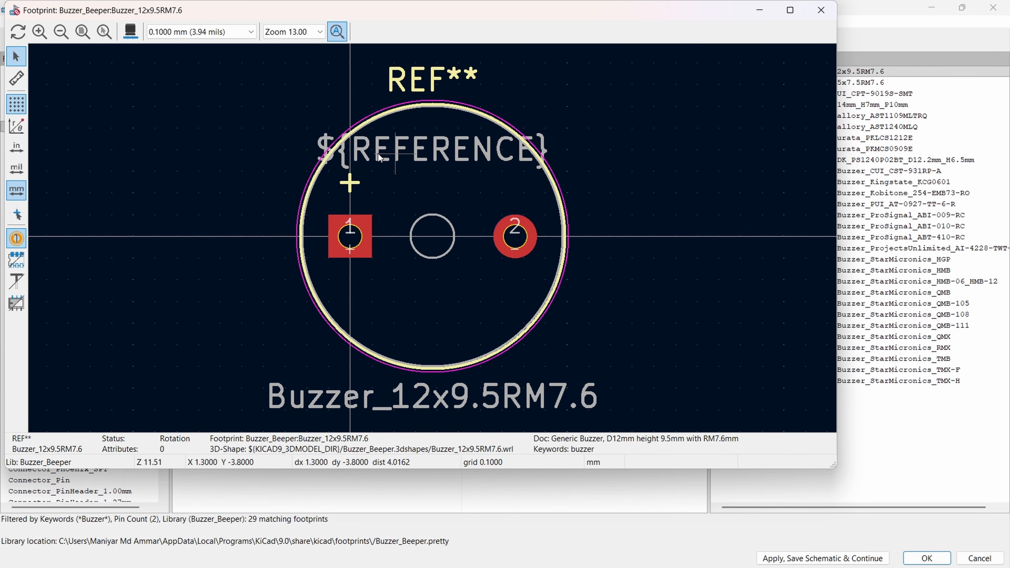
click(131, 32)
drag(569, 309, 748, 375)
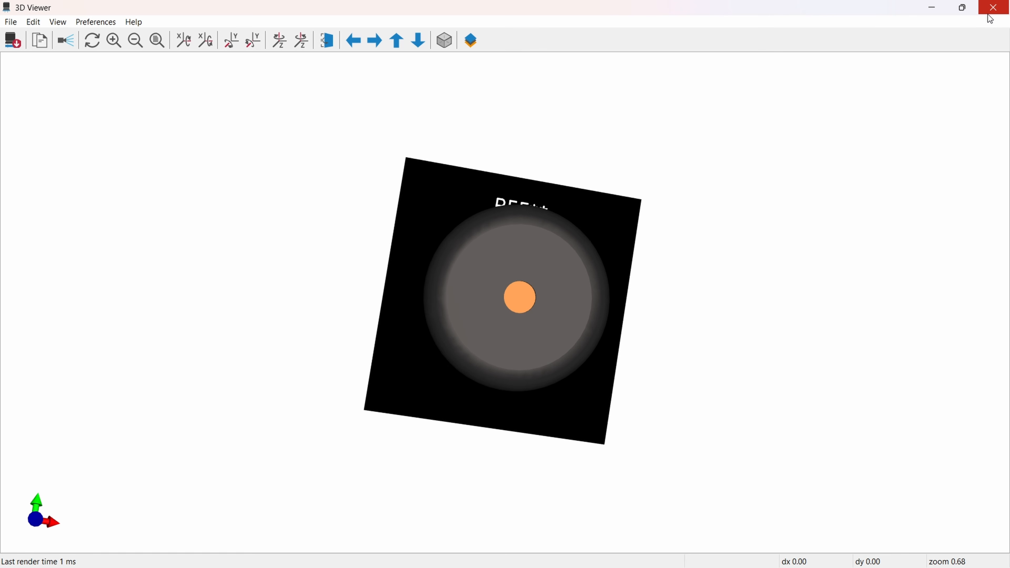
click(993, 7)
click(821, 7)
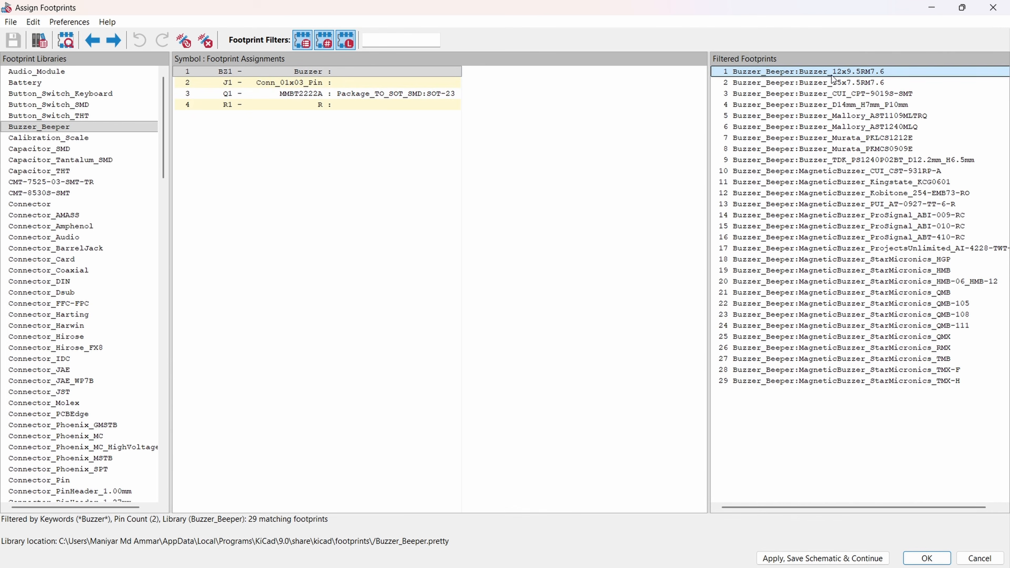
double_click(815, 73)
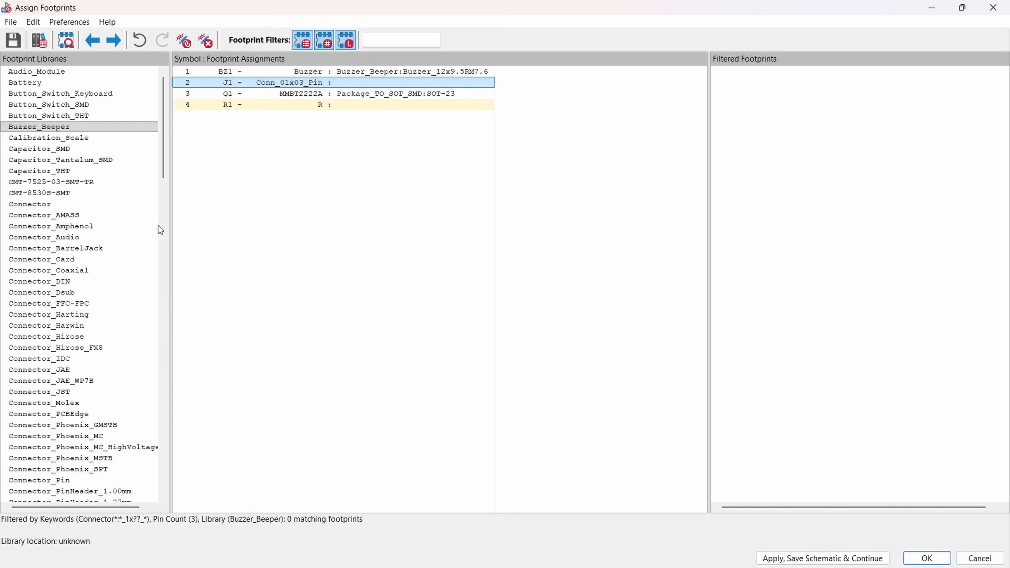
Step: Filter J1's footprints to the Connector_PinHeader_2.54mm library and widen the footprint list to show the full names
scroll(158, 226, down, 5)
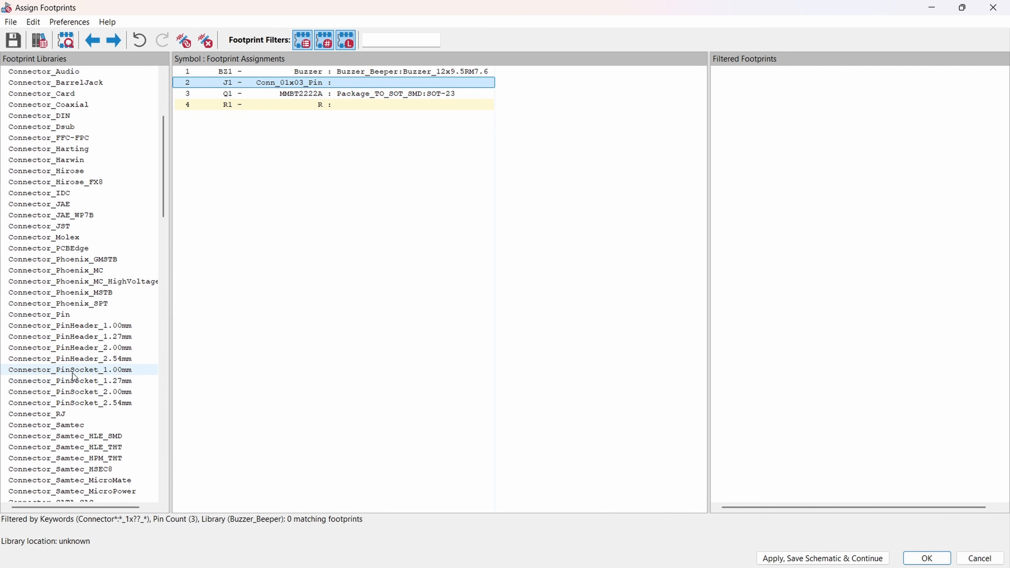
click(102, 360)
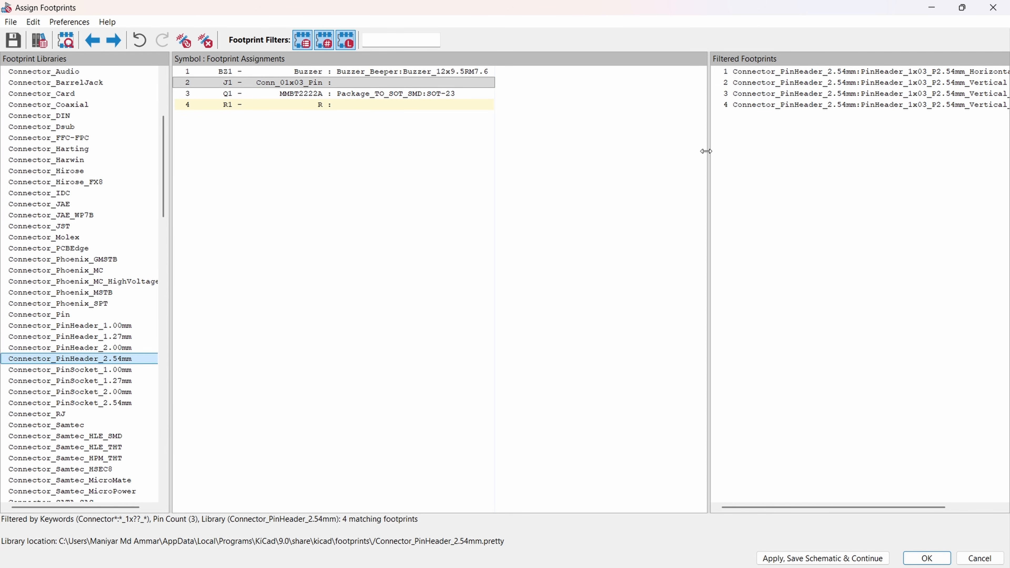
drag(709, 152, 600, 152)
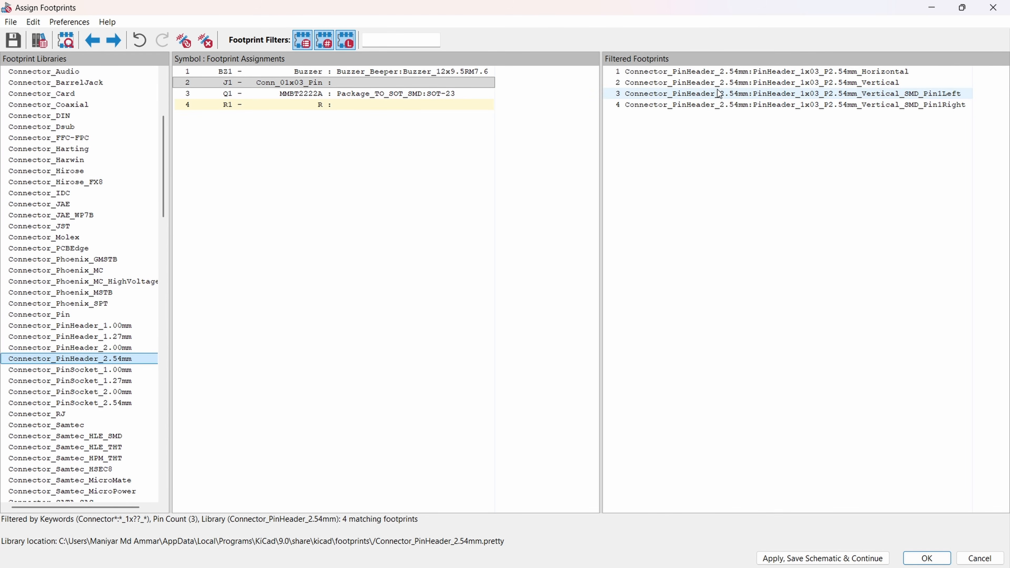
Step: Preview the PinHeader_1x03_P2.54mm_Horizontal footprint and its 3D model, and assign it to J1
click(718, 75)
right_click(718, 75)
click(780, 85)
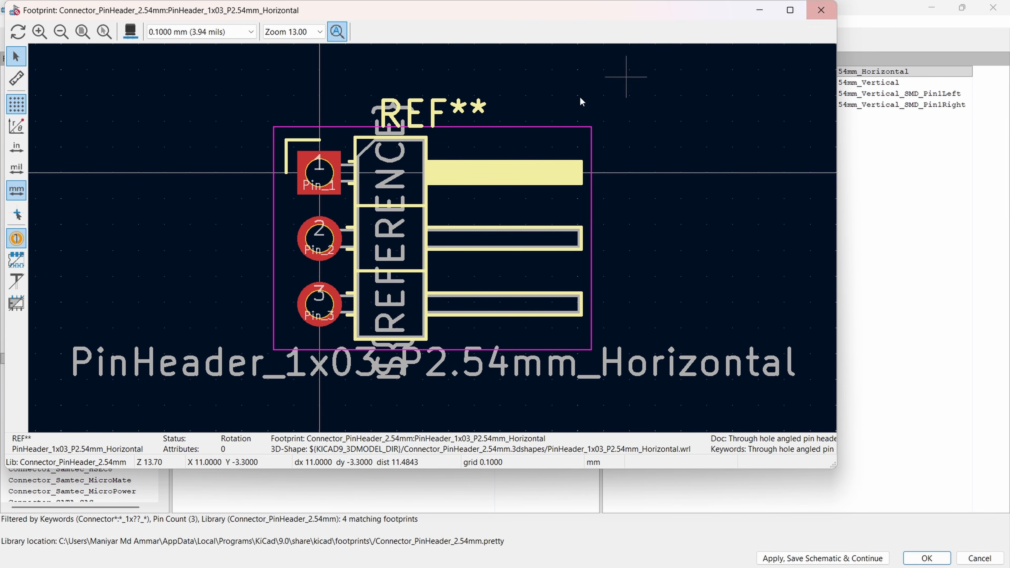
click(136, 34)
drag(627, 388, 853, 73)
click(994, 8)
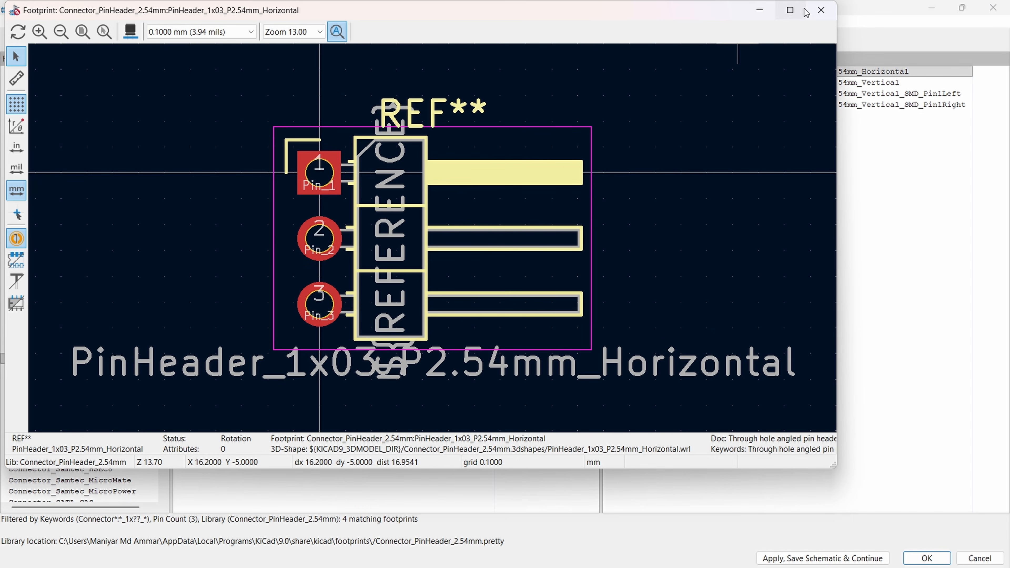
click(822, 10)
double_click(787, 75)
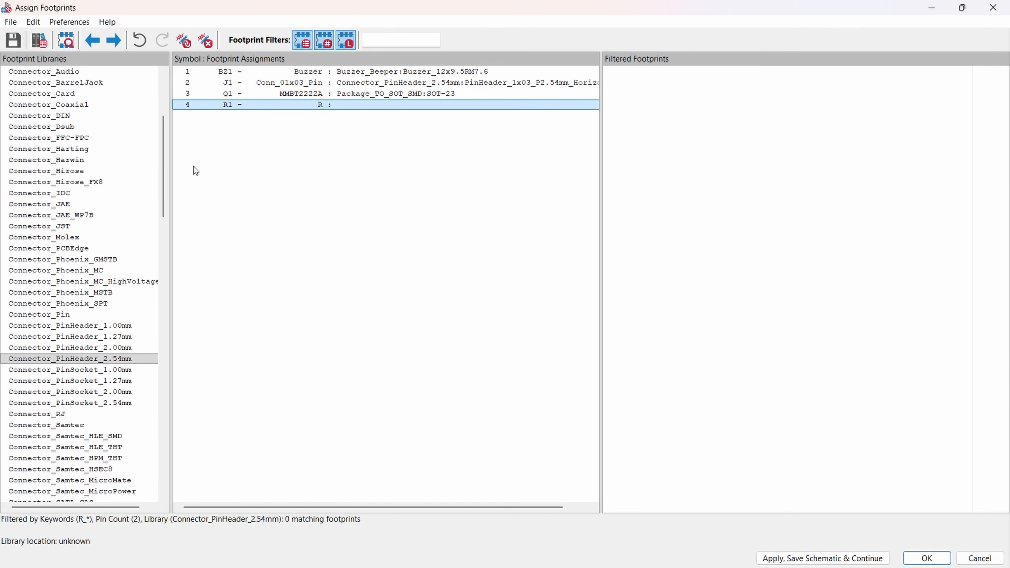
Step: Filter R1's footprints to the Resistor_SMD library
scroll(64, 197, up, 5)
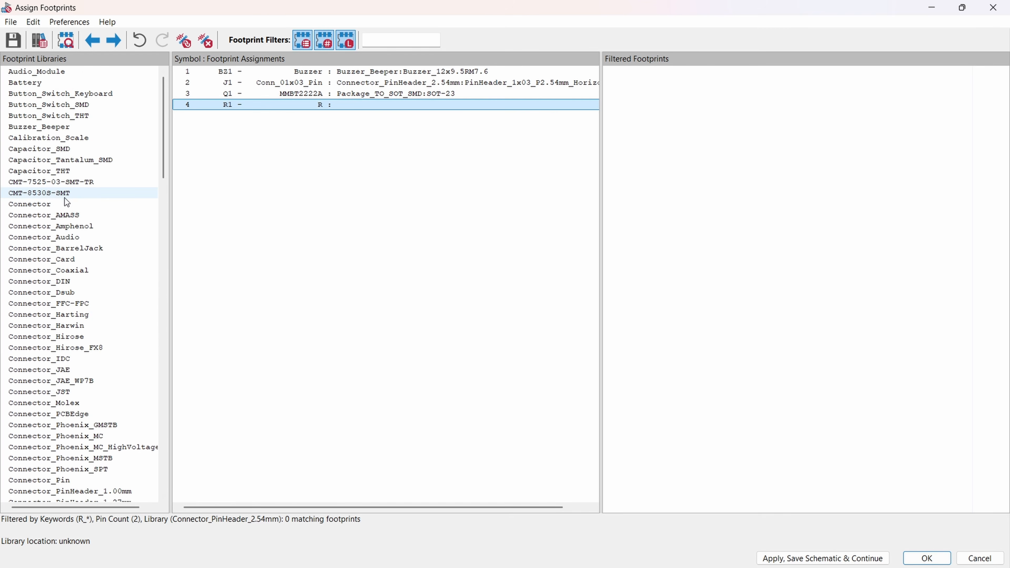
scroll(49, 278, down, 15)
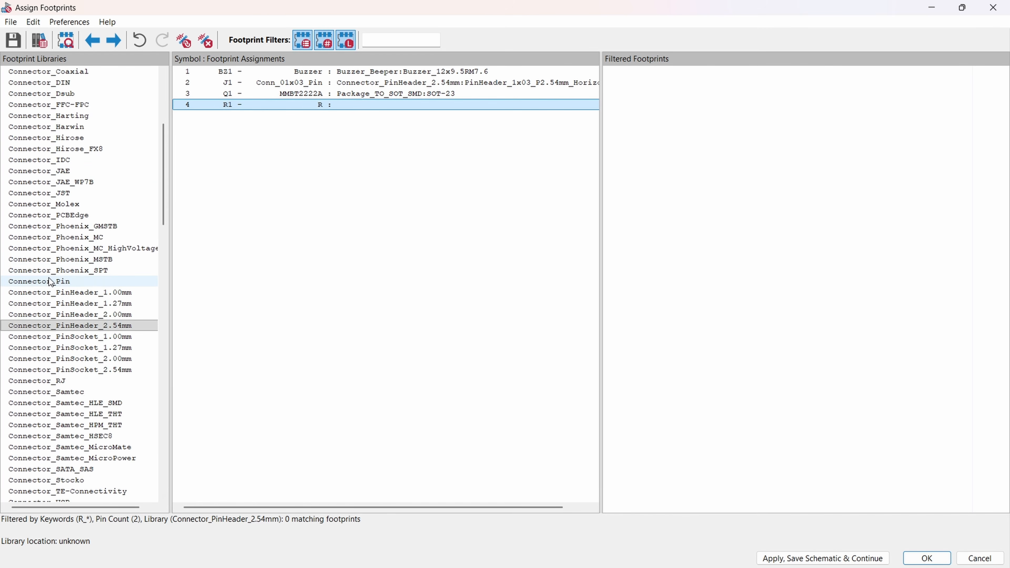
scroll(54, 319, down, 7)
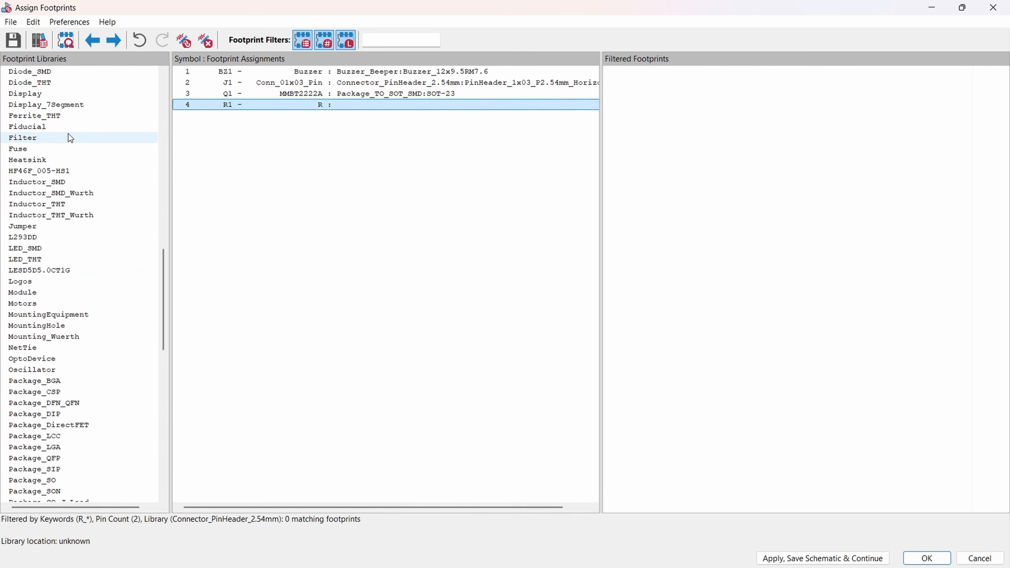
scroll(64, 263, down, 4)
scroll(47, 370, down, 5)
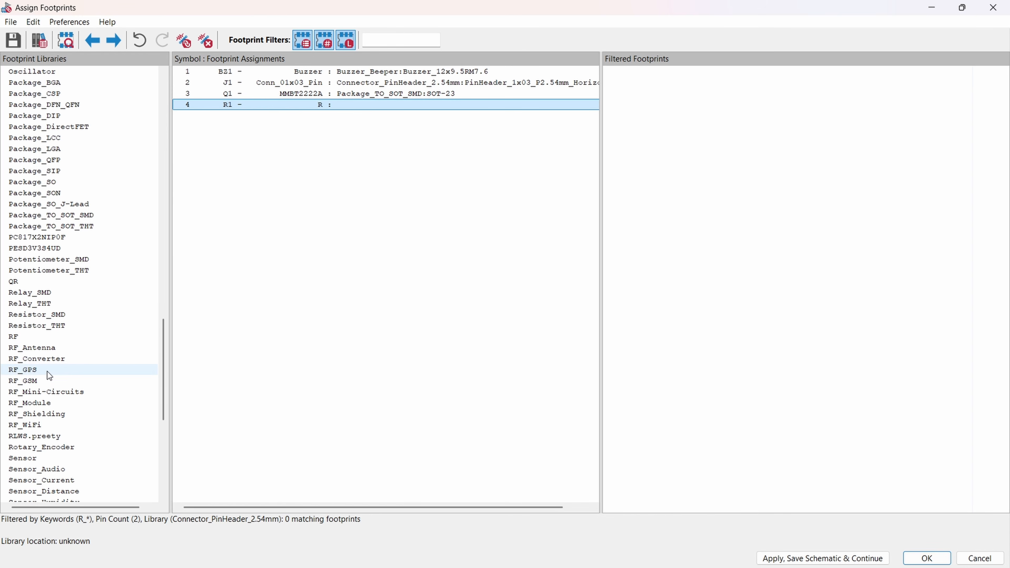
click(42, 316)
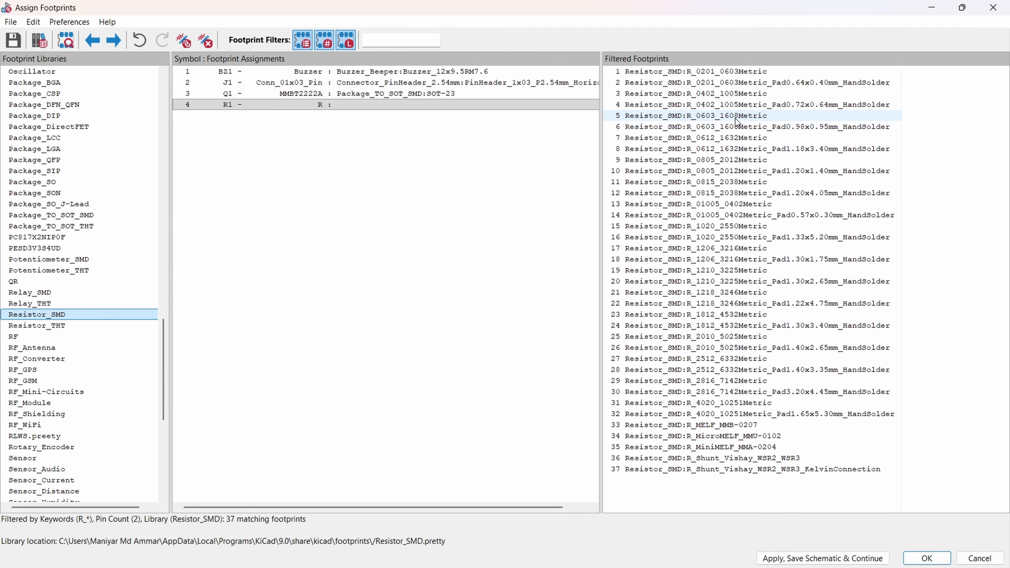
Step: Assign the R_0603_1608Metric footprint to R1 and accept all footprint assignments
double_click(701, 120)
click(338, 231)
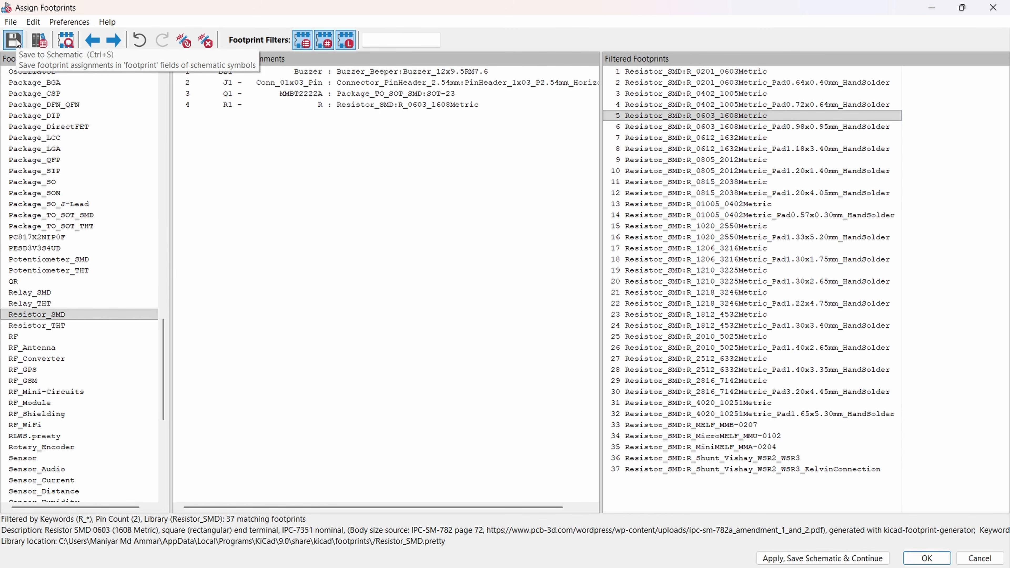
click(927, 558)
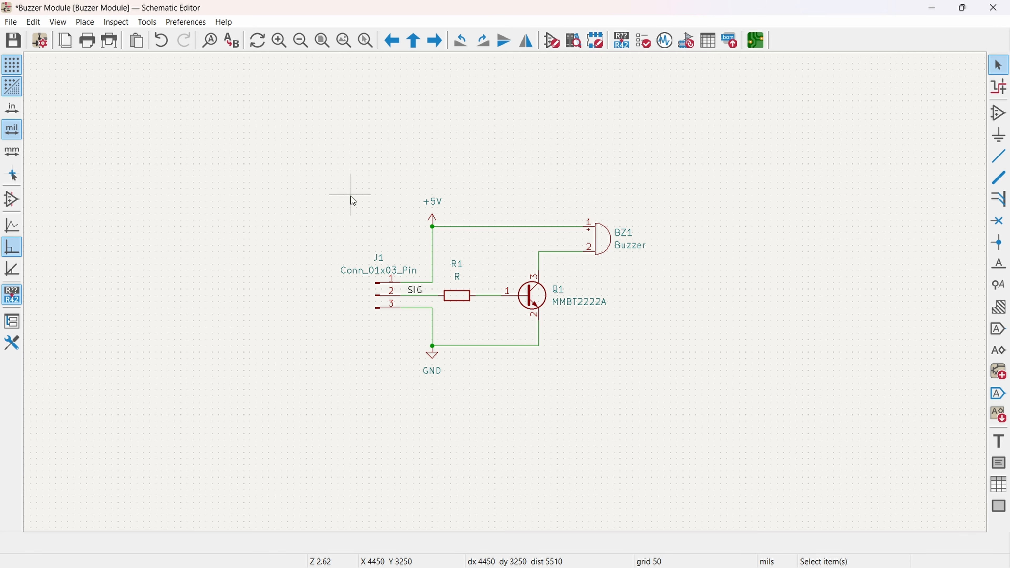
Step: Switch to the PCB Editor and update the board from the schematic, replacing footprints with those specified in the schematic
click(756, 41)
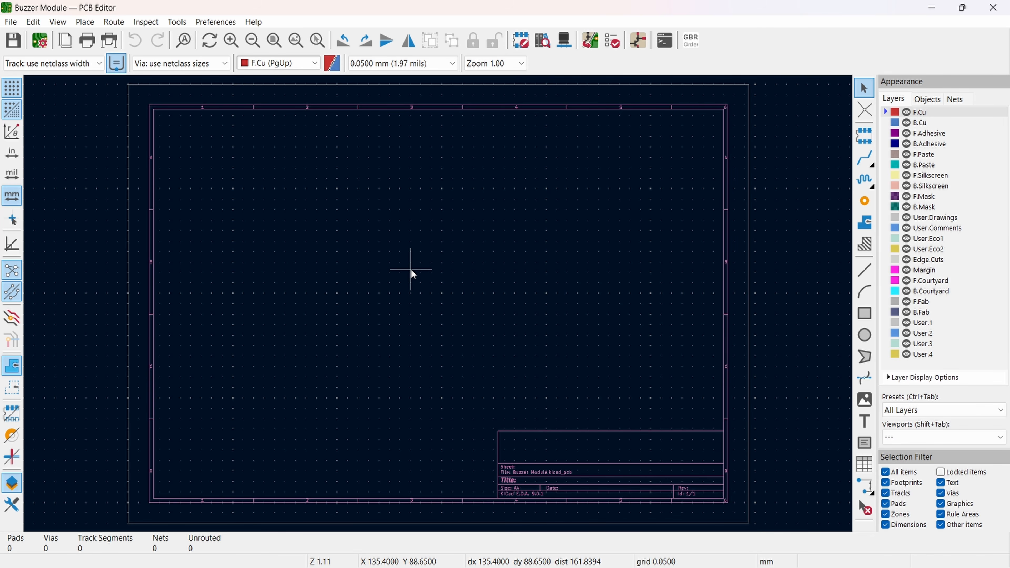
click(593, 45)
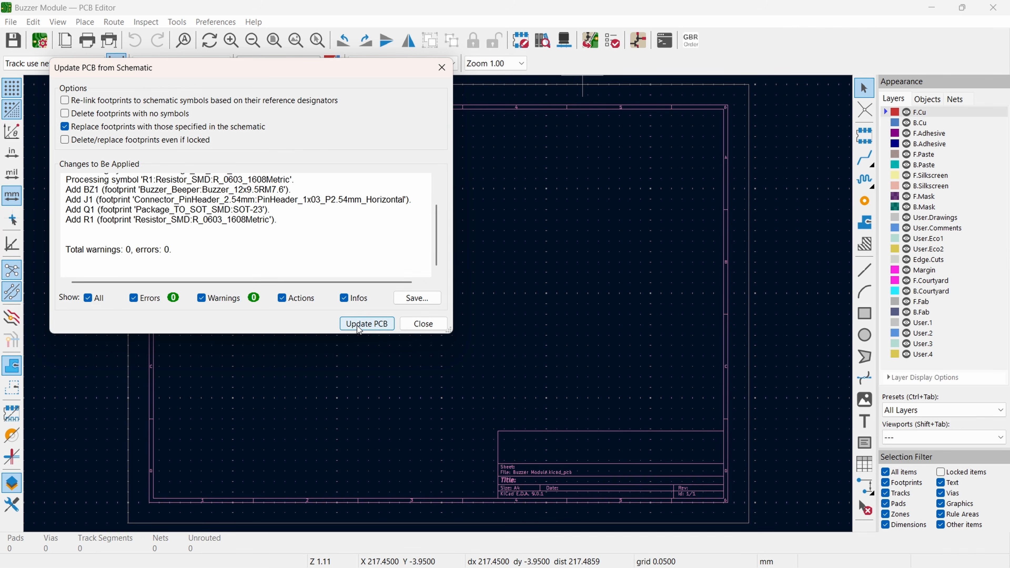
click(366, 324)
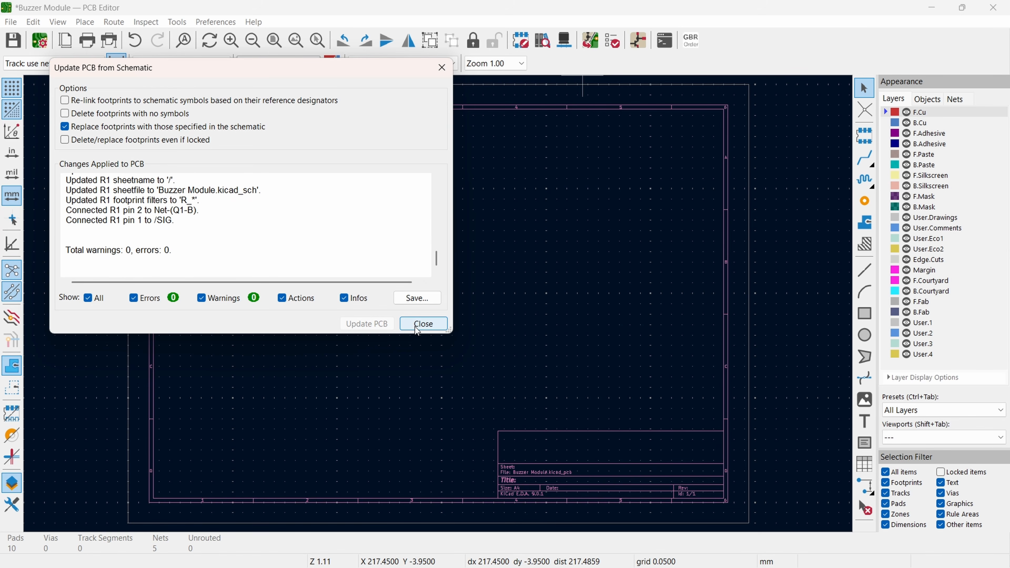
click(423, 323)
Step: Place the imported group of footprints on the sheet, just right of its centre, and deselect it
click(522, 312)
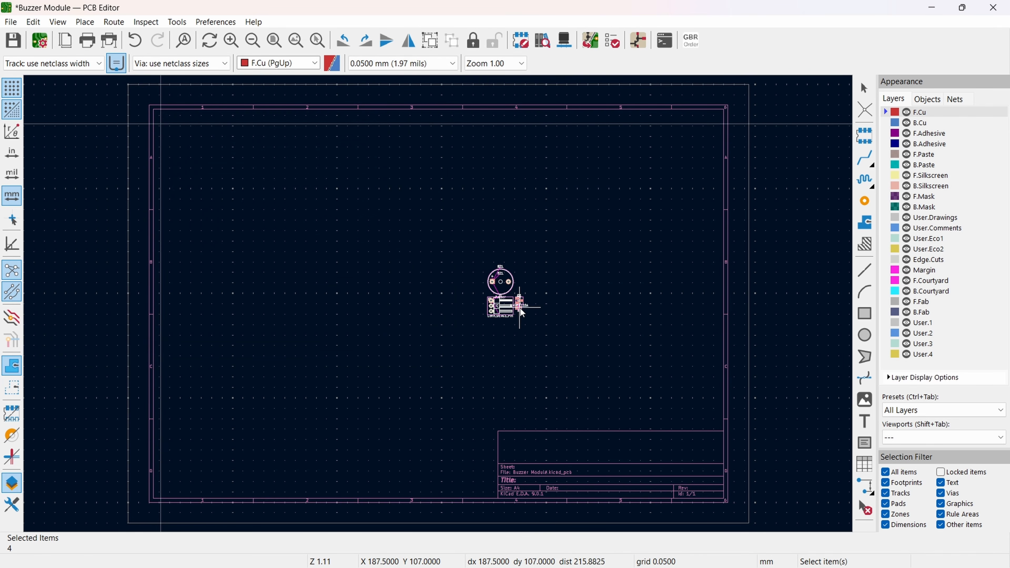
scroll(522, 312, up, 8)
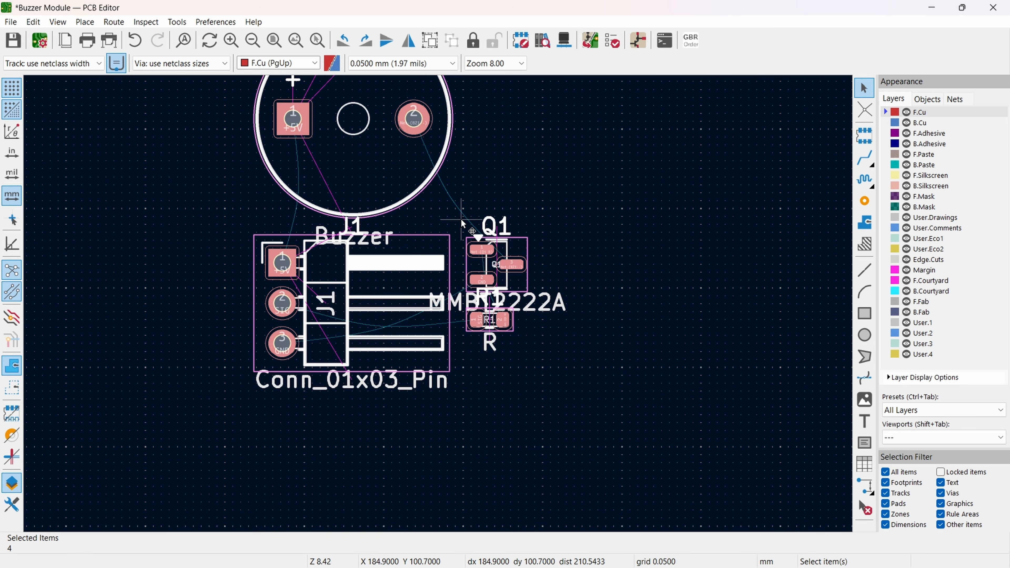
click(469, 218)
scroll(481, 203, down, 5)
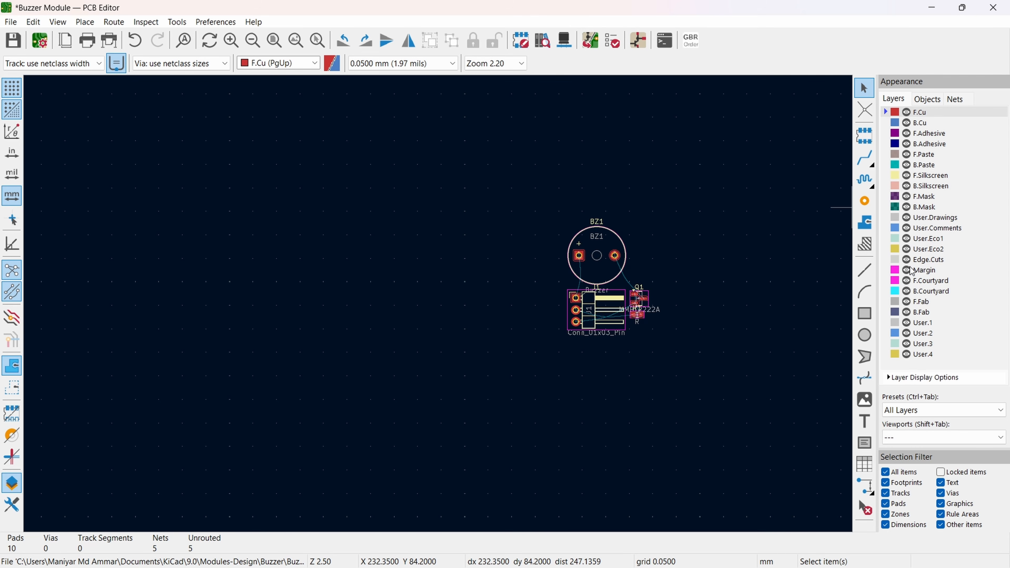
Step: Draw a 33 x 13 mm board outline rectangle on the Edge.Cuts layer, left of the footprints, using a 1.0000 mm grid
click(893, 262)
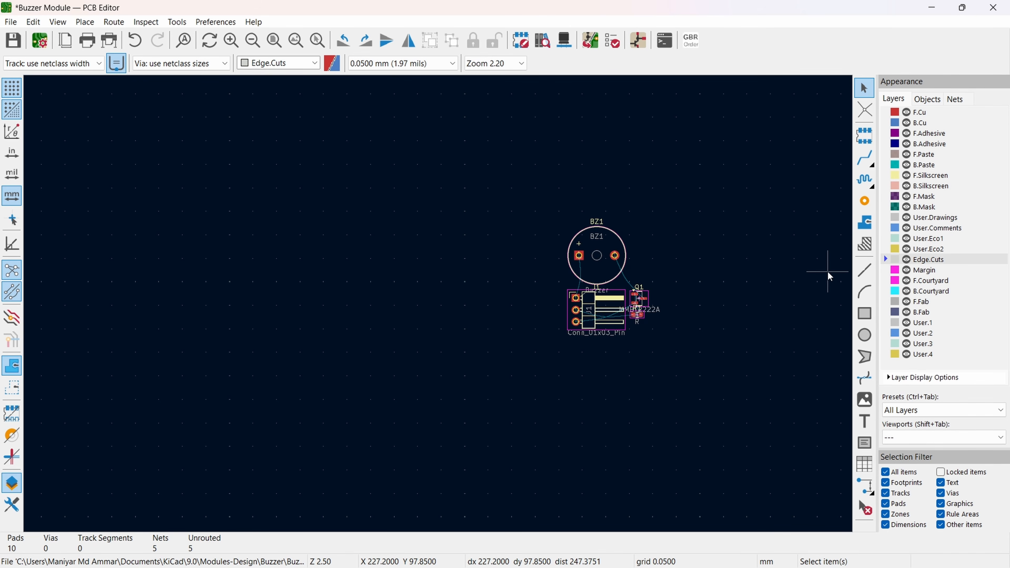
click(401, 64)
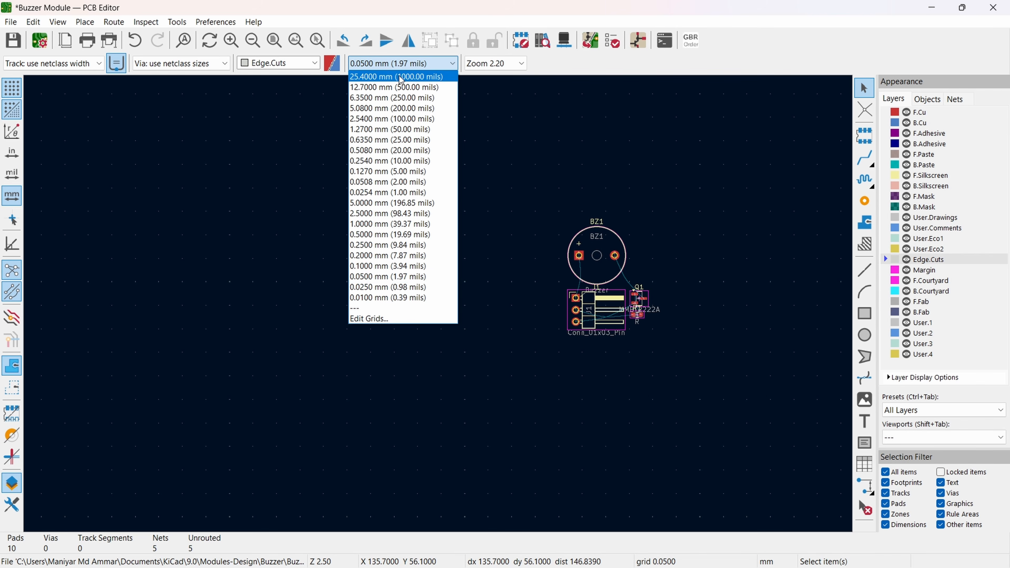
click(401, 224)
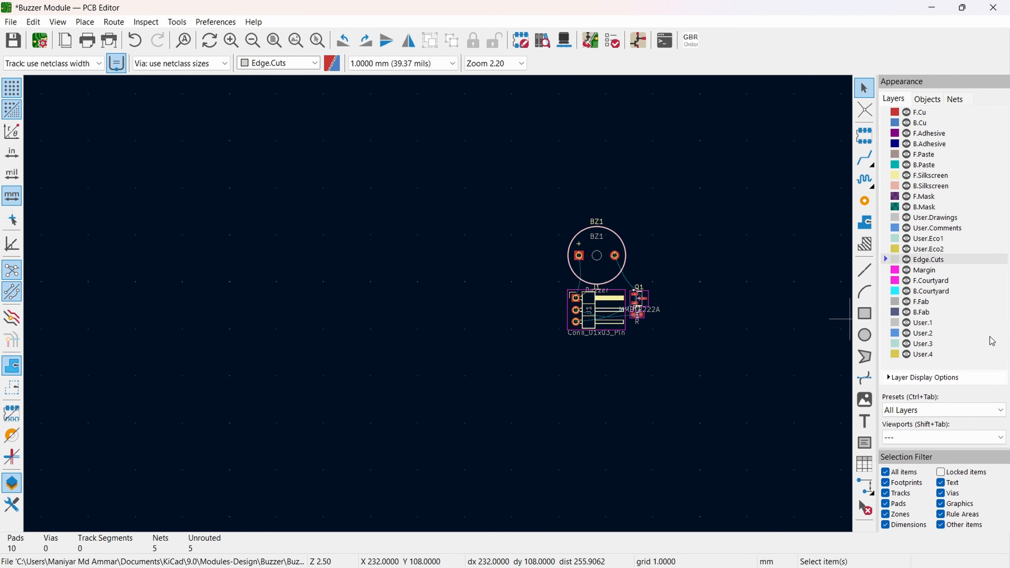
click(870, 317)
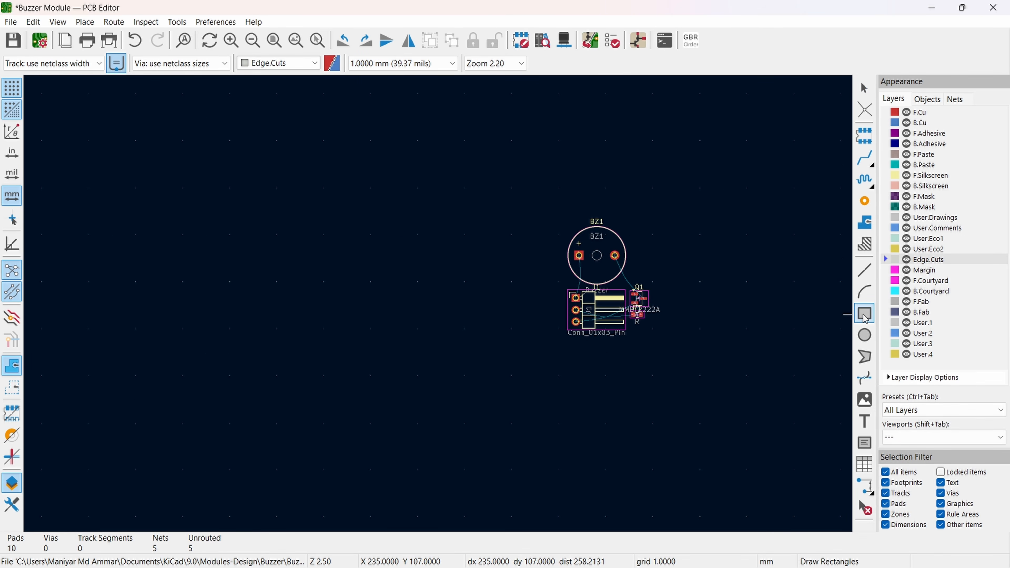
click(281, 235)
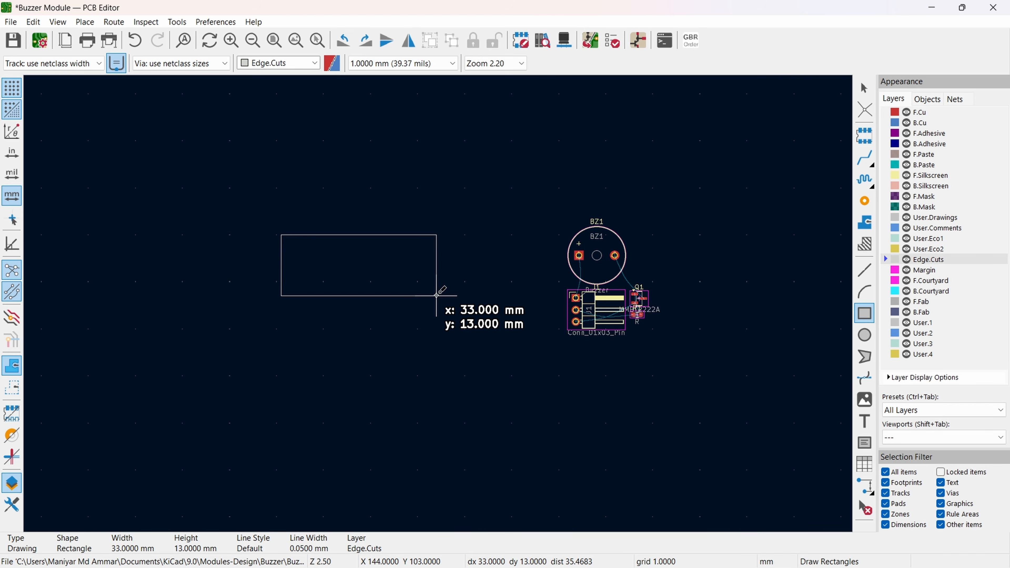
click(437, 296)
key(Escape)
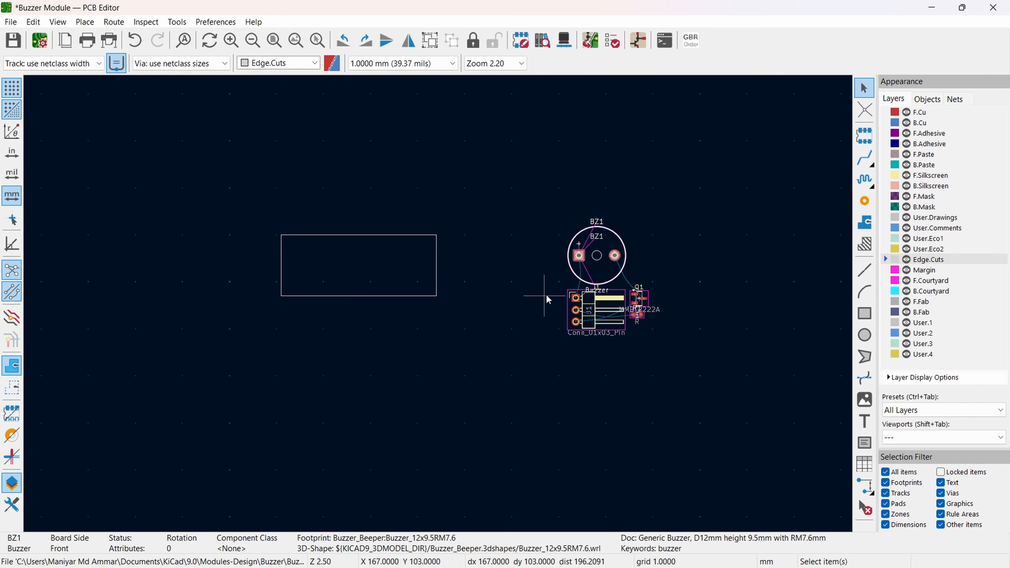
Step: Move BZ1 into the right half of the board outline at -90° rotation and place J1 over the outline's left edge
key(m)
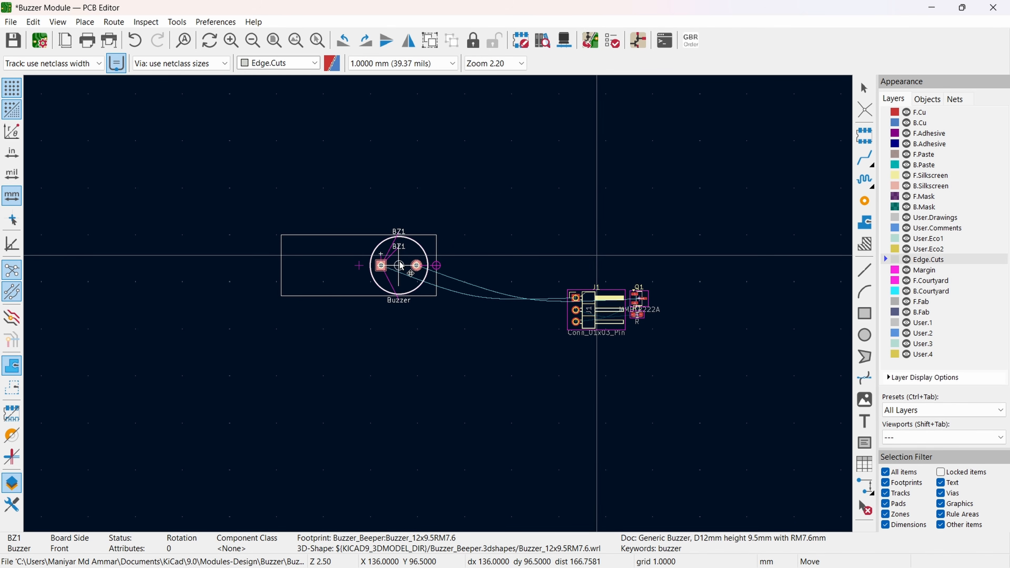
click(399, 265)
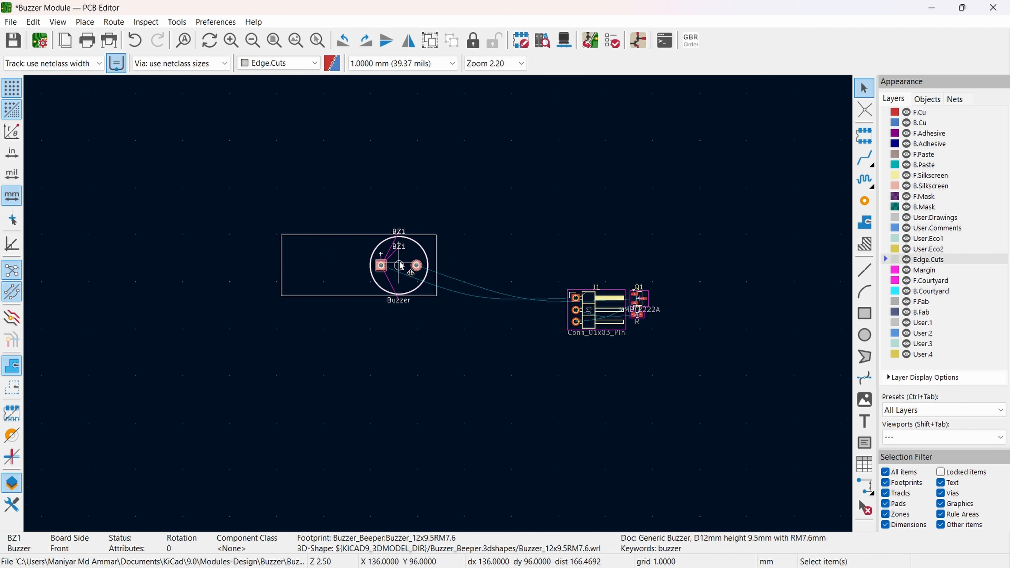
key(r)
key(r)
key(r)
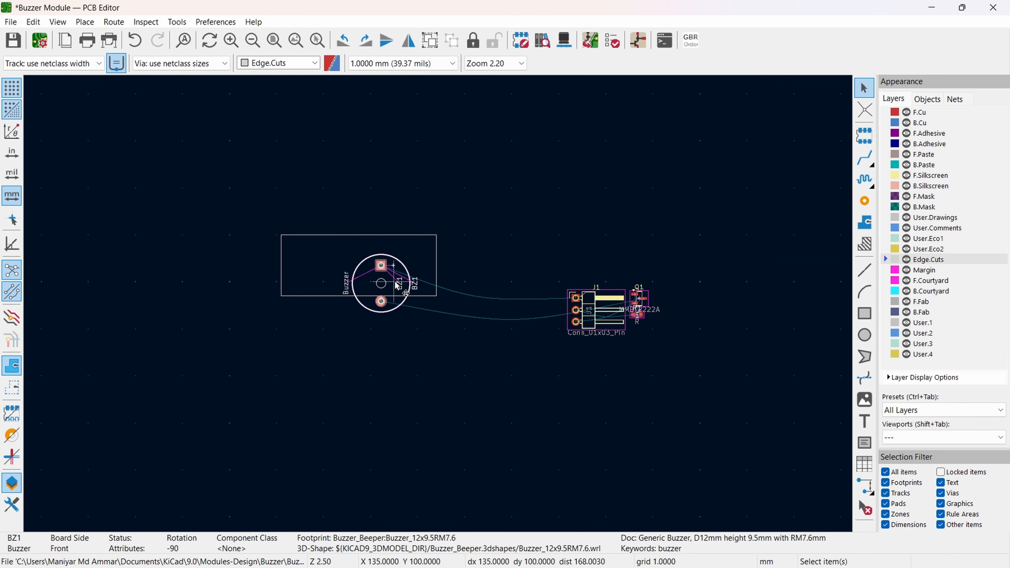
key(m)
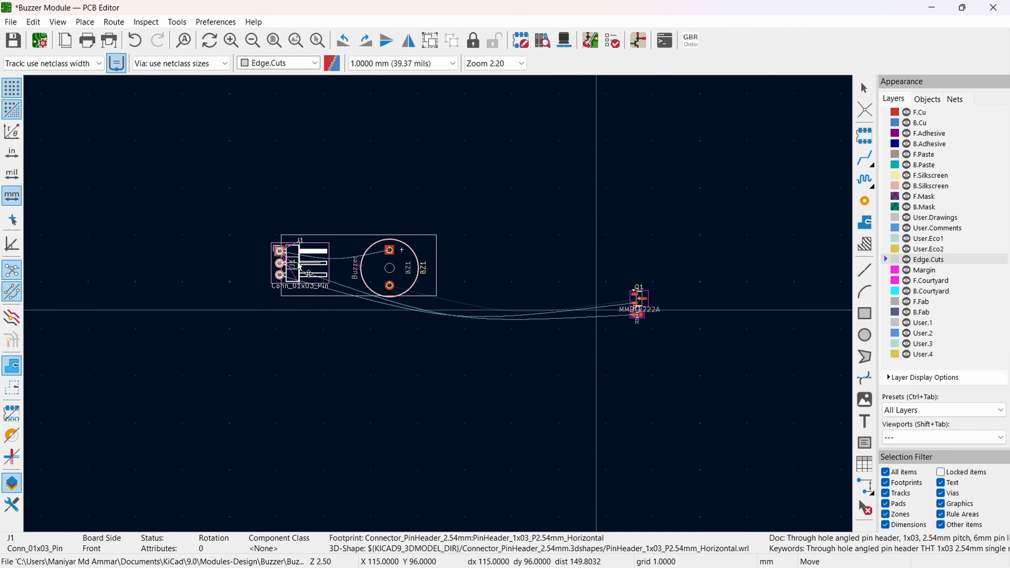
scroll(279, 271, up, 3)
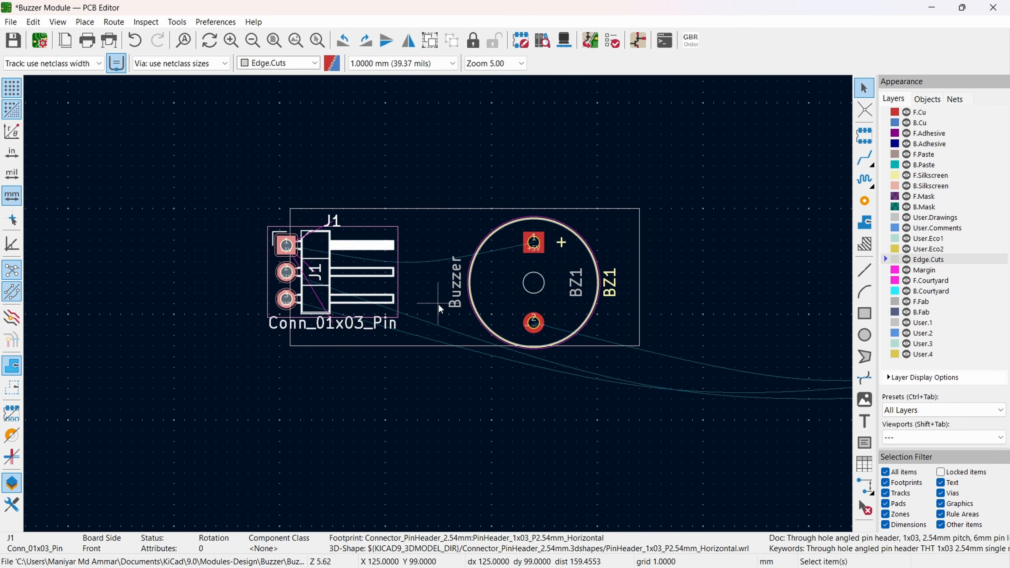
Step: Hide the F.Fab layer to remove the fabrication text from the board view
scroll(398, 287, down, 4)
scroll(440, 309, up, 1)
scroll(439, 309, up, 2)
scroll(439, 309, down, 3)
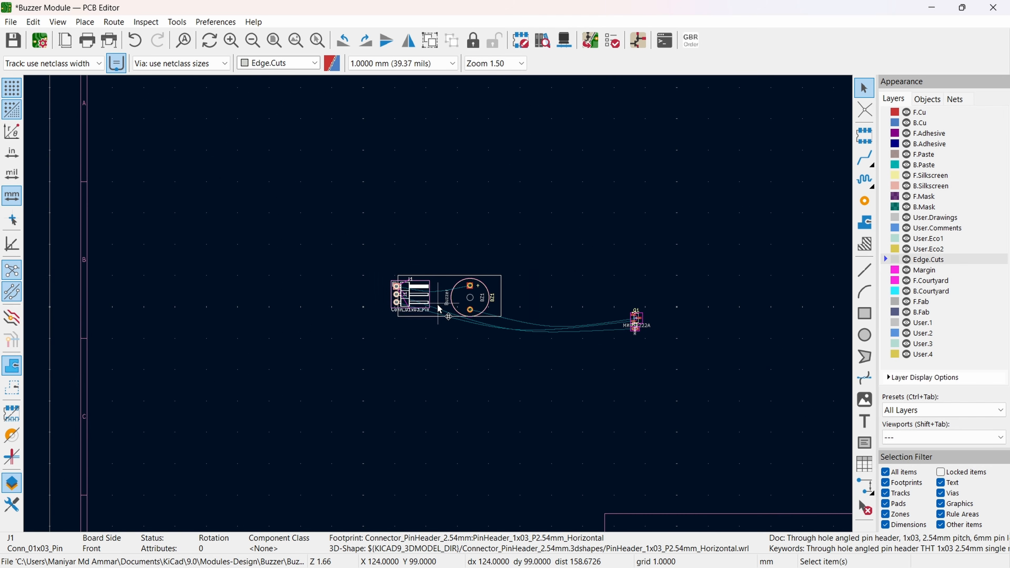
scroll(440, 309, up, 4)
scroll(440, 308, down, 4)
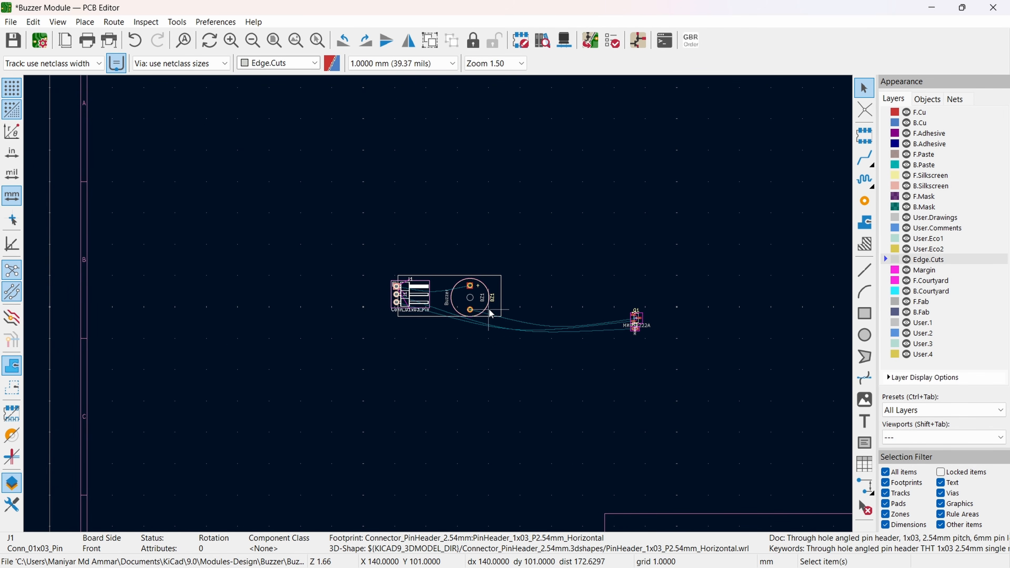
scroll(482, 309, up, 4)
middle_drag(324, 293, 461, 290)
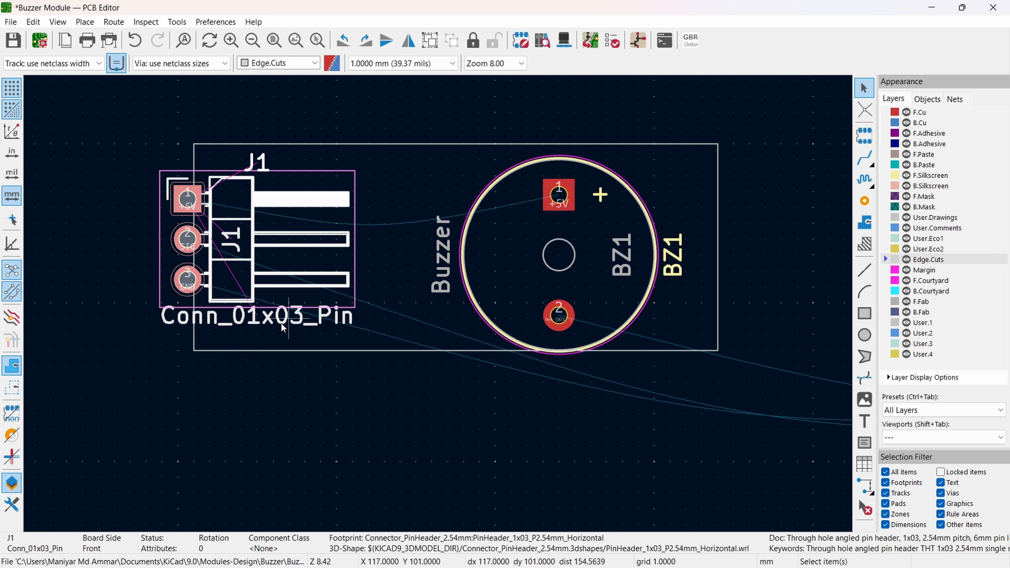
click(907, 302)
Step: Move Q1 and R1 together to just below the board outline, between J1 and BZ1
scroll(451, 321, down, 5)
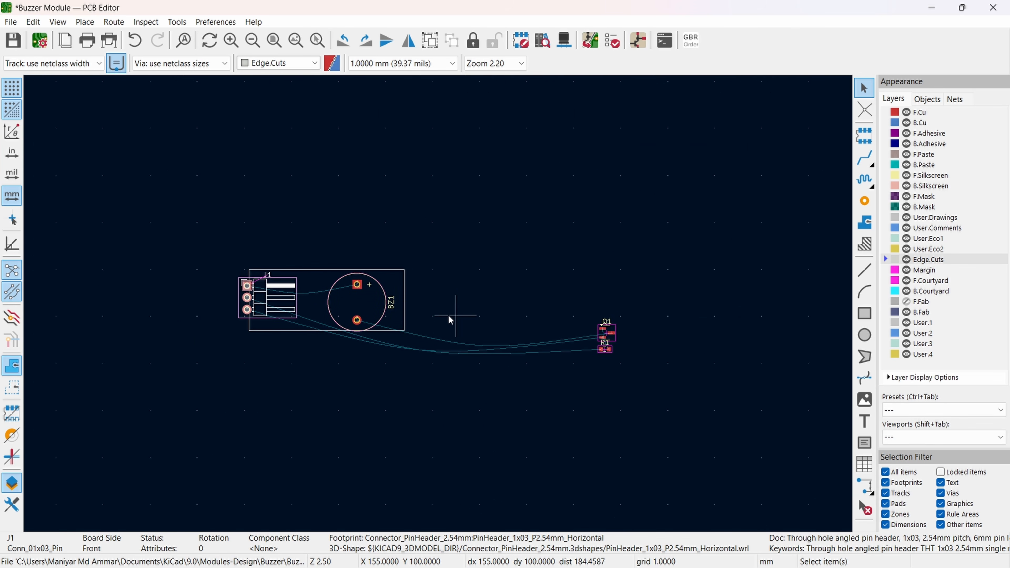
drag(597, 342, 333, 360)
middle_drag(364, 329, 459, 323)
scroll(459, 323, up, 5)
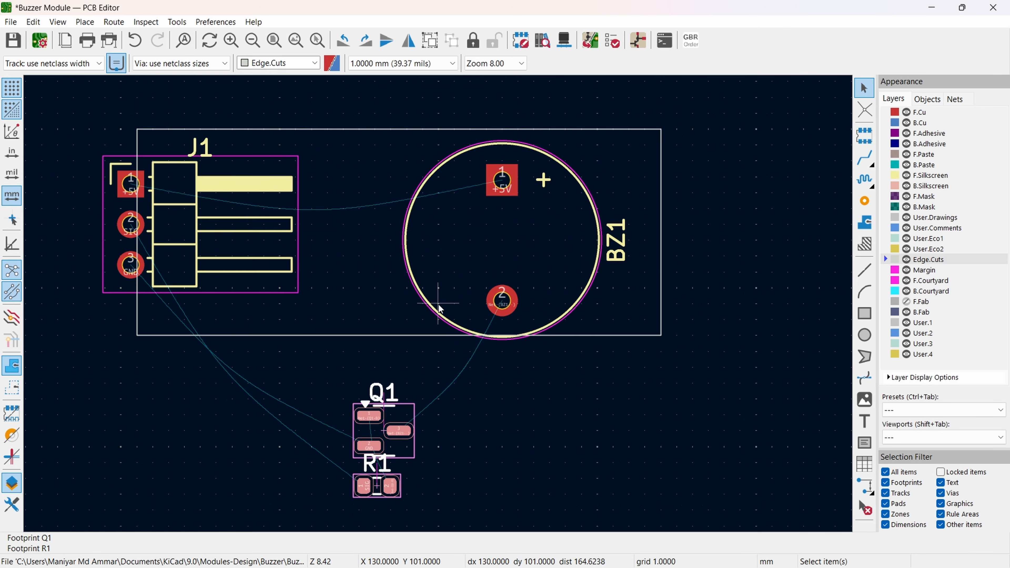
Step: Set the grid to 0.0500 mm and shift BZ1 up so it is centred vertically within the board outline
click(500, 265)
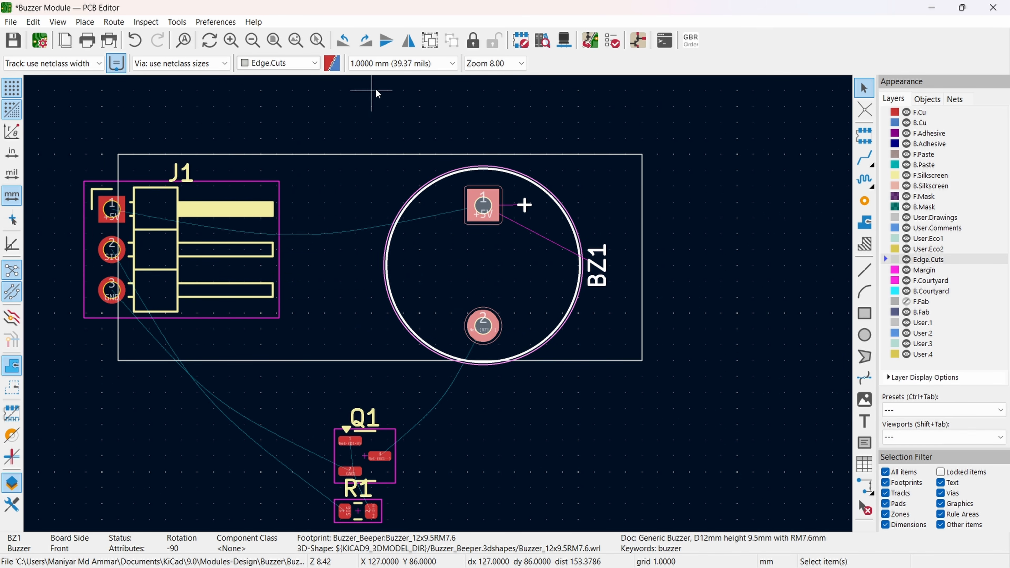
click(402, 64)
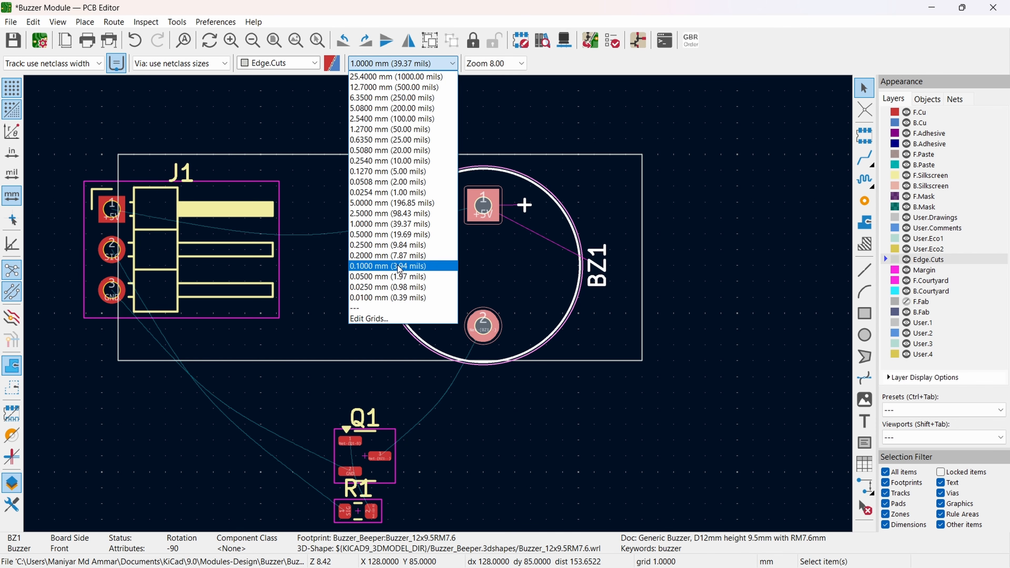
click(398, 277)
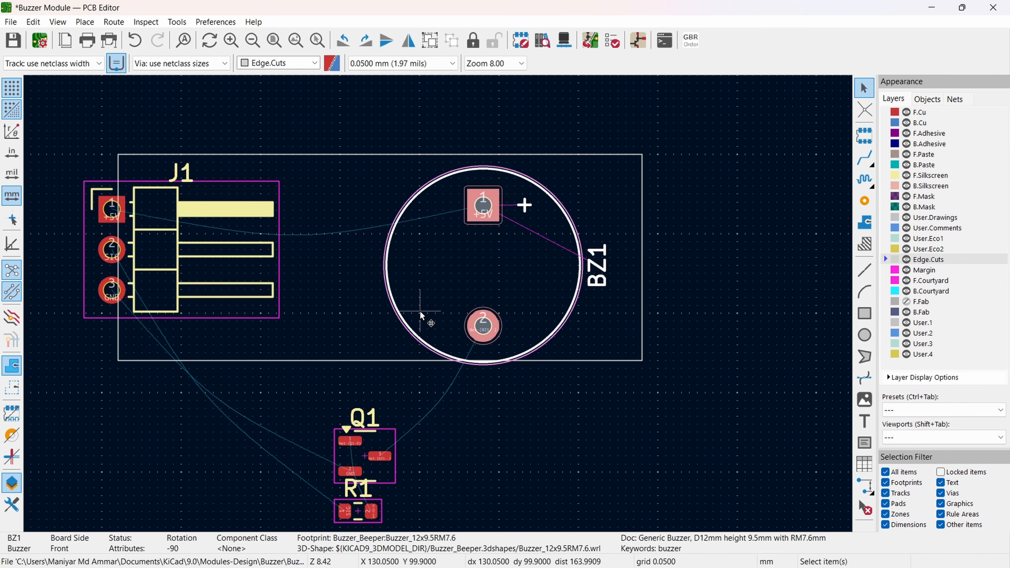
key(m)
click(483, 318)
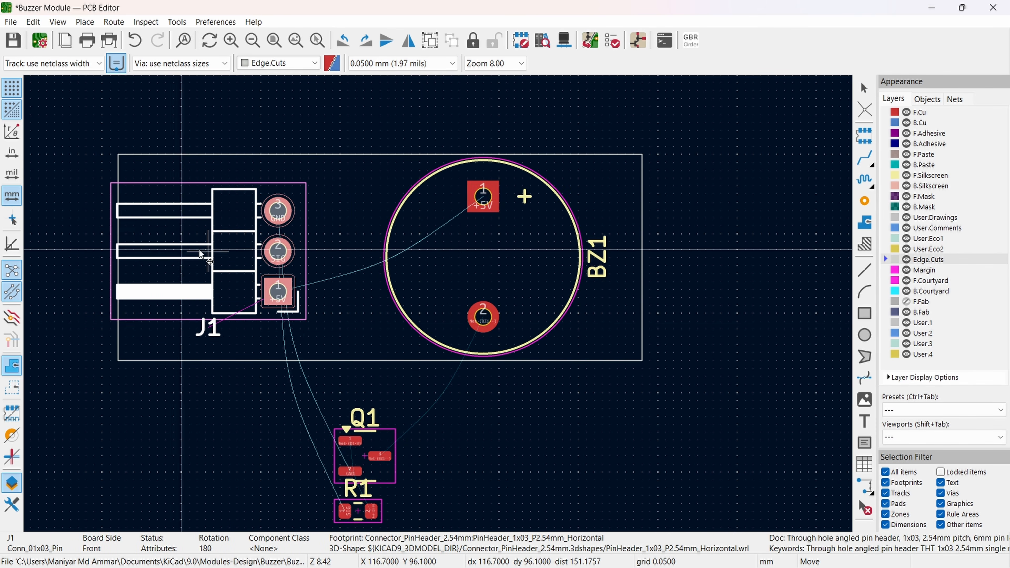
Step: Rotate J1 to 180° and place it with its pads inside the outline's left edge and its pins extending outside
middle_drag(201, 254, 327, 248)
click(196, 253)
Step: Move Q1 into the upper part of the board outline, between J1 and BZ1
middle_drag(477, 466, 383, 400)
click(381, 399)
key(m)
click(287, 152)
Step: Move R1 into the board outline below Q1, keeping it horizontal
click(389, 440)
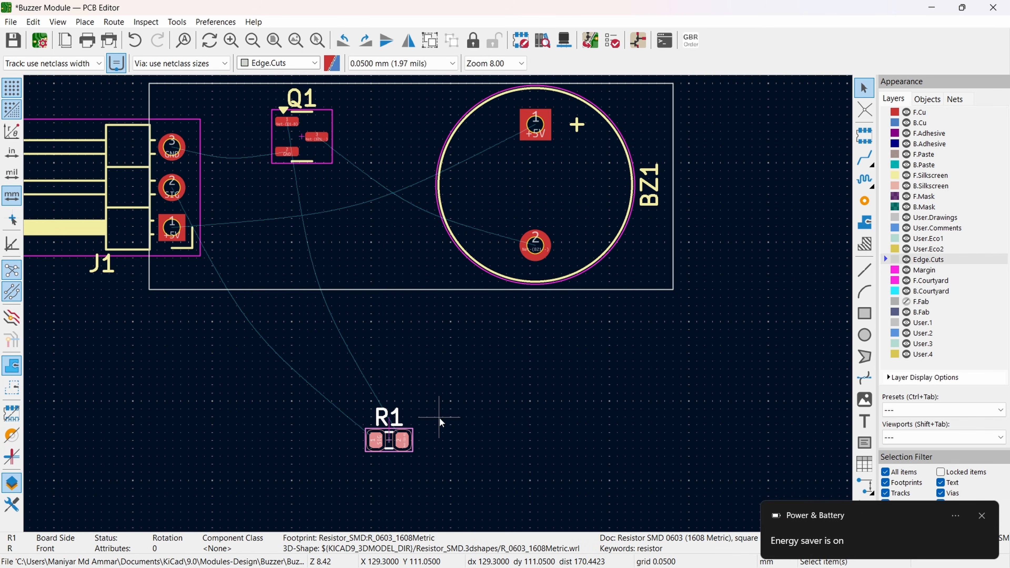
drag(409, 445, 317, 259)
key(r)
key(r)
key(r)
key(r)
middle_drag(398, 255, 499, 312)
Step: Rotate BZ1 to 90° so its +5V pad sits at the lower side of the board
click(660, 228)
key(r)
key(r)
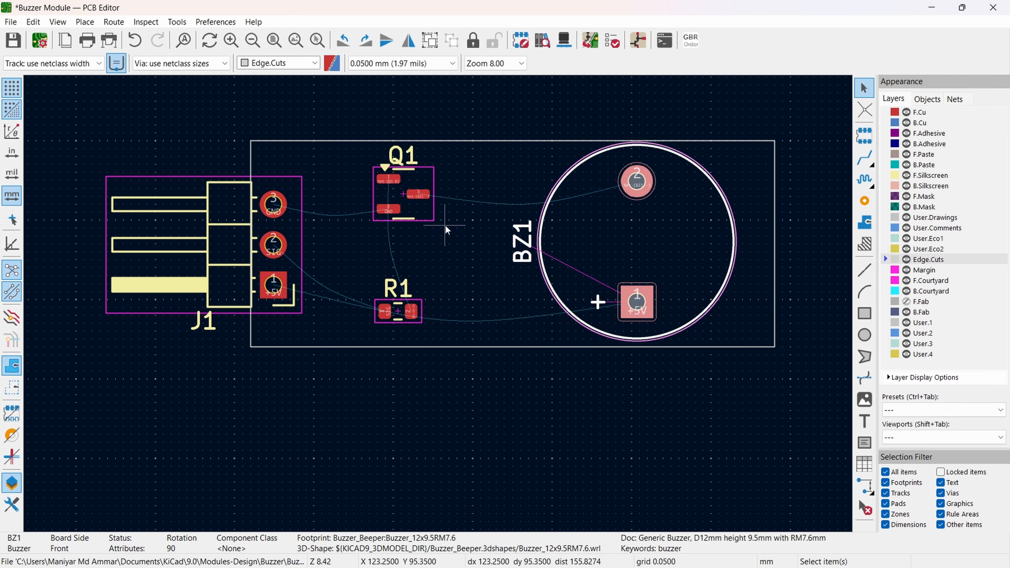
Step: Move Q1 closer to J1's pads in its original orientation and nudge R1 slightly up and towards J1
key(r)
drag(418, 194, 395, 194)
key(r)
key(r)
key(r)
drag(398, 312, 392, 307)
scroll(290, 286, up, 2)
middle_drag(510, 257, 405, 320)
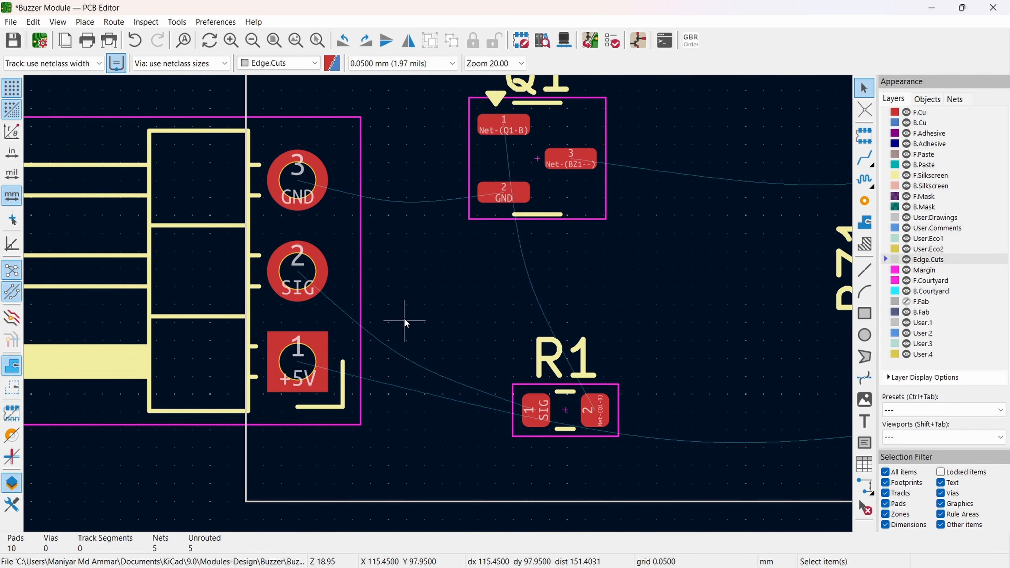
Step: Switch to the schematic editor and delete the horizontal wire segments at J1 pins 1 and 3
scroll(404, 322, down, 3)
scroll(398, 342, up, 3)
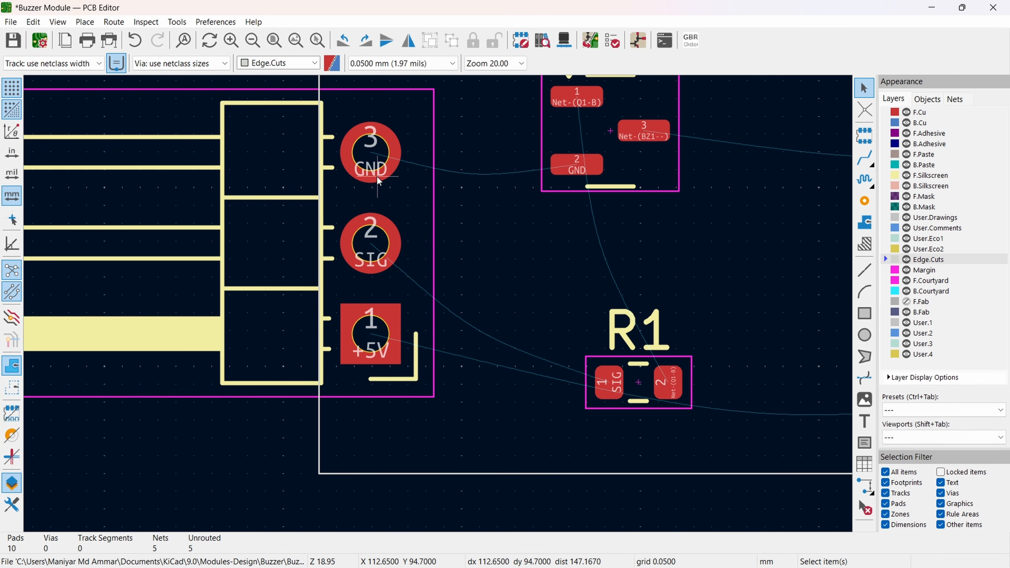
scroll(372, 175, down, 3)
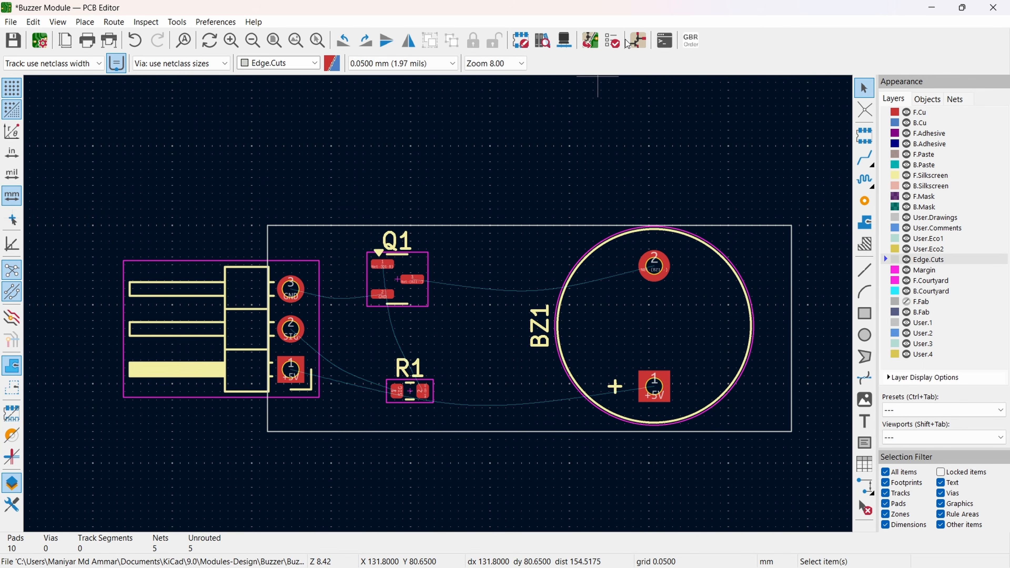
click(638, 40)
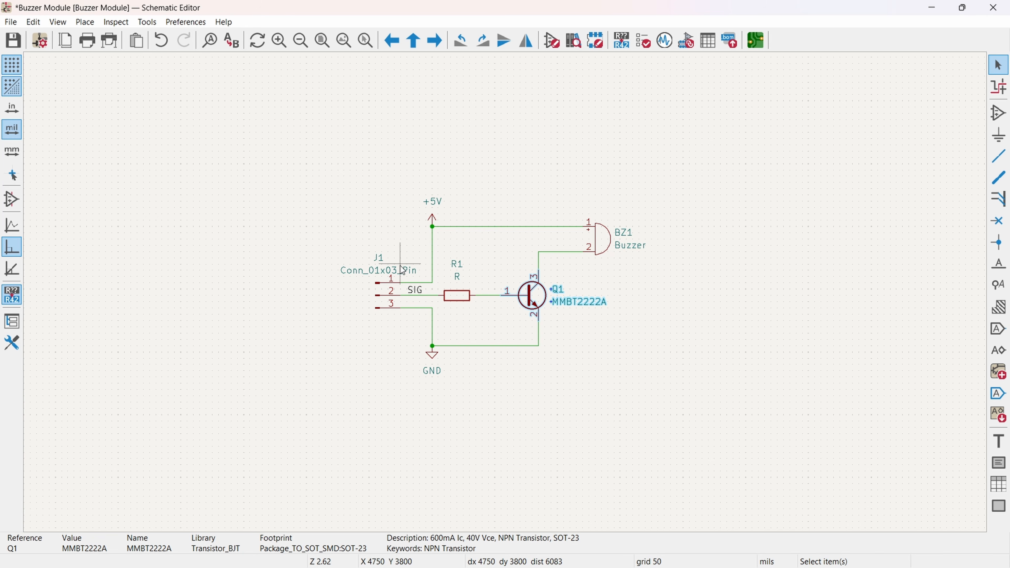
click(447, 219)
middle_drag(483, 266, 401, 275)
scroll(322, 306, up, 3)
click(532, 264)
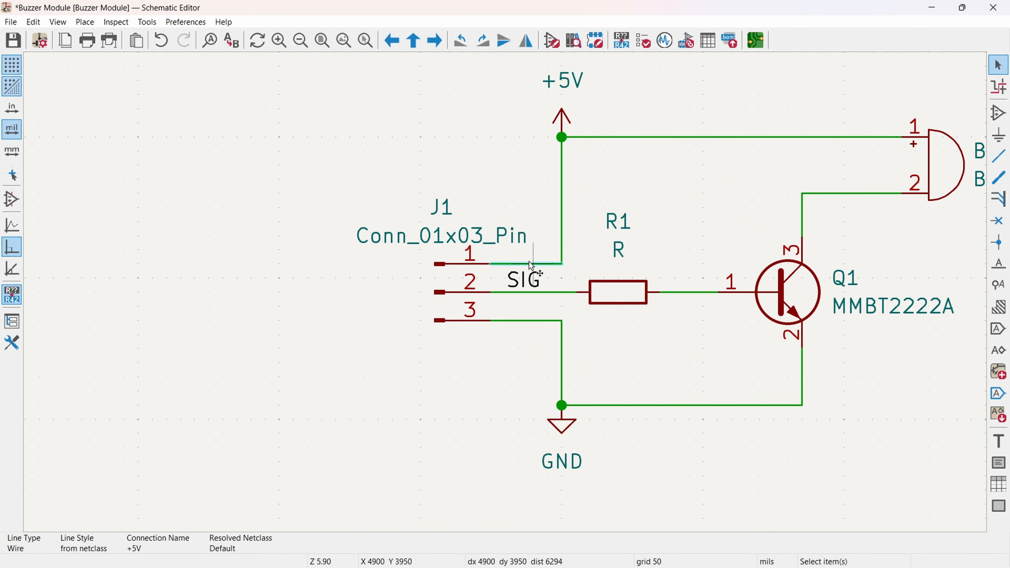
key(Delete)
click(539, 320)
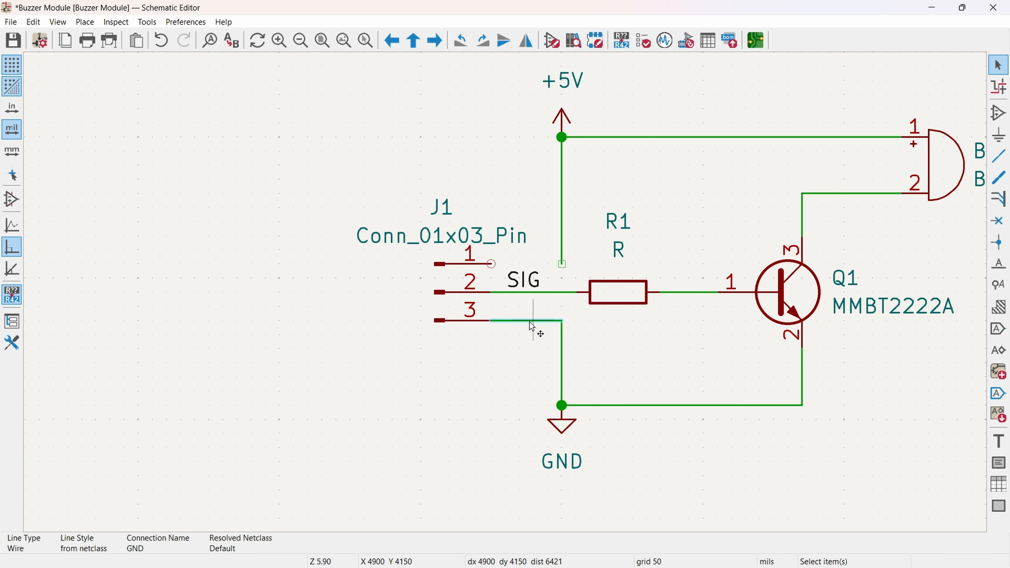
key(Delete)
Step: Mirror the J1 connector symbol vertically so that pin 3 is uppermost
click(458, 304)
drag(404, 238, 515, 390)
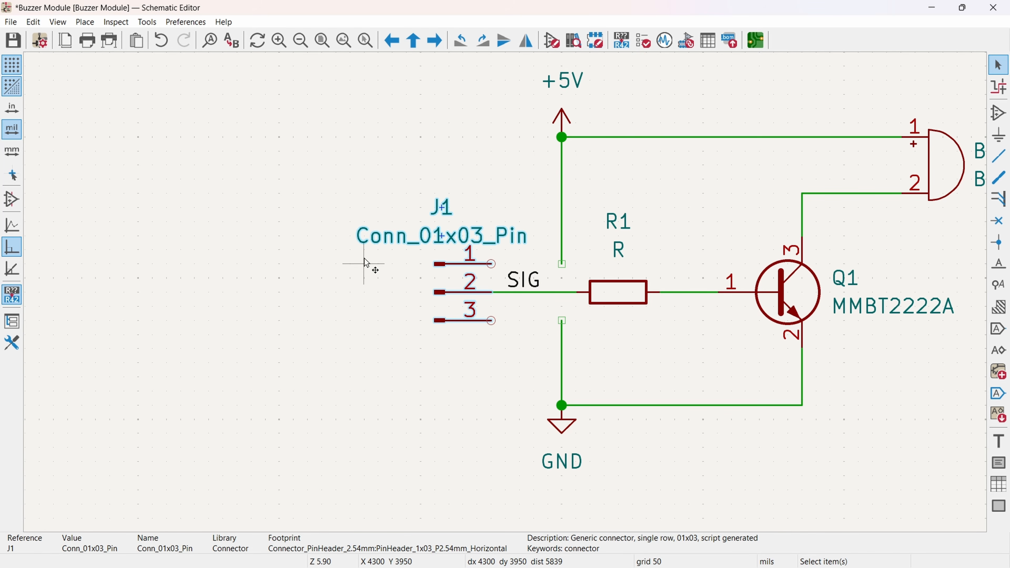
click(503, 40)
Step: Wire J1 pin 3 to the +5V line and pin 1 to the GND line, and save the schematic
key(w)
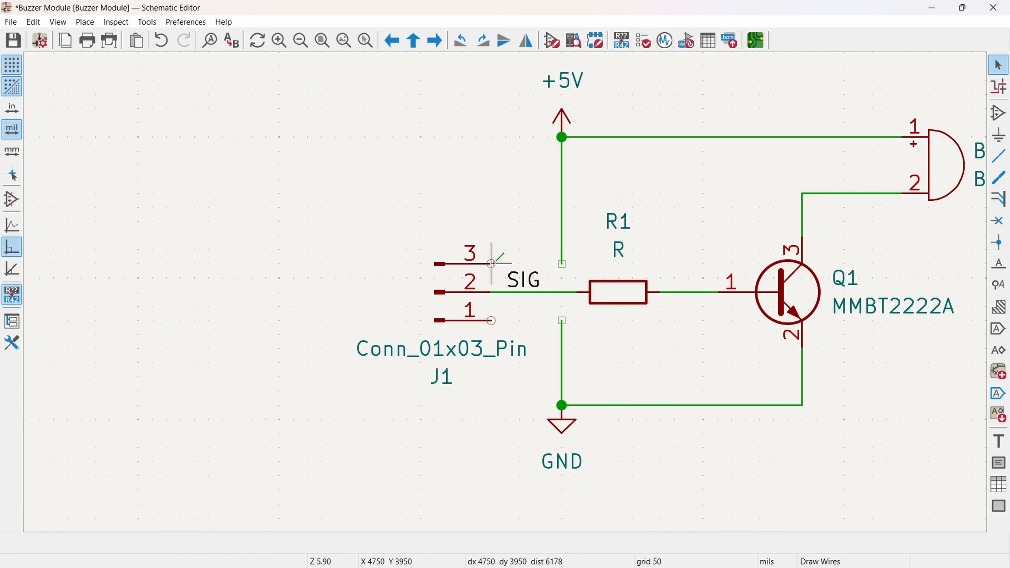
click(563, 263)
key(Escape)
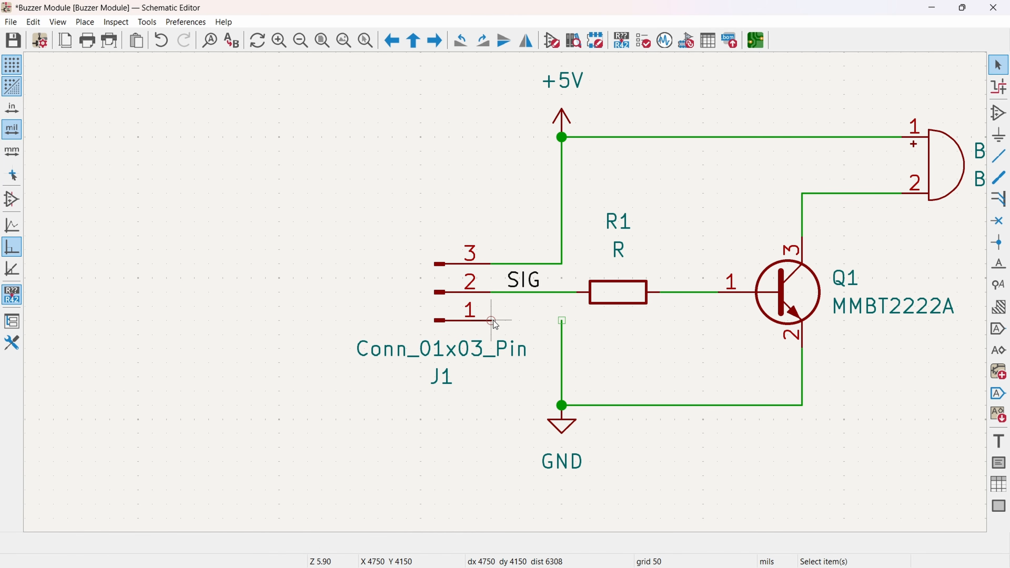
key(w)
click(562, 320)
key(Escape)
key(ctrl+s)
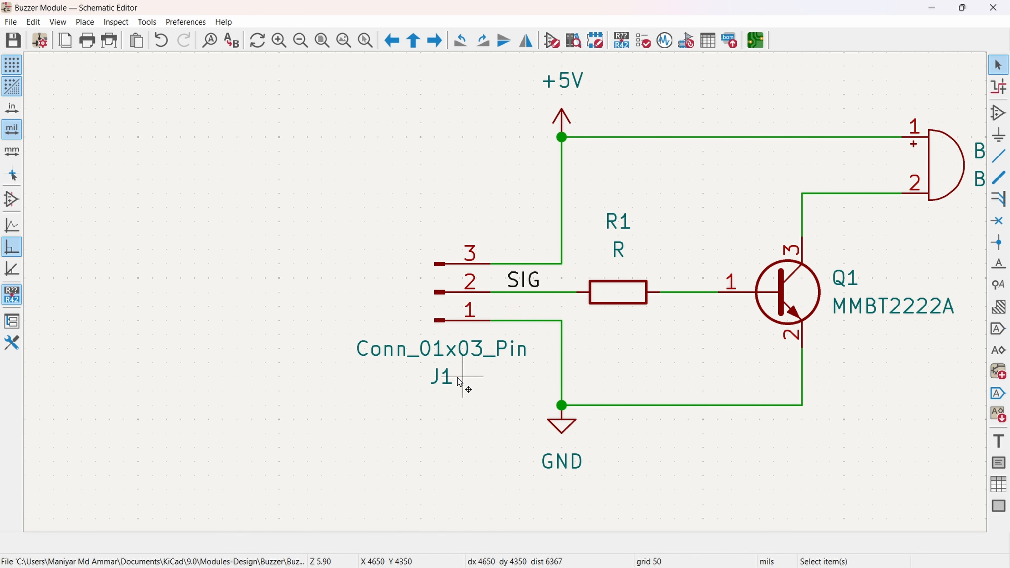
Step: Return to the PCB editor and update the board from the schematic to apply J1's swapped pin connections
click(756, 40)
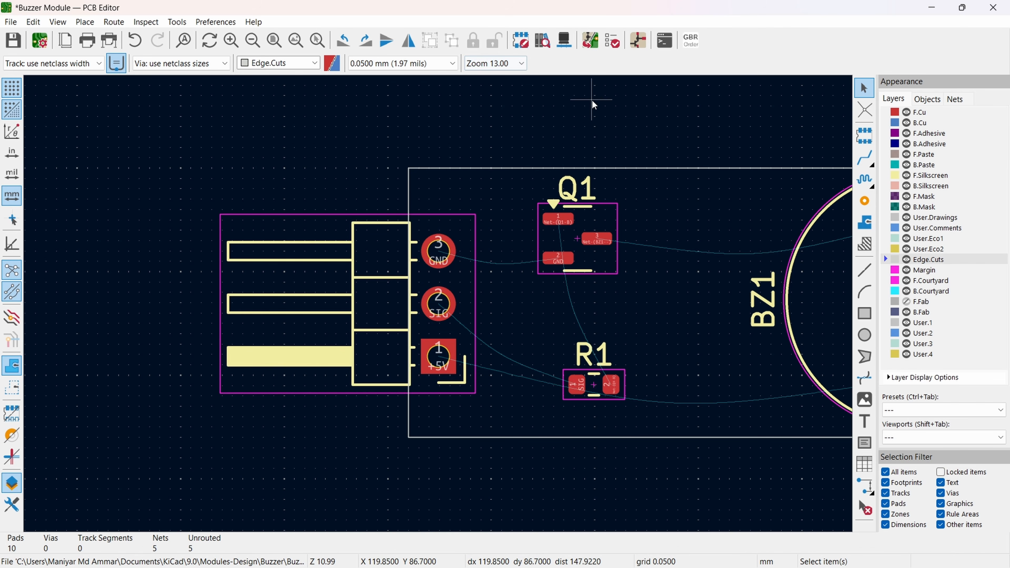
click(592, 39)
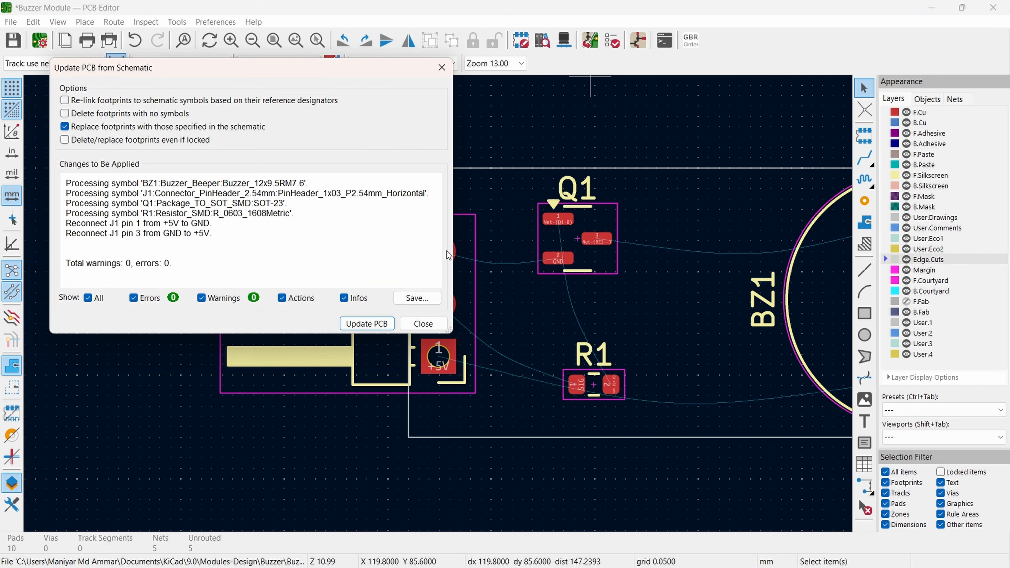
click(367, 323)
click(424, 324)
scroll(438, 305, down, 4)
scroll(403, 296, up, 4)
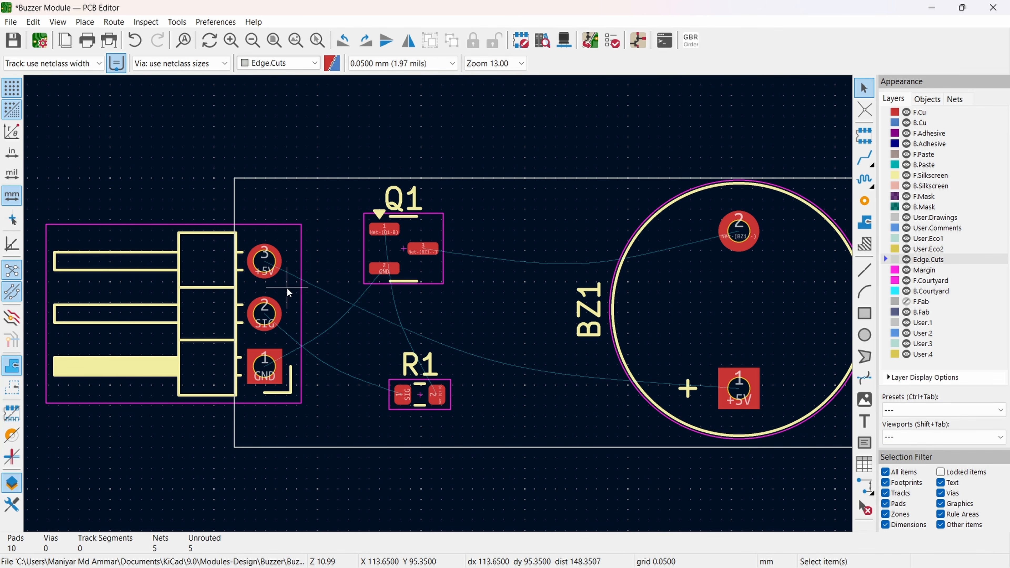
Step: Rotate BZ1 so its +5V pad is uppermost, refit it inside the board outline, and place R1 above Q1
click(725, 280)
key(r)
key(r)
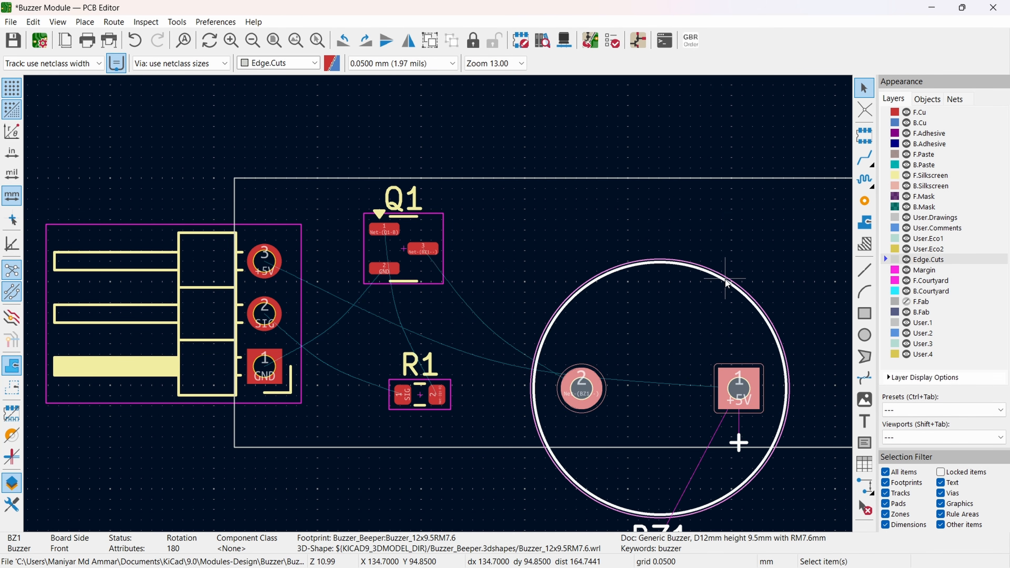
key(m)
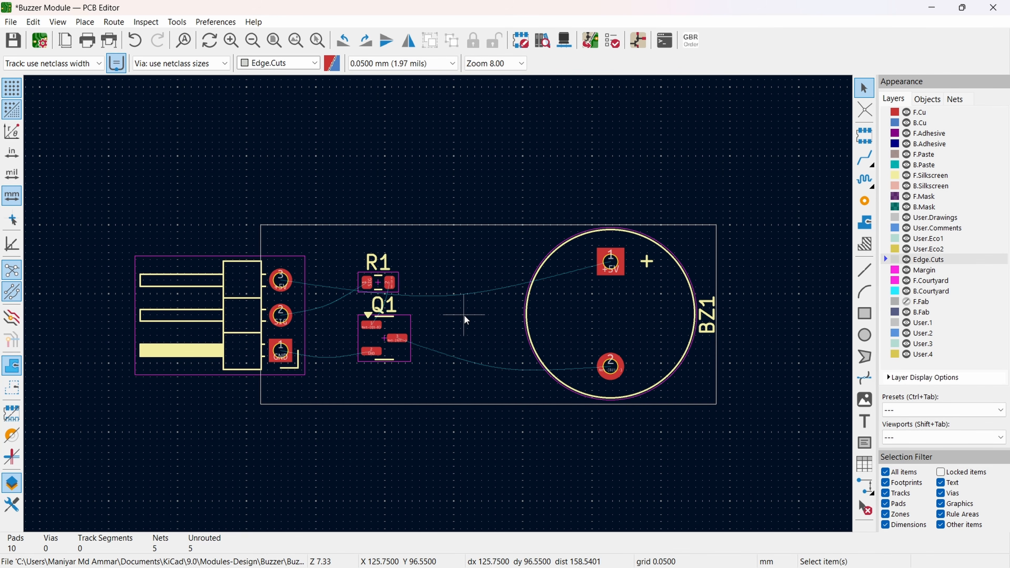
Step: On a 1.0000 mm grid, draw a 1 mm radius Edge.Cuts circle between Q1 and BZ1, with a 2 mm radius F.Silkscreen circle around it
click(401, 64)
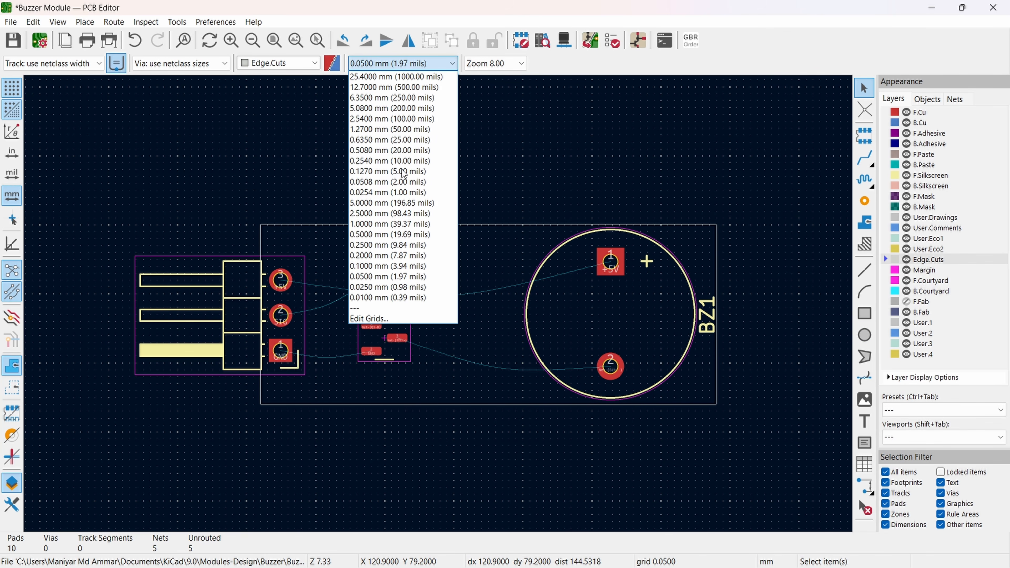
click(399, 224)
click(865, 337)
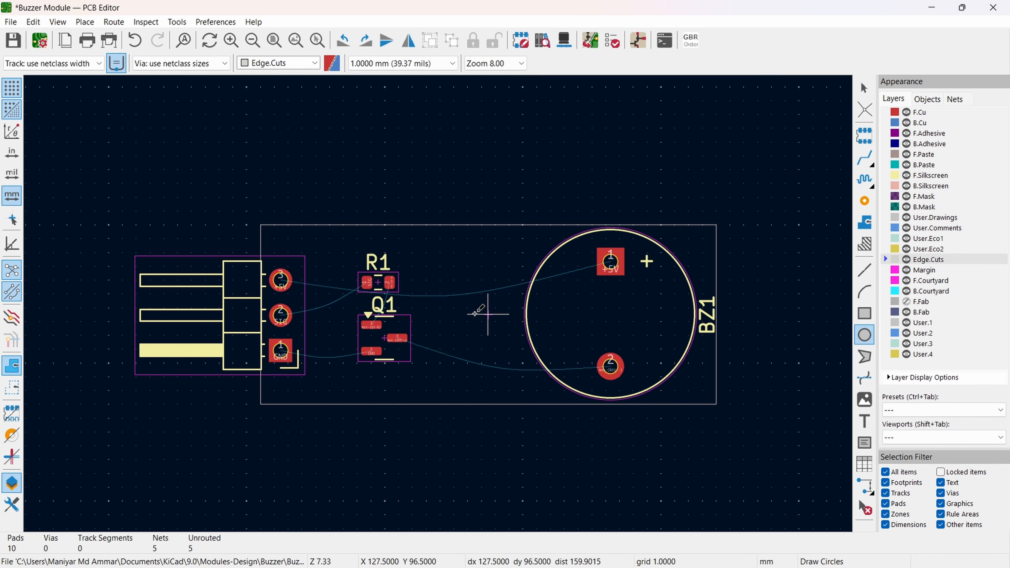
click(487, 314)
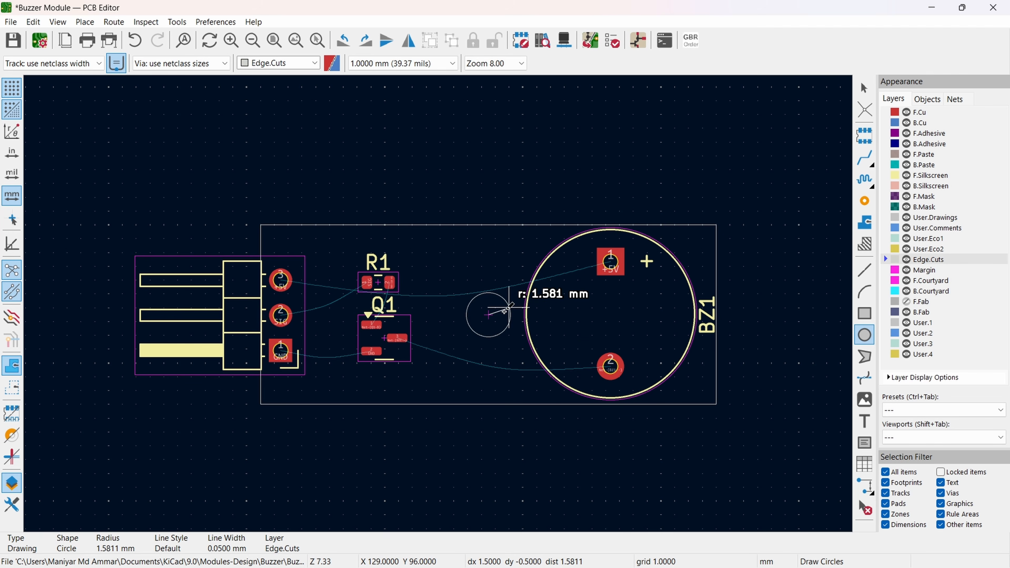
scroll(503, 312, up, 5)
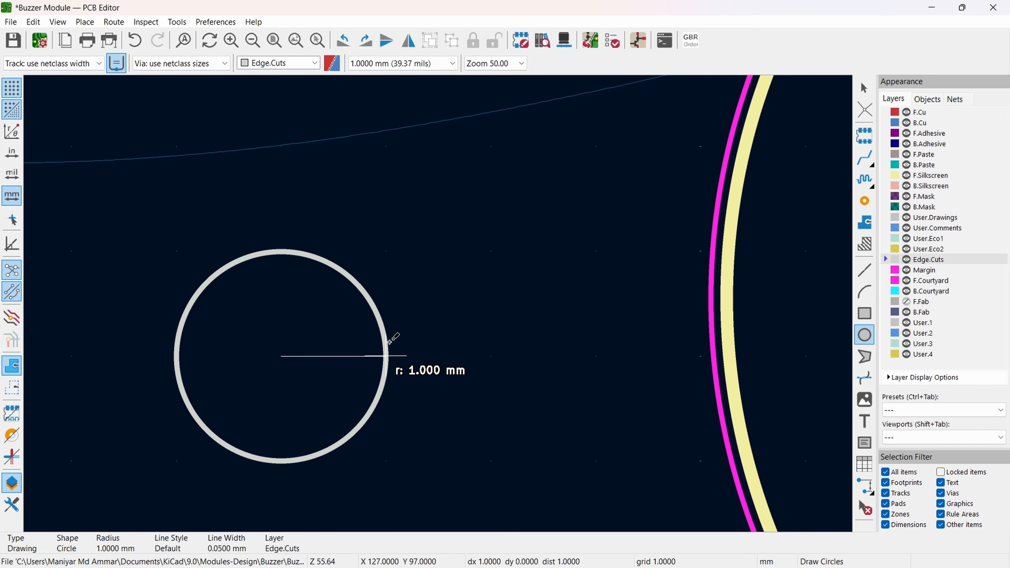
click(398, 340)
key(Escape)
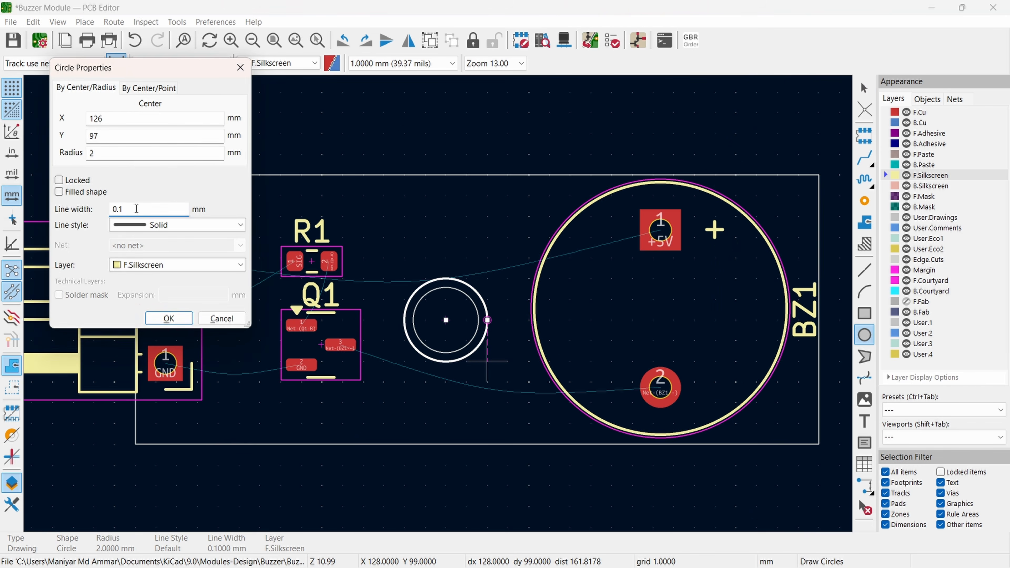
key(Return)
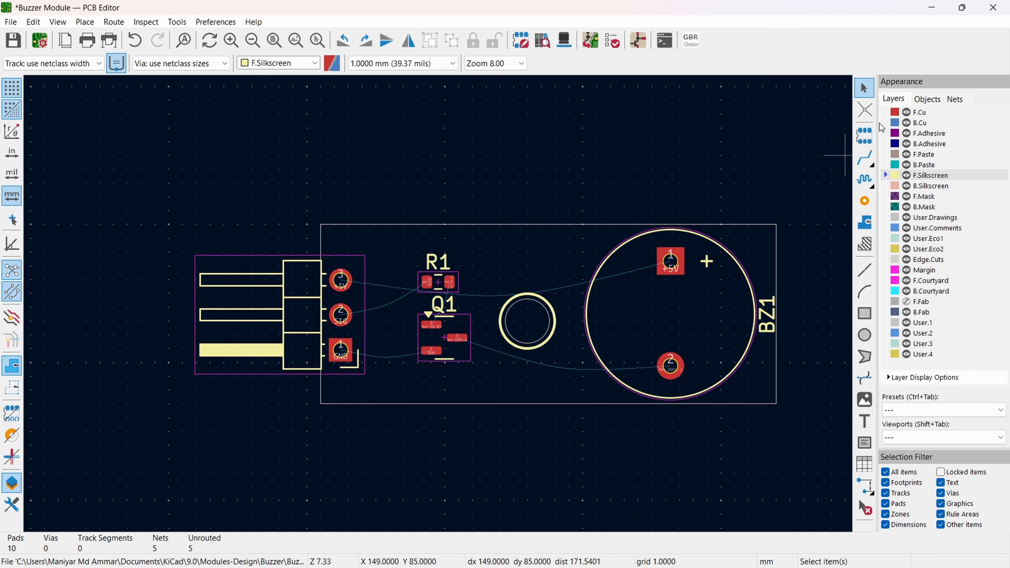
Step: Make F.Cu the active layer and add a pre-defined track width of 0.5 mm in Board Setup
click(886, 114)
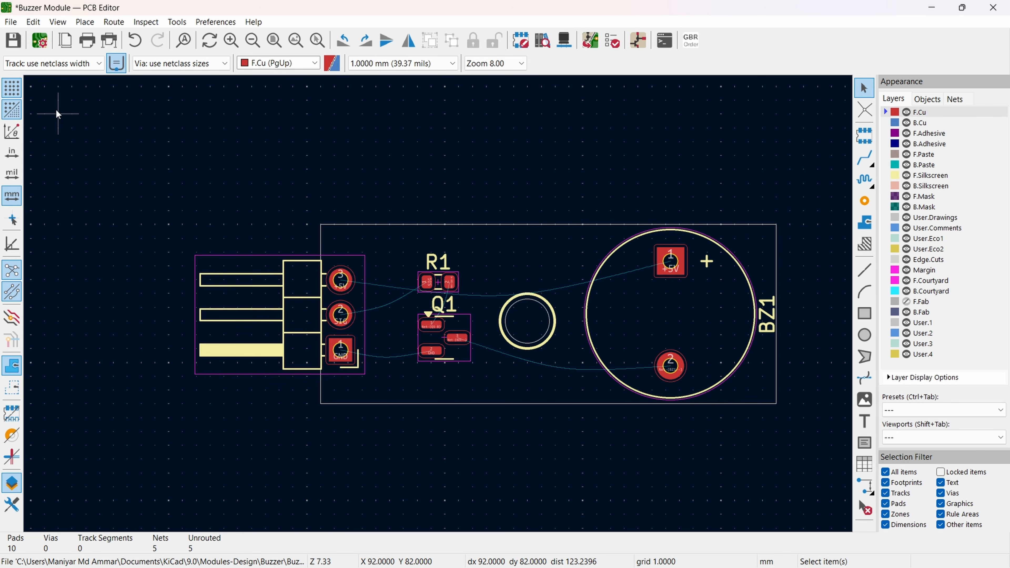
click(57, 69)
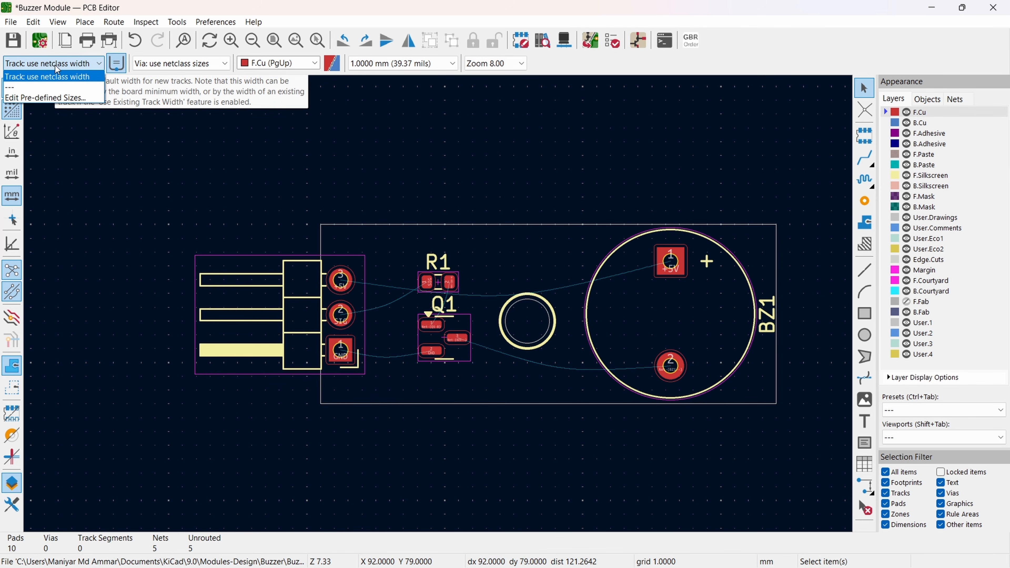
click(39, 98)
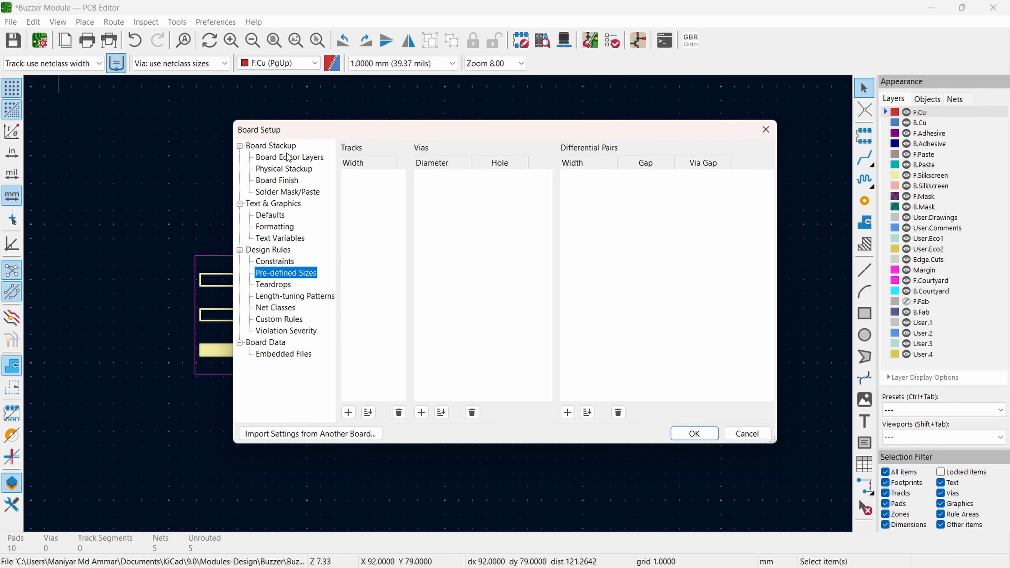
click(347, 414)
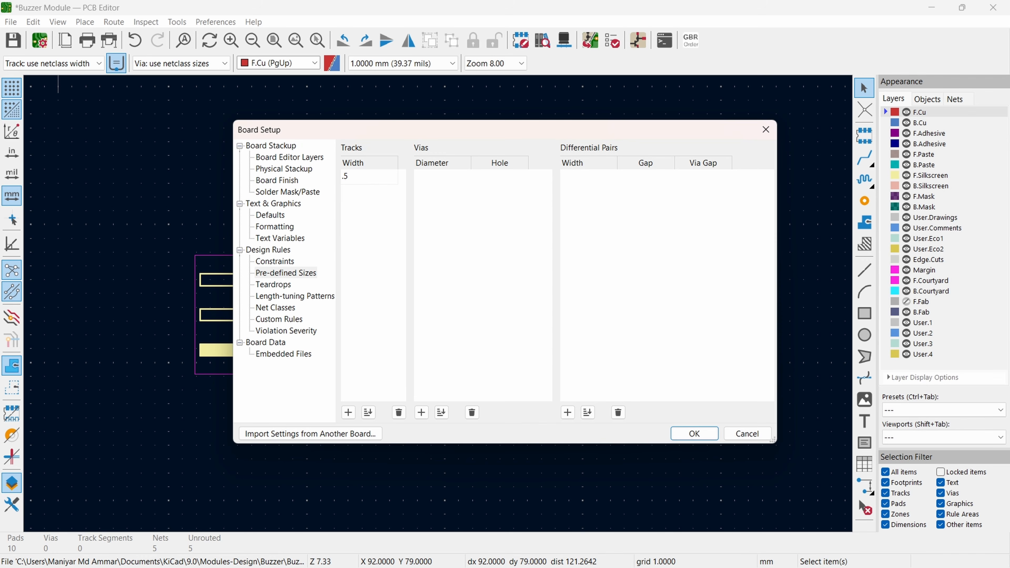
click(695, 433)
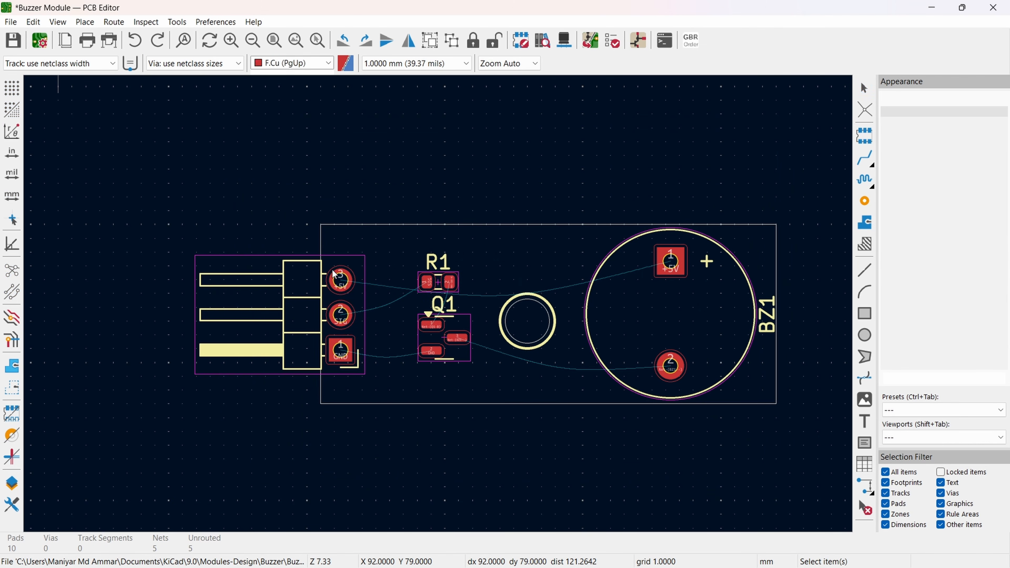
Step: Activate single-track routing around J1 and select the 0.500 mm track width
click(865, 158)
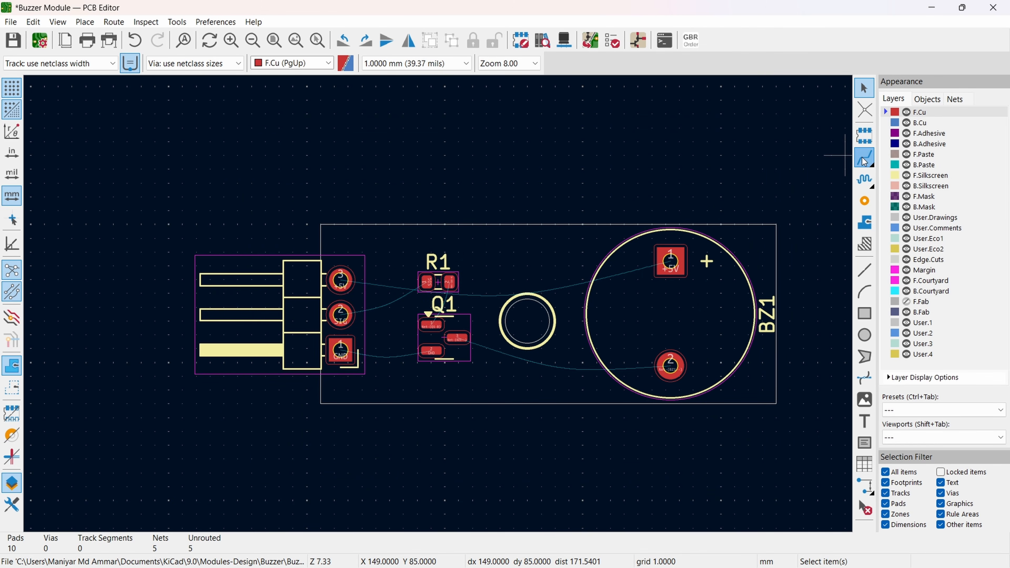
scroll(376, 360, up, 3)
middle_drag(268, 339, 245, 330)
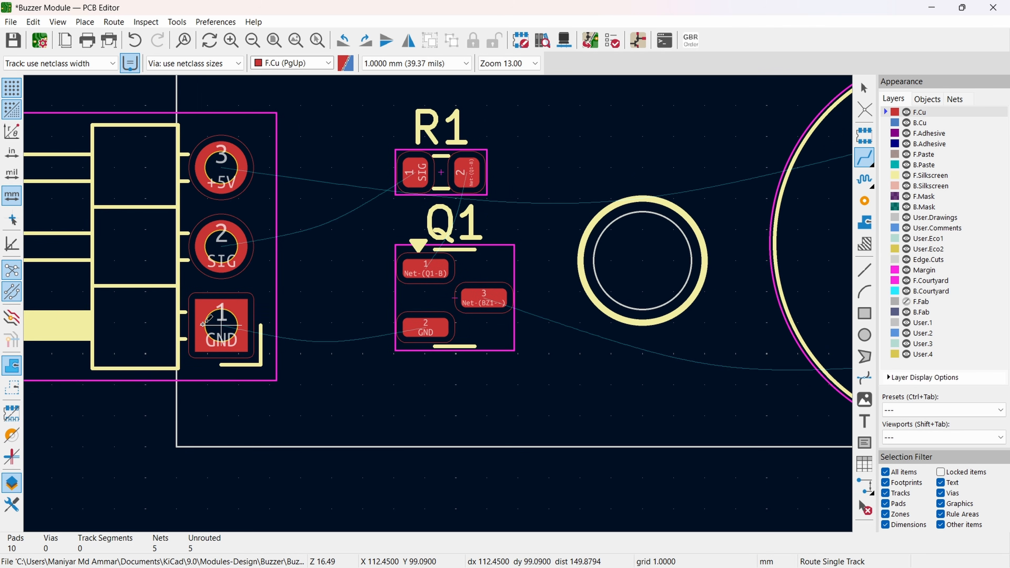
click(220, 324)
key(Escape)
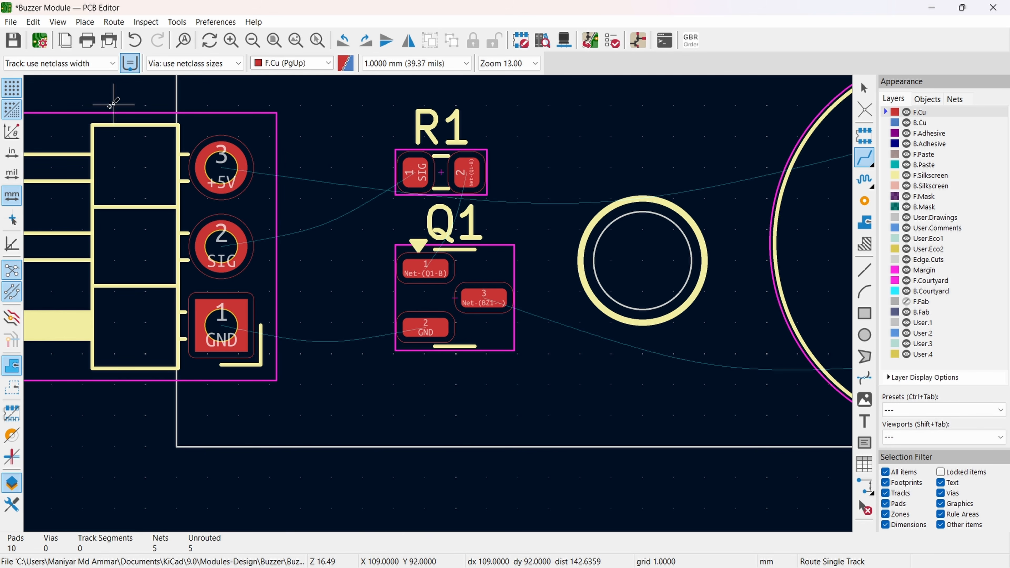
click(103, 66)
click(56, 86)
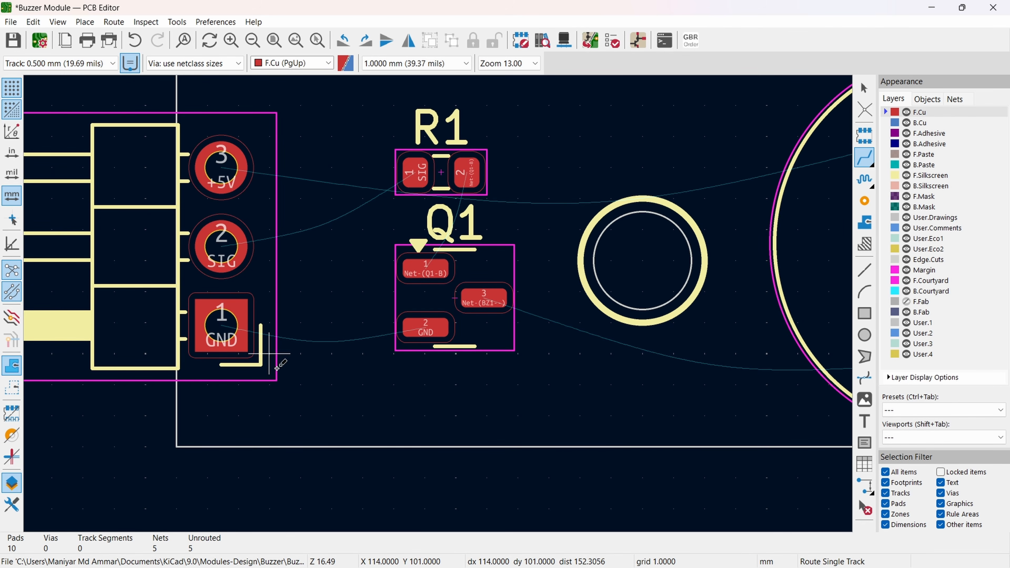
Step: Set the grid to 0.2000 mm and move Q1 down by about 0.2 mm
click(213, 324)
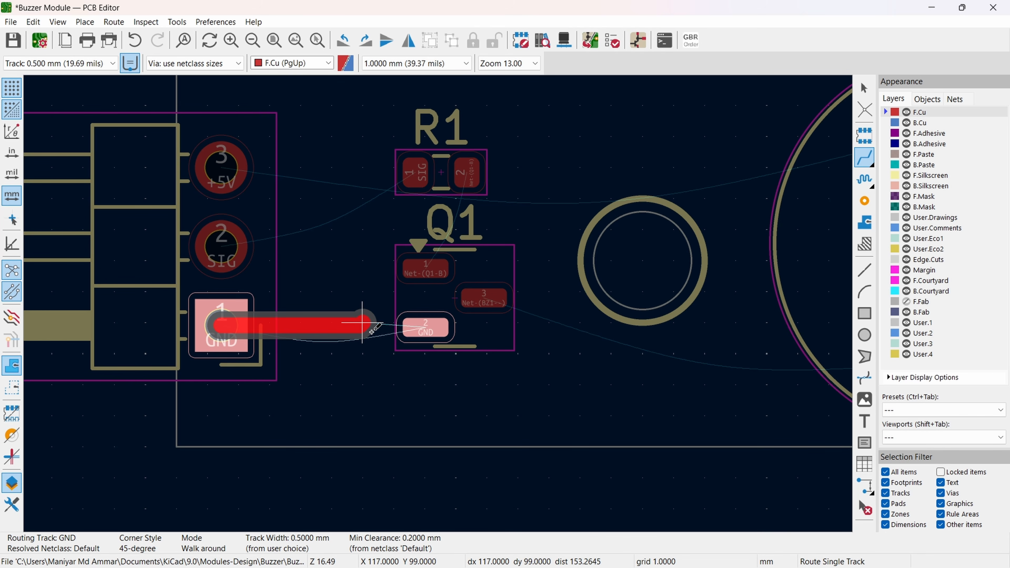
key(Escape)
click(416, 64)
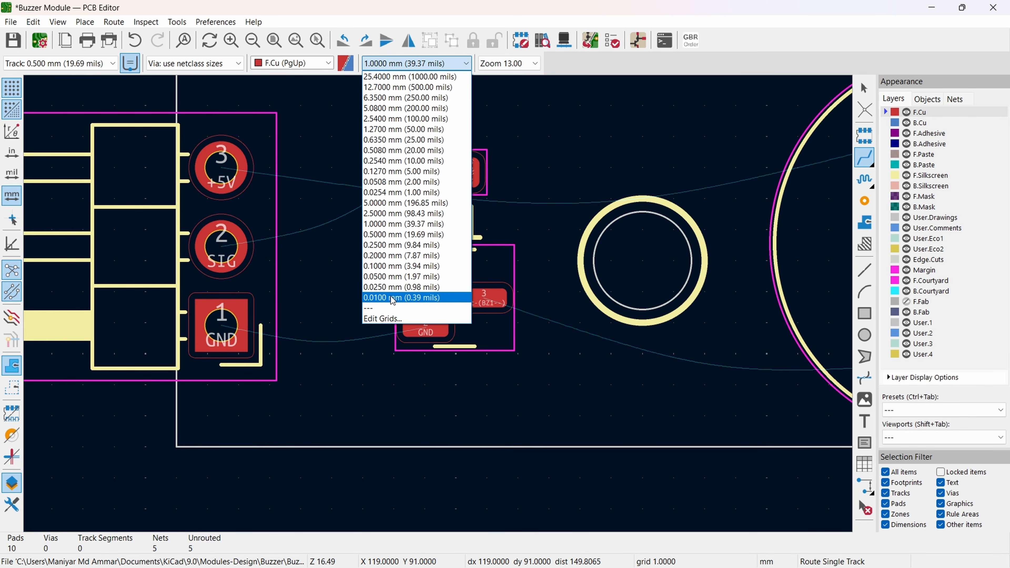
click(393, 258)
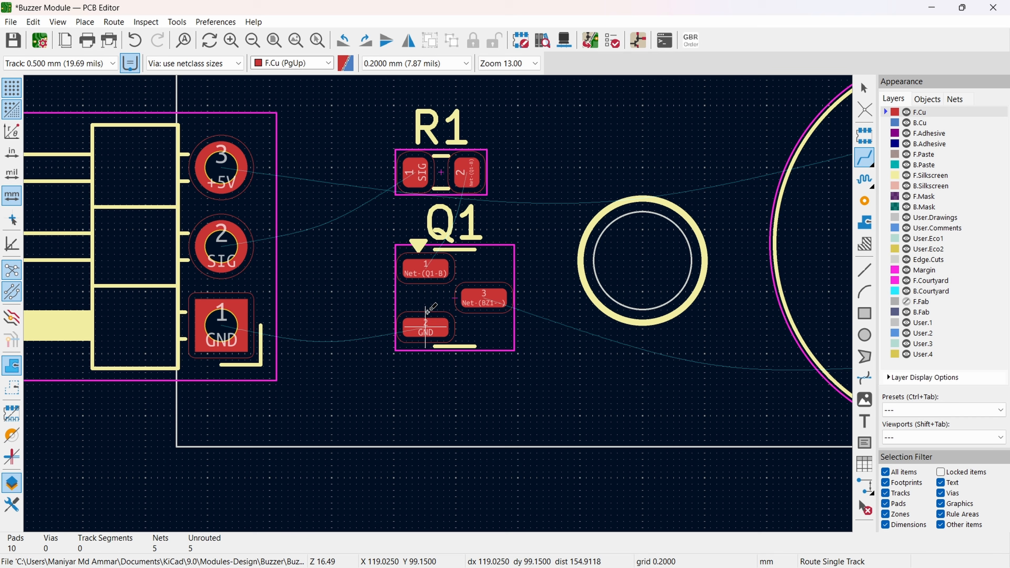
click(440, 298)
key(m)
click(456, 305)
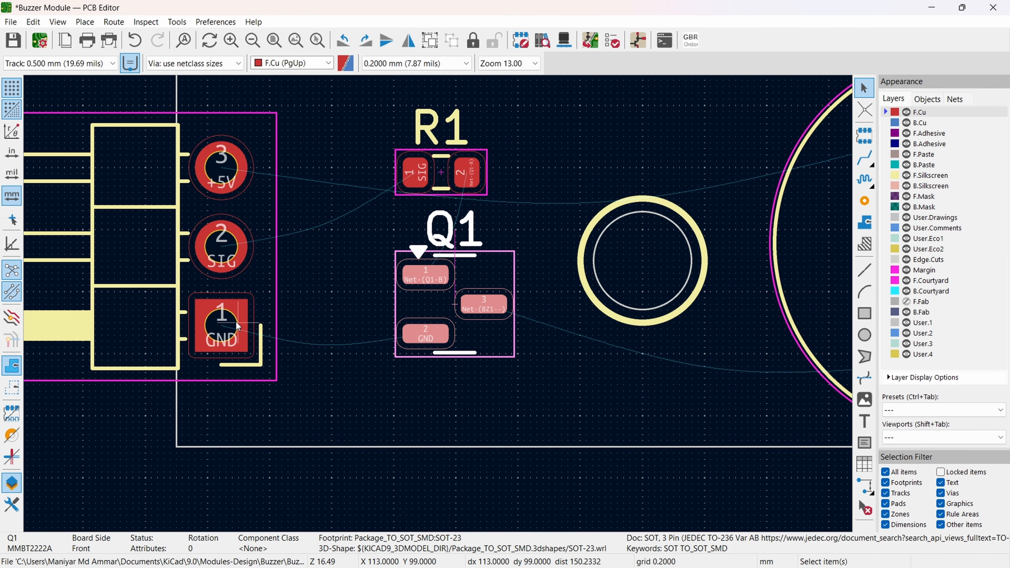
Step: Route 0.5 mm F.Cu tracks for the GND, SIG, +5V, Net-(Q1-B) and Net-(BZ1--) connections between J1, R1, Q1 and BZ1
key(x)
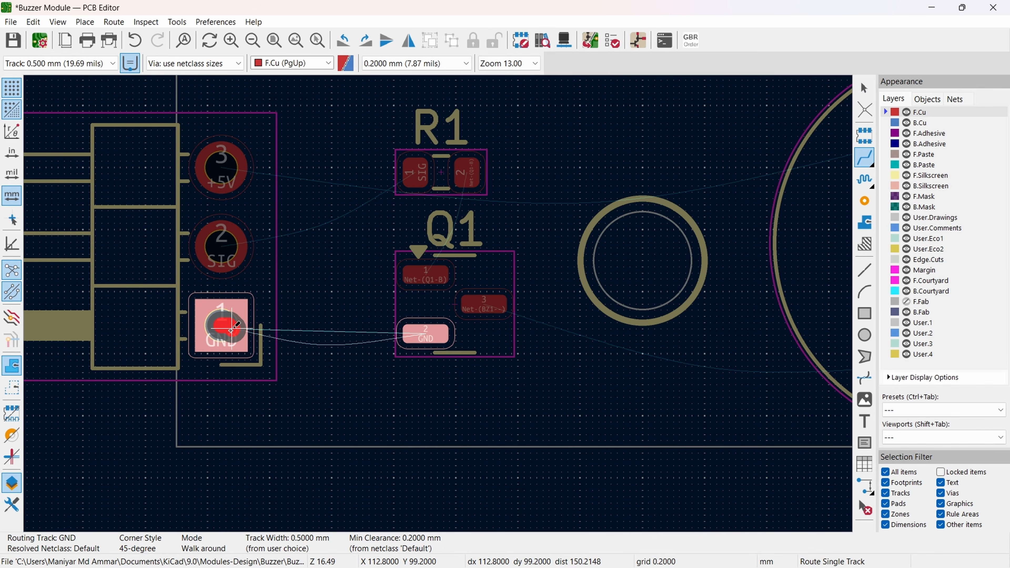
click(426, 334)
scroll(429, 334, up, 5)
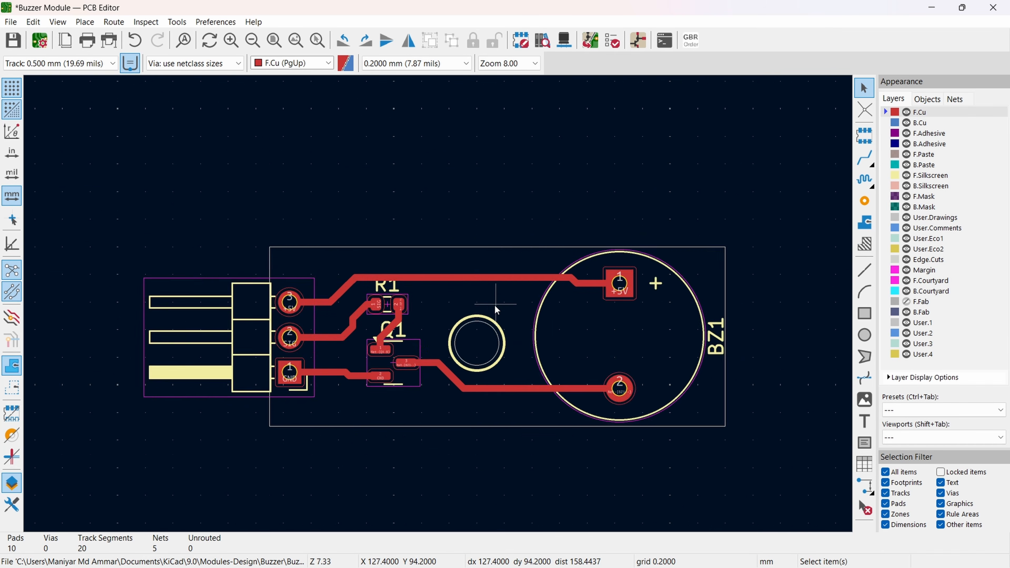
scroll(496, 309, down, 2)
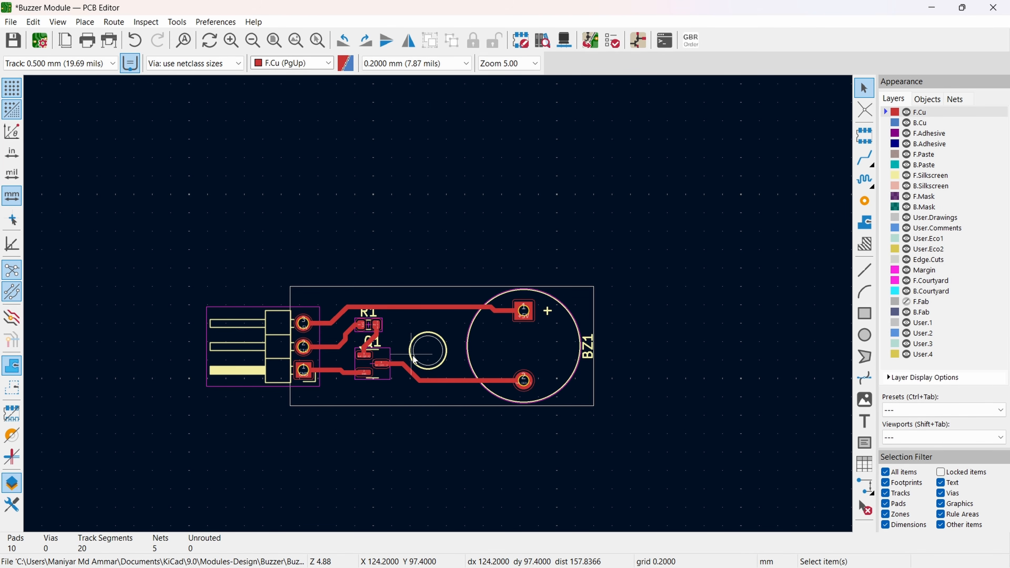
scroll(414, 360, up, 4)
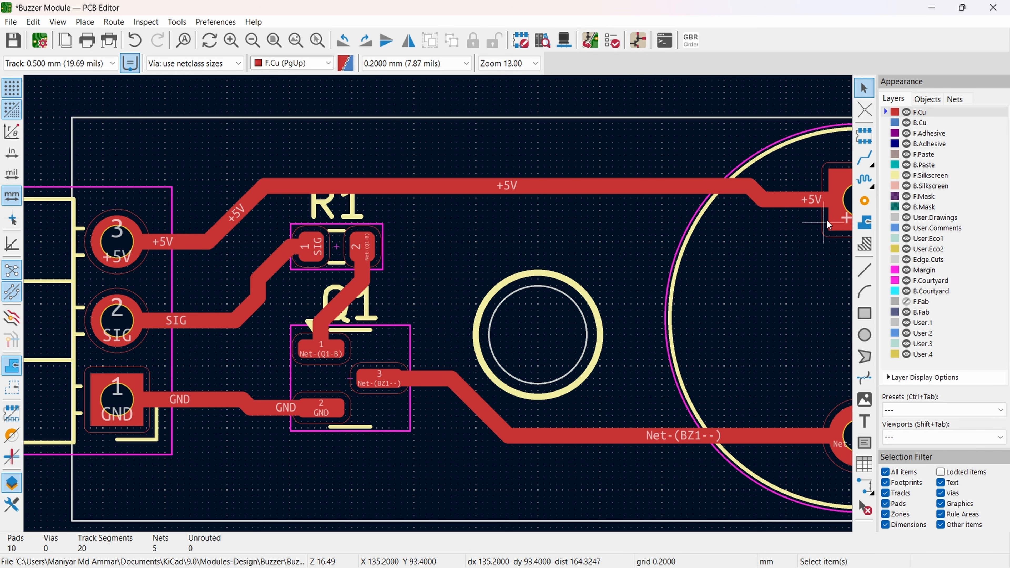
Step: Place bold VCC text, 1 mm wide and high, on F.Silkscreen beside pad 3 of J1
click(884, 177)
scroll(436, 305, down, 3)
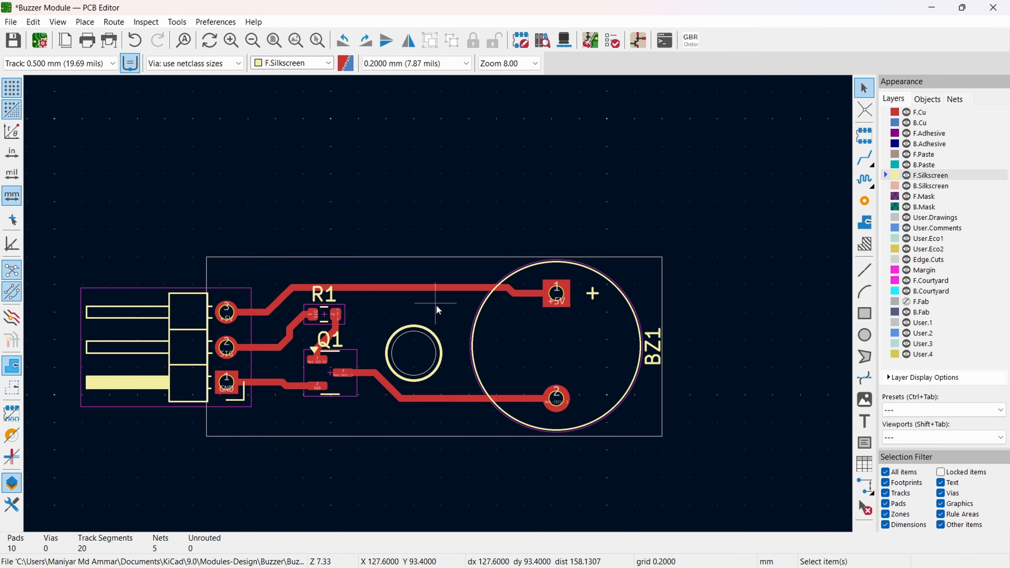
click(865, 421)
click(291, 221)
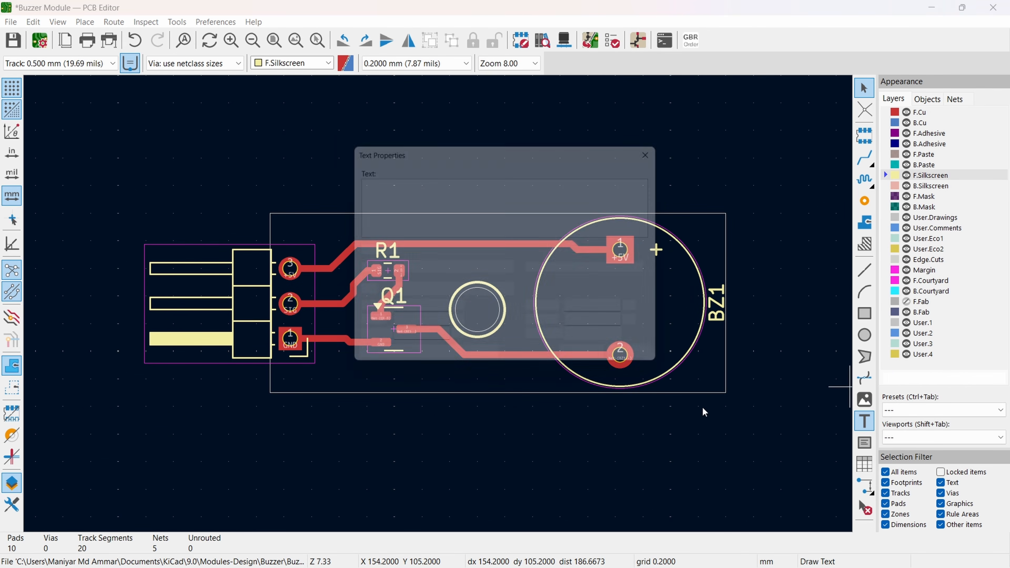
text(vcc)
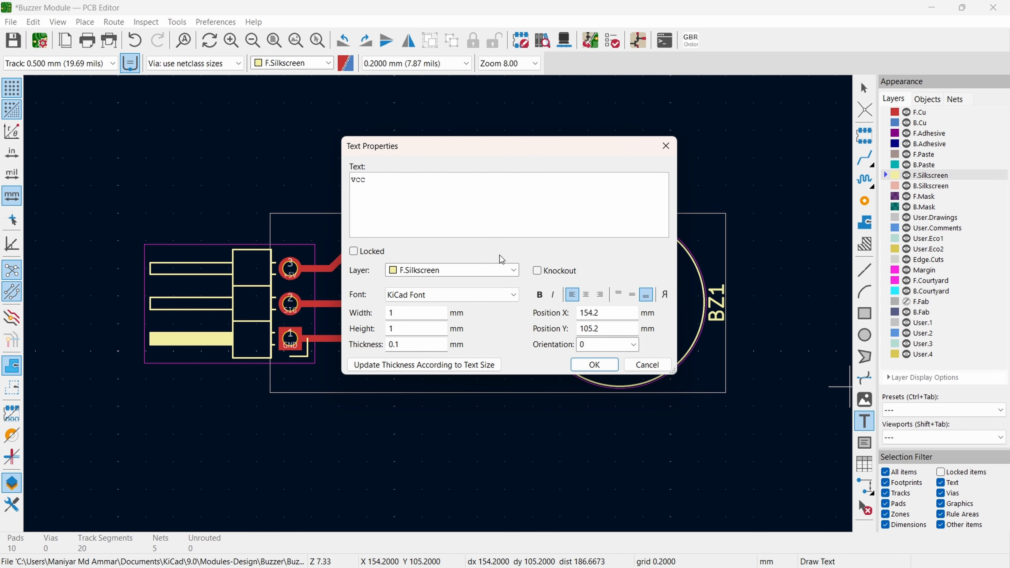
click(594, 365)
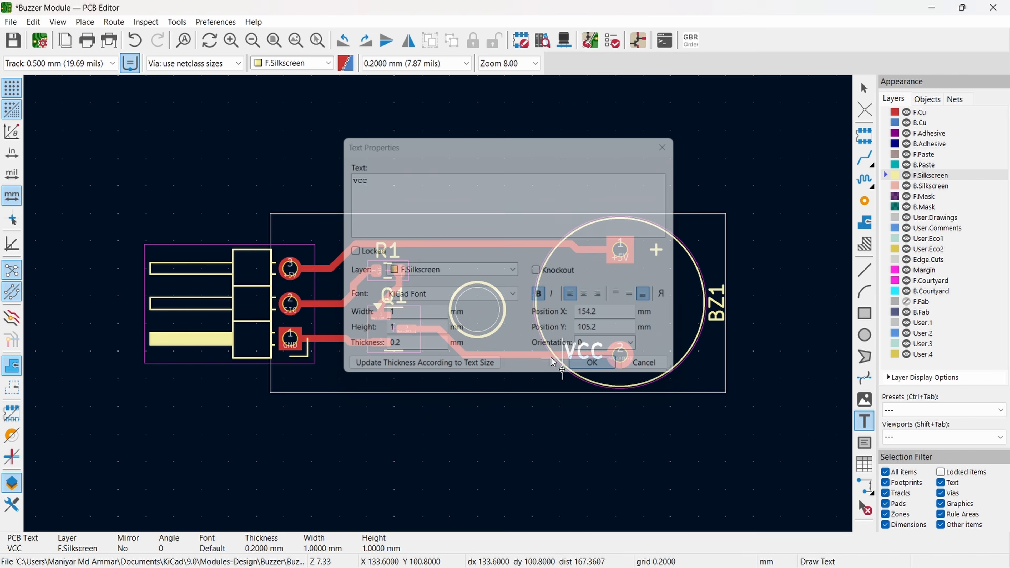
scroll(439, 308, up, 3)
scroll(439, 308, up, 2)
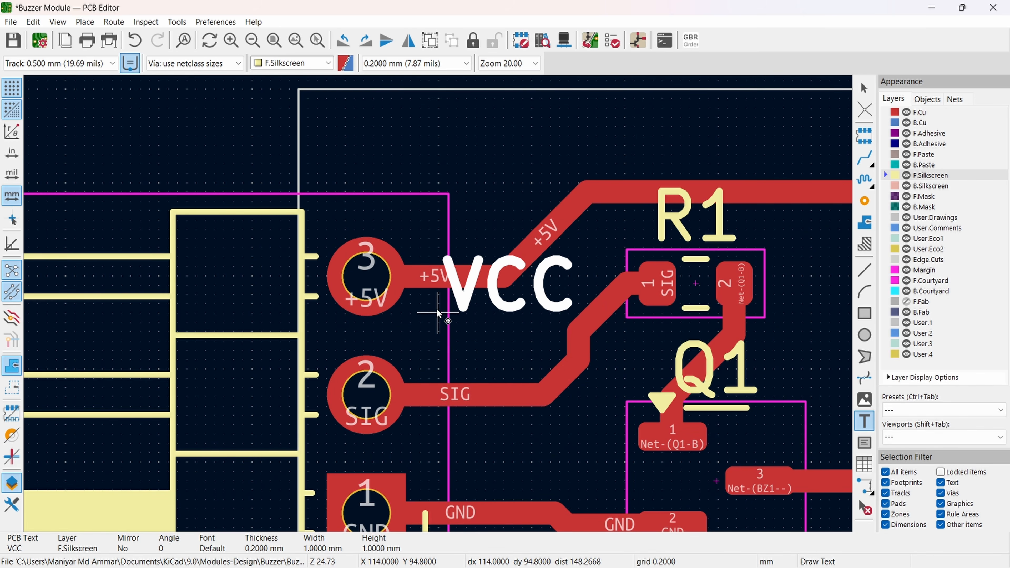
click(448, 306)
middle_drag(448, 307, 392, 199)
Step: Duplicate the VCC label beside J1's pads 2 and 1, and change the copies' text to SIG and GND
key(ctrl+d)
double_click(449, 305)
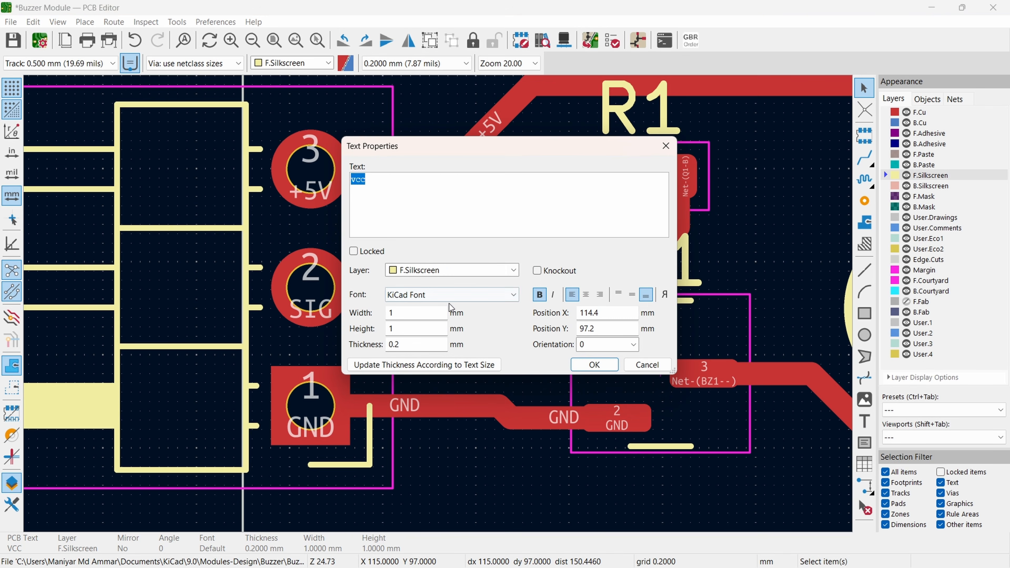
text(SIG)
click(594, 365)
key(ctrl+d)
text(gndGND)
click(594, 365)
Step: Align the VCC, SIG and GND silkscreen labels beside J1 to the left
click(448, 175)
shift+click(450, 286)
shift+click(452, 408)
right_click(452, 408)
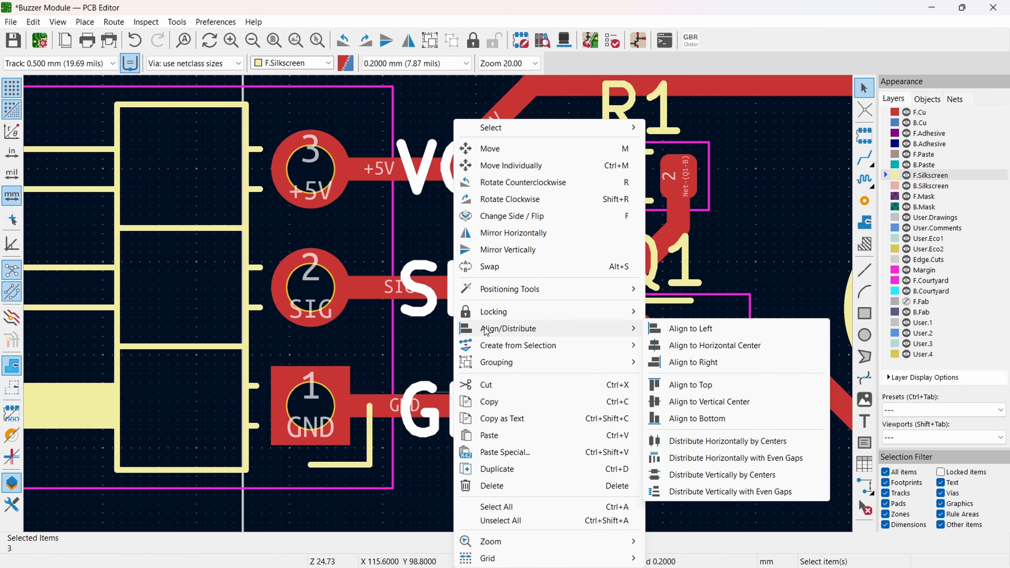
click(688, 331)
click(483, 411)
click(465, 193)
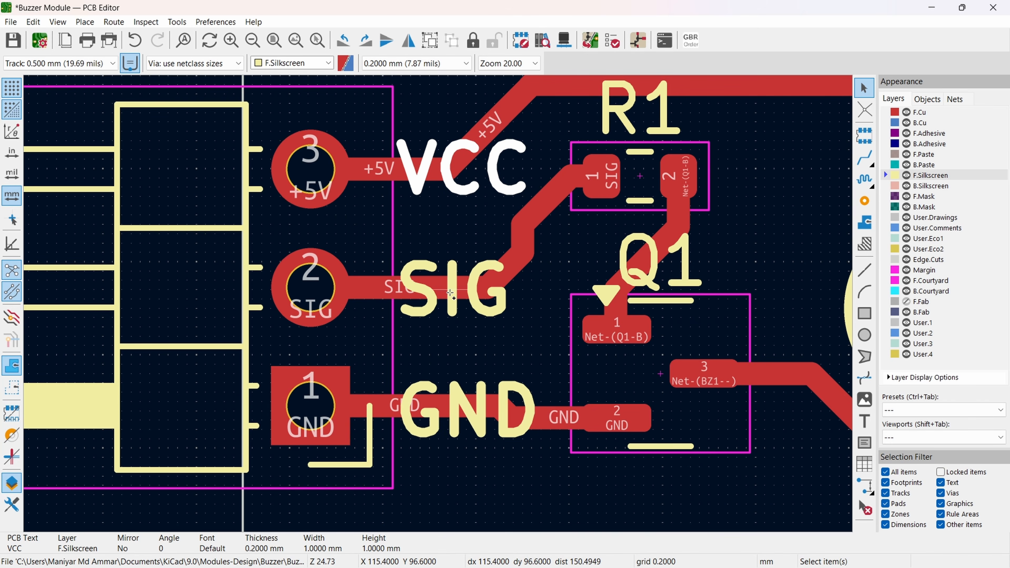
shift+click(446, 271)
shift+click(454, 389)
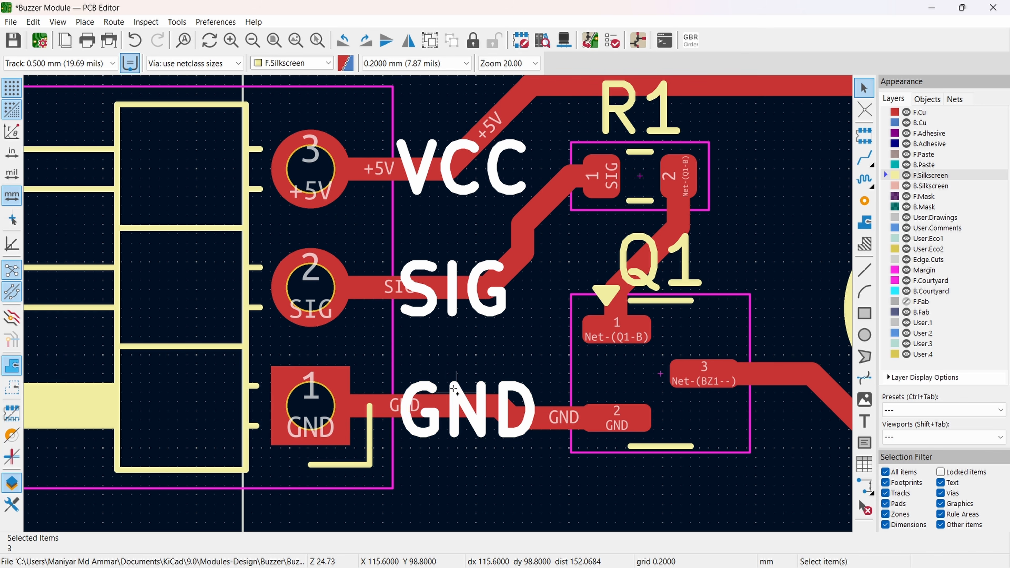
right_click(455, 392)
mouse_move(487, 337)
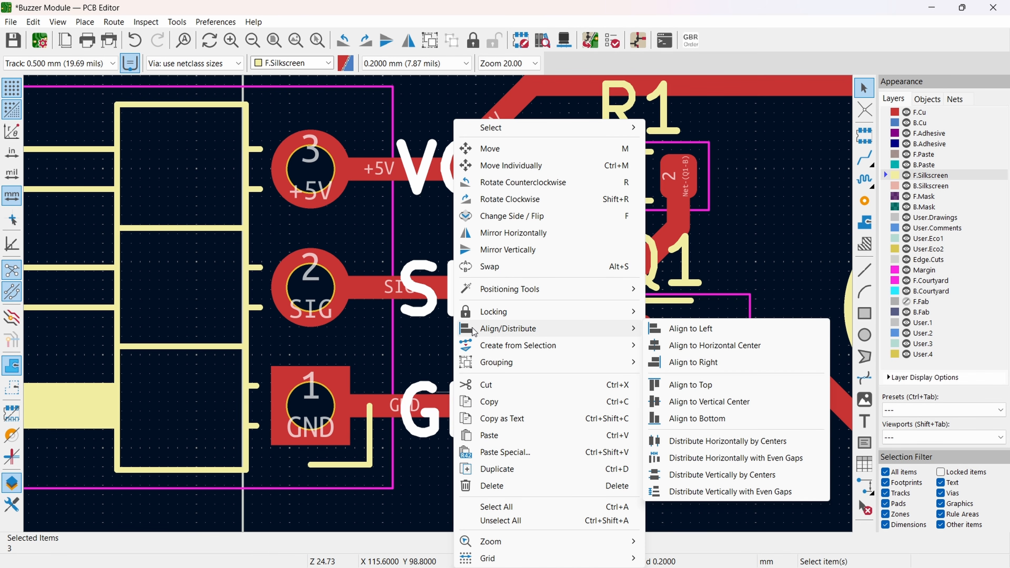
click(660, 330)
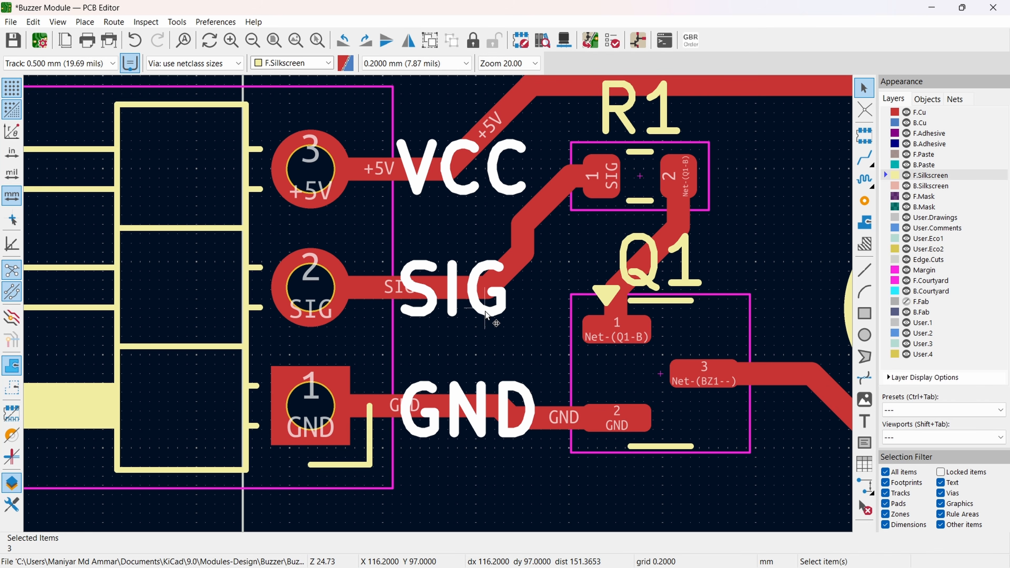
right_click(486, 321)
mouse_move(553, 329)
click(690, 331)
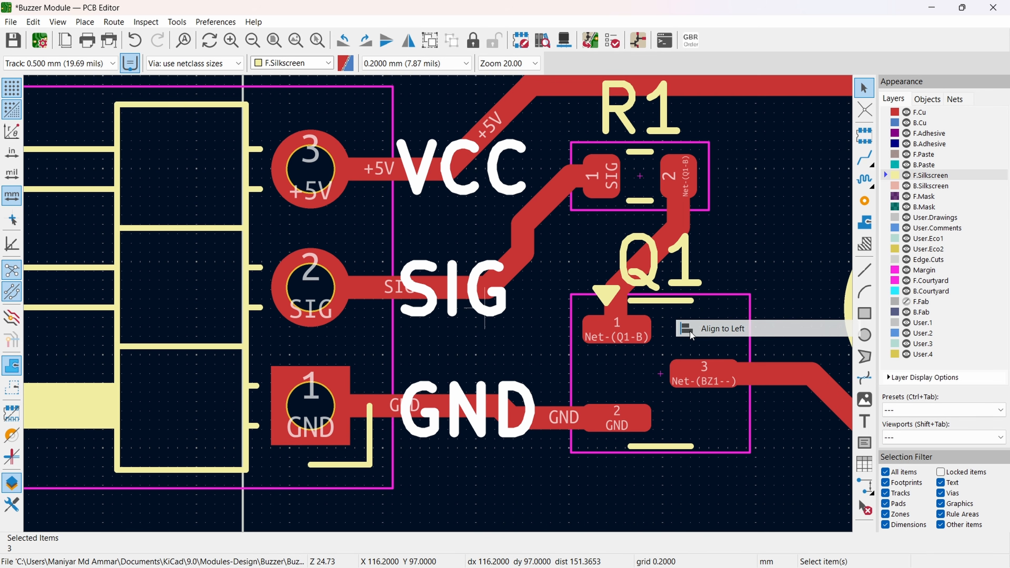
Step: Distribute the VCC, SIG and GND labels vertically by centers
right_click(472, 293)
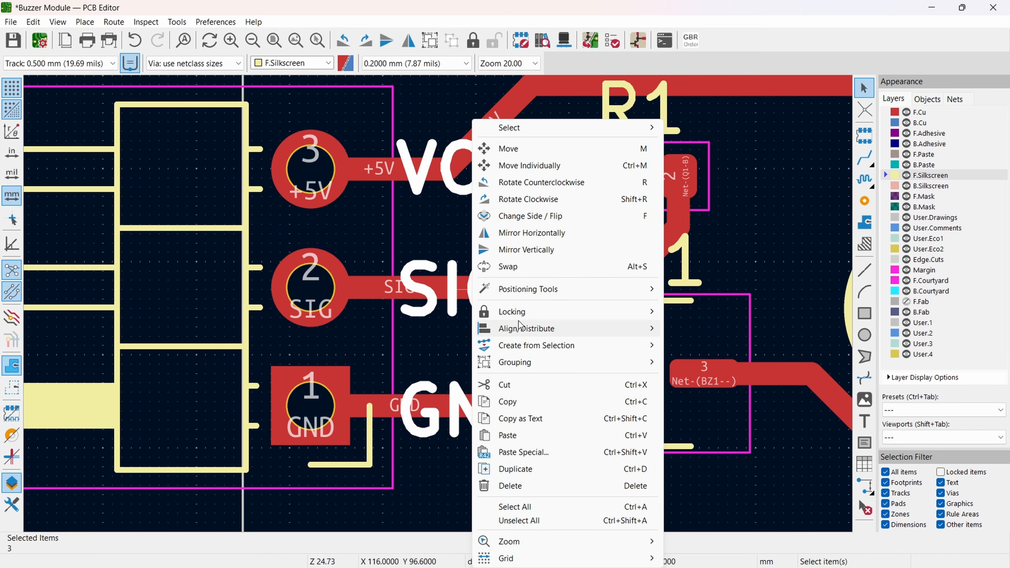
mouse_move(531, 333)
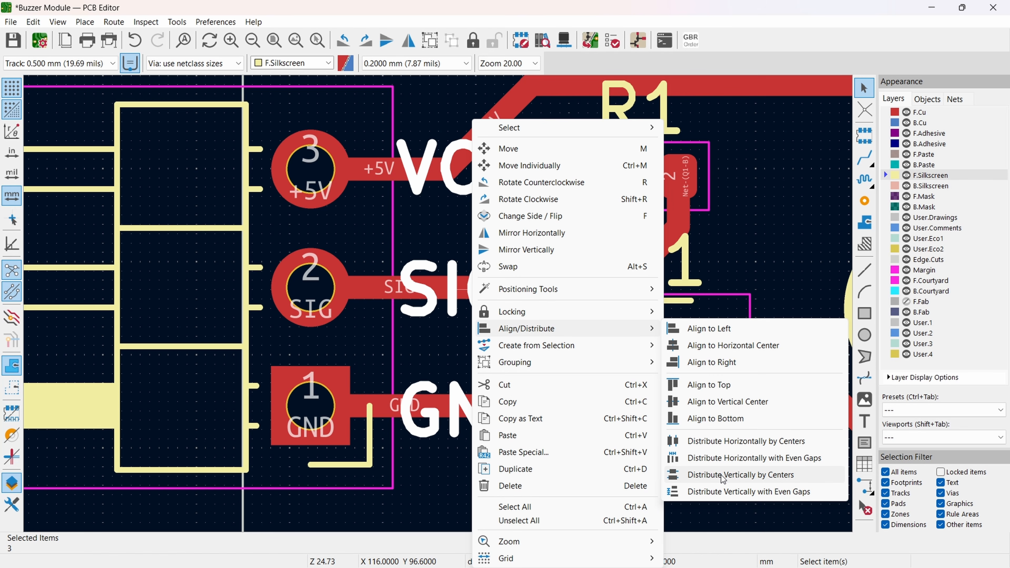
click(730, 476)
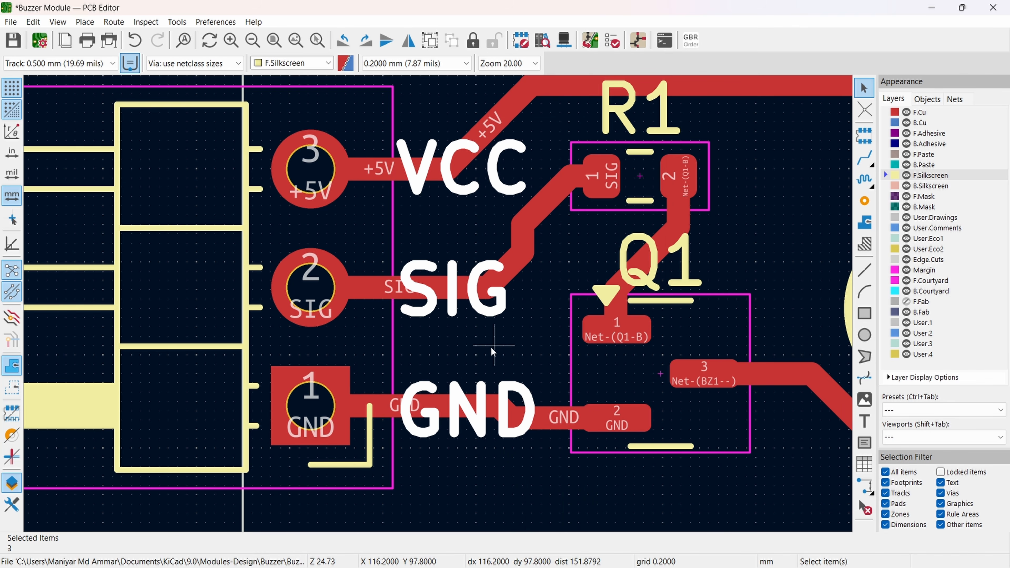
Step: Add F.Silkscreen texts: bold "Buzzer Module" along the board's upper edge and italic "Ampnics" near the lower edge below the mounting hole
scroll(497, 355, down, 3)
middle_drag(458, 296, 290, 348)
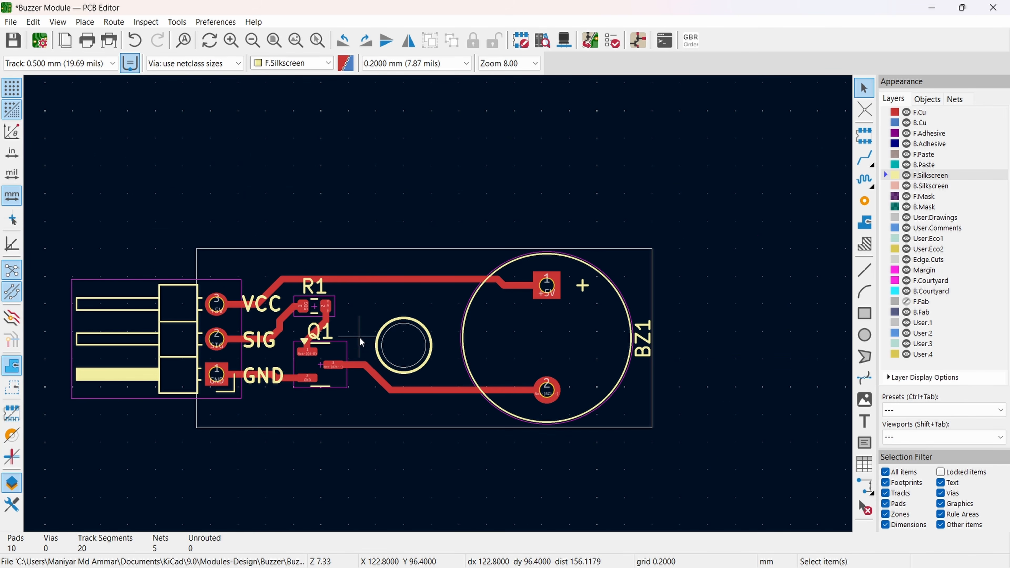
middle_drag(356, 323, 331, 295)
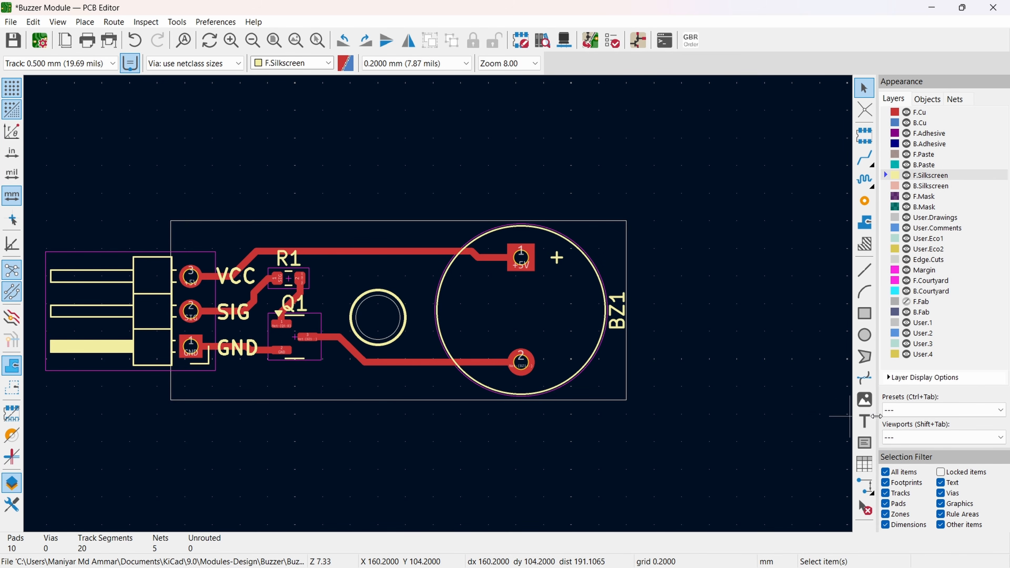
click(865, 421)
click(848, 416)
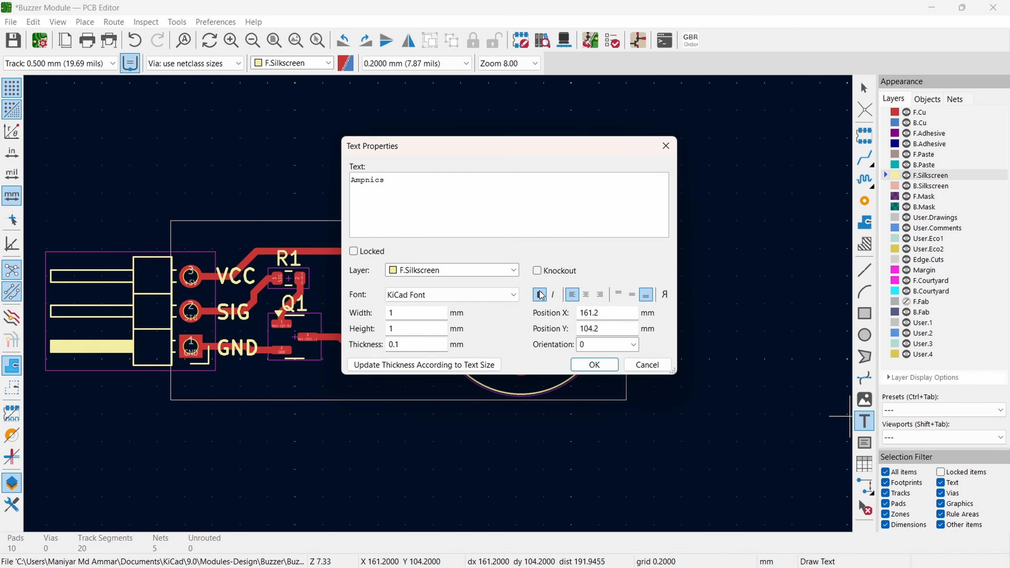
click(594, 364)
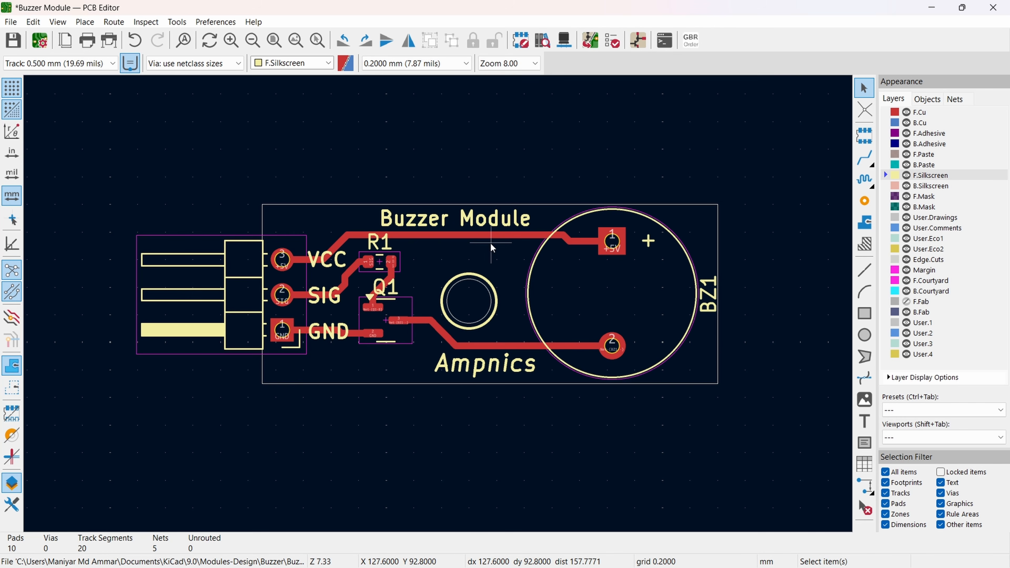
Step: Open the 3D Viewer and examine the whole rendered board with its components and silkscreen labels
click(564, 40)
scroll(525, 339, down, 2)
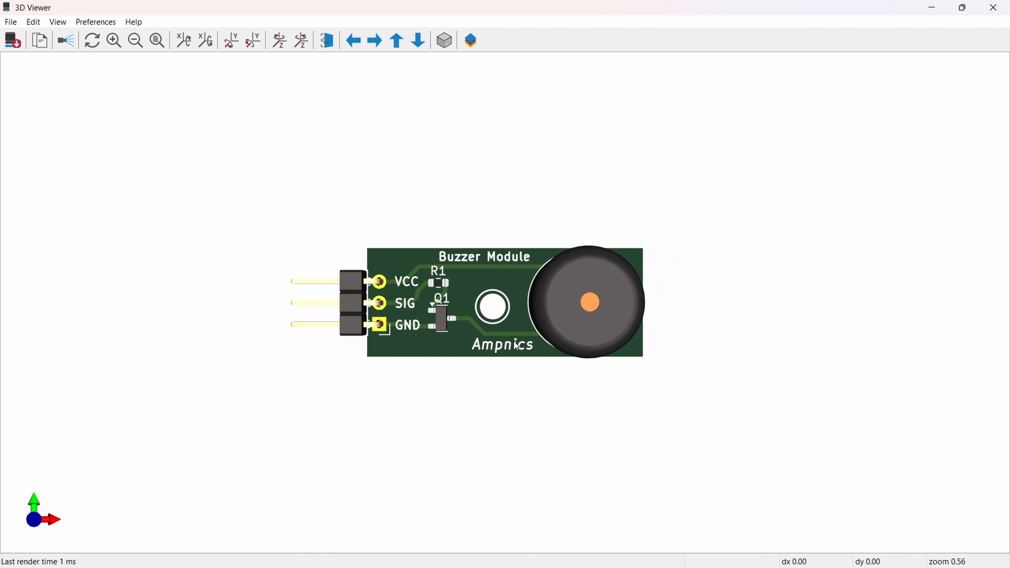